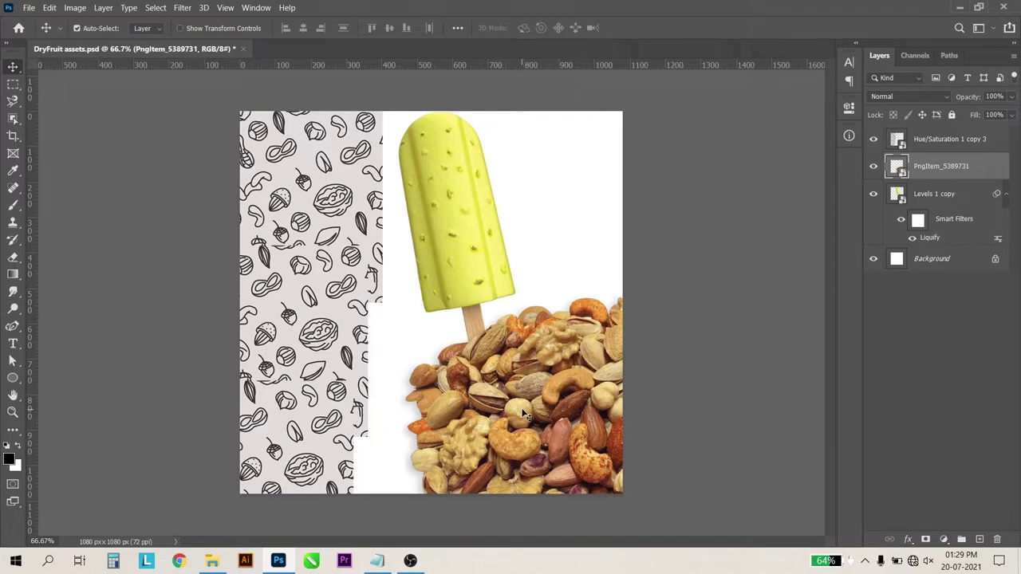
Create Untitled-1 as a 1080 × 1080 px document at 120 pixels per inch
click(27, 7)
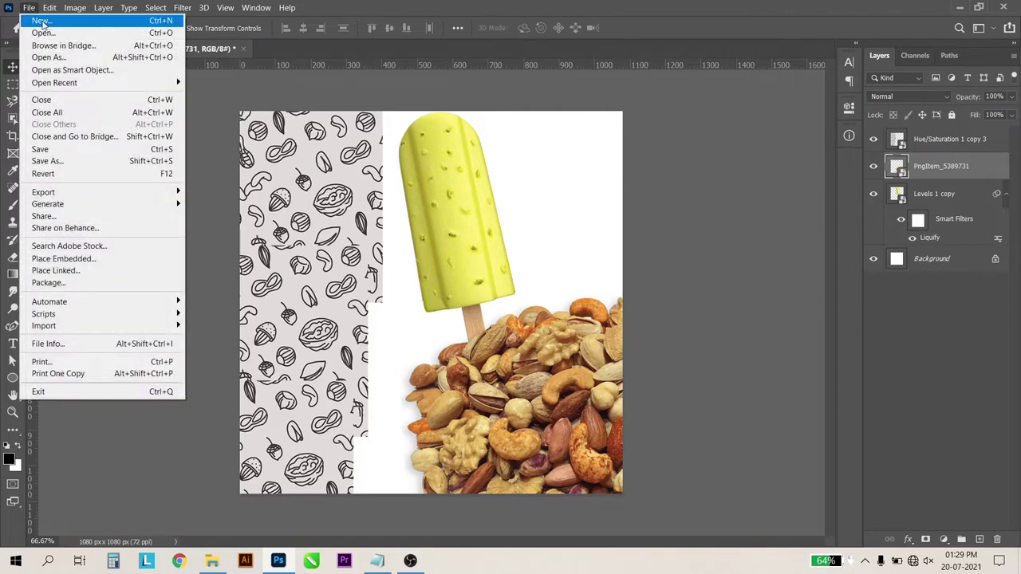
click(42, 21)
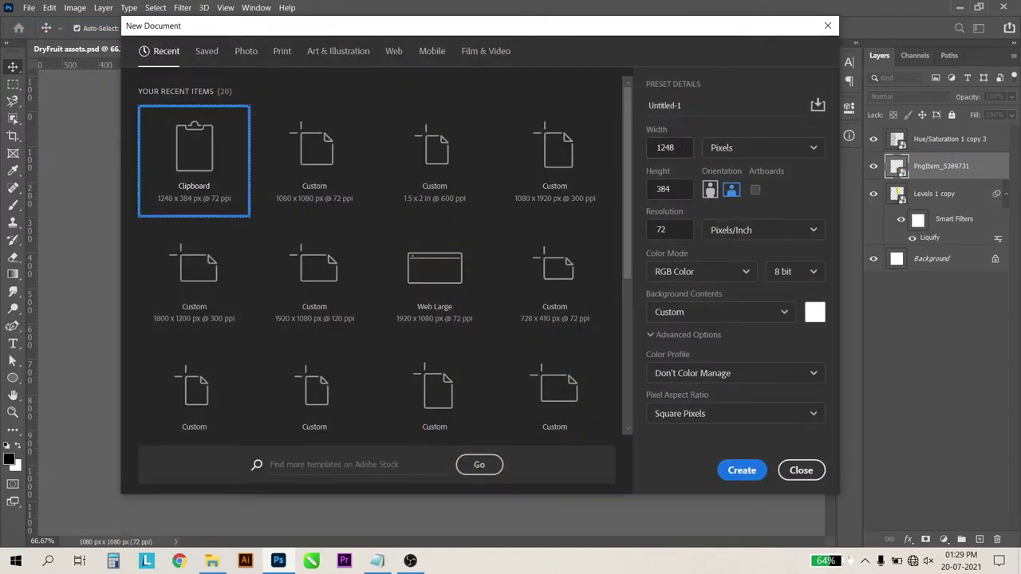
text(1080)
key(Tab)
text(1080)
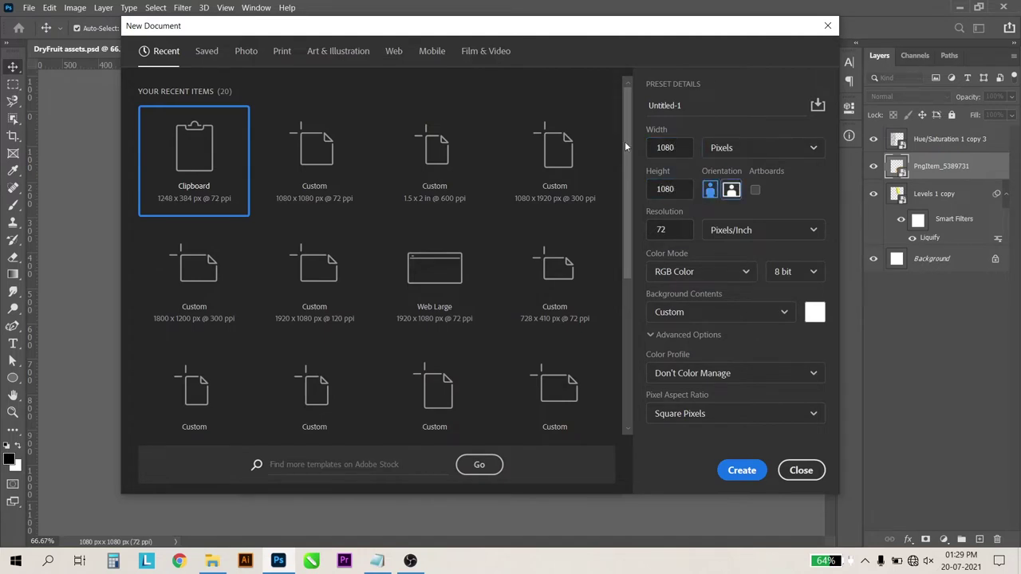
key(Tab)
text(120)
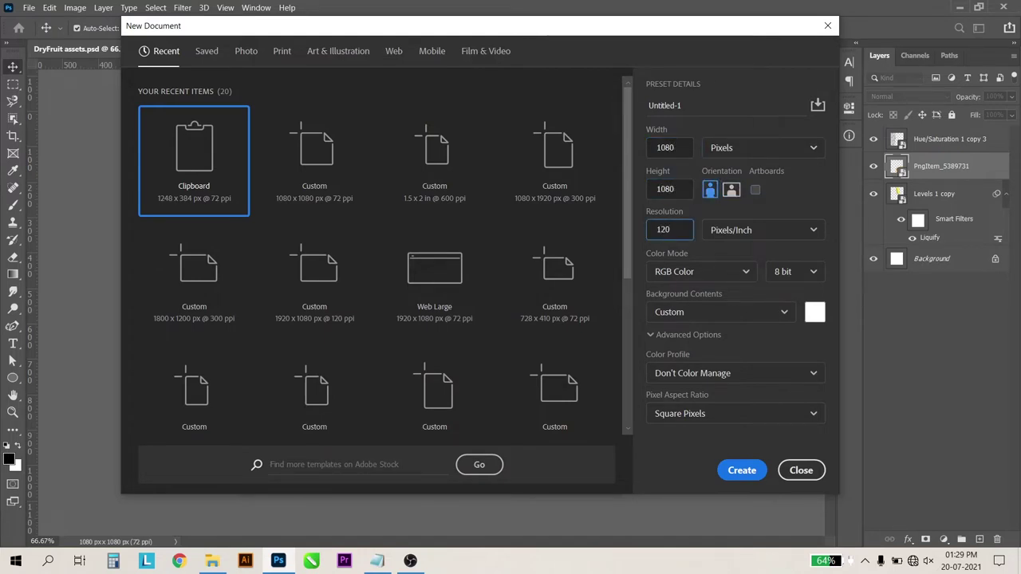
click(742, 470)
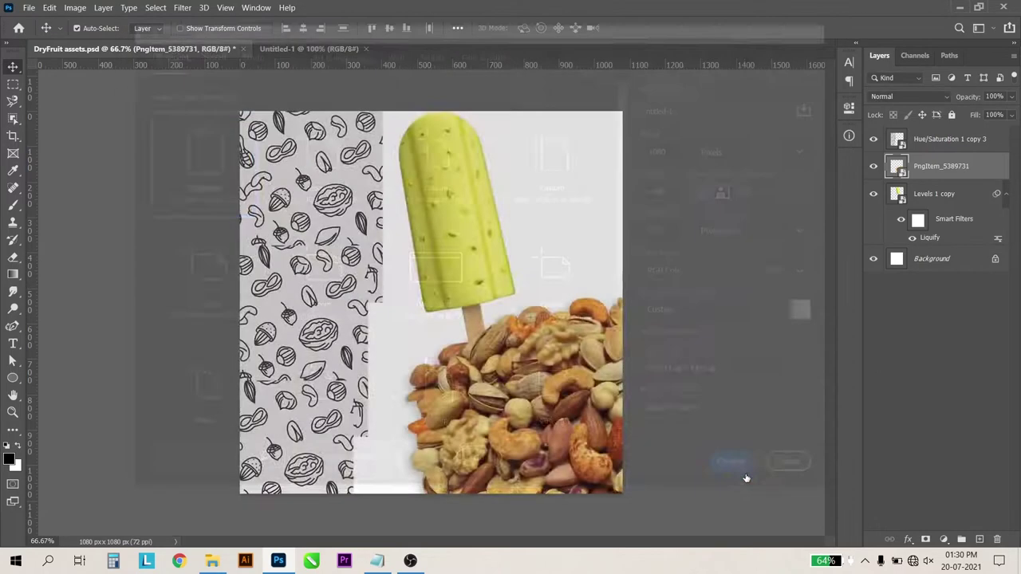
Reposition the pattern, popsicle and nuts layers in DryFruit assets.psd, then return to Untitled-1
click(205, 51)
mouse_move(335, 207)
mouse_down()
mouse_move(471, 249)
mouse_move(367, 243)
mouse_up()
mouse_move(478, 199)
mouse_down()
mouse_move(541, 249)
mouse_move(467, 263)
mouse_up()
mouse_move(527, 351)
mouse_down()
mouse_move(587, 383)
mouse_move(577, 350)
mouse_up()
drag(485, 223, 472, 209)
drag(558, 391, 527, 311)
mouse_move(511, 240)
mouse_down()
mouse_move(526, 256)
mouse_move(538, 239)
mouse_up()
drag(369, 253, 345, 223)
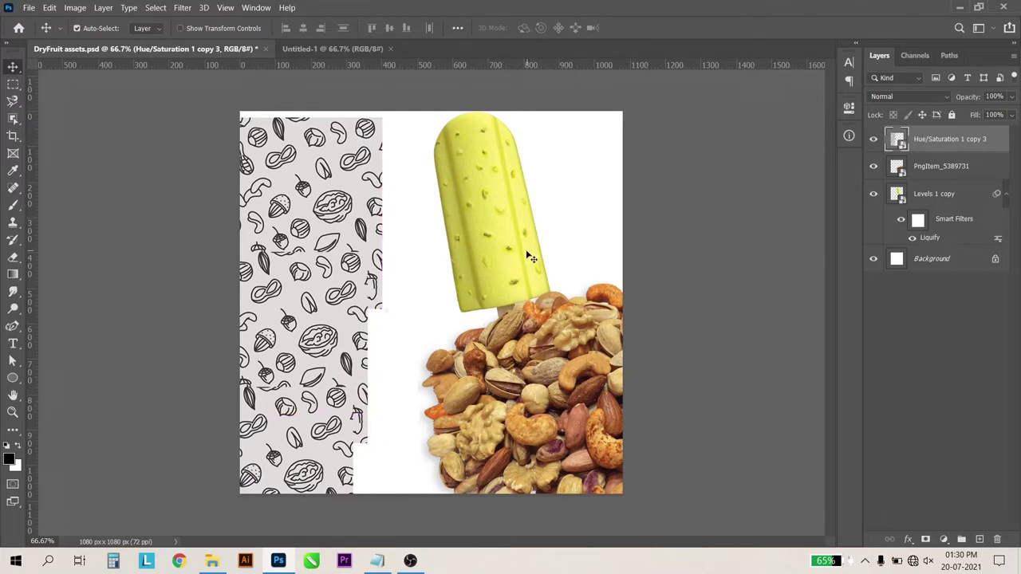
drag(339, 49, 120, 51)
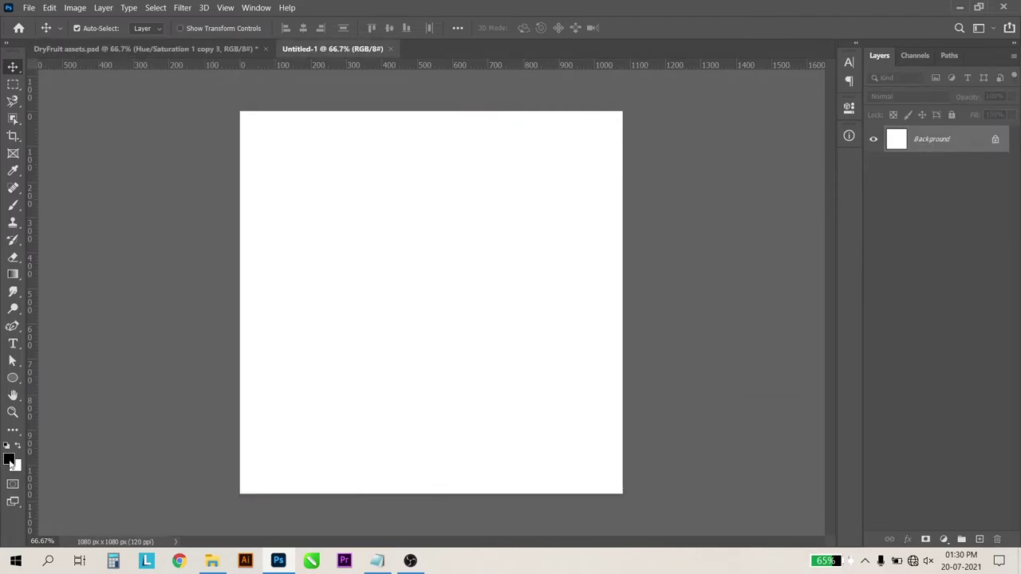
Set the foreground colour to bright green #20c423
click(11, 460)
click(799, 290)
click(803, 275)
mouse_move(804, 275)
mouse_down()
mouse_move(810, 192)
mouse_move(843, 204)
mouse_move(784, 218)
mouse_up()
click(825, 290)
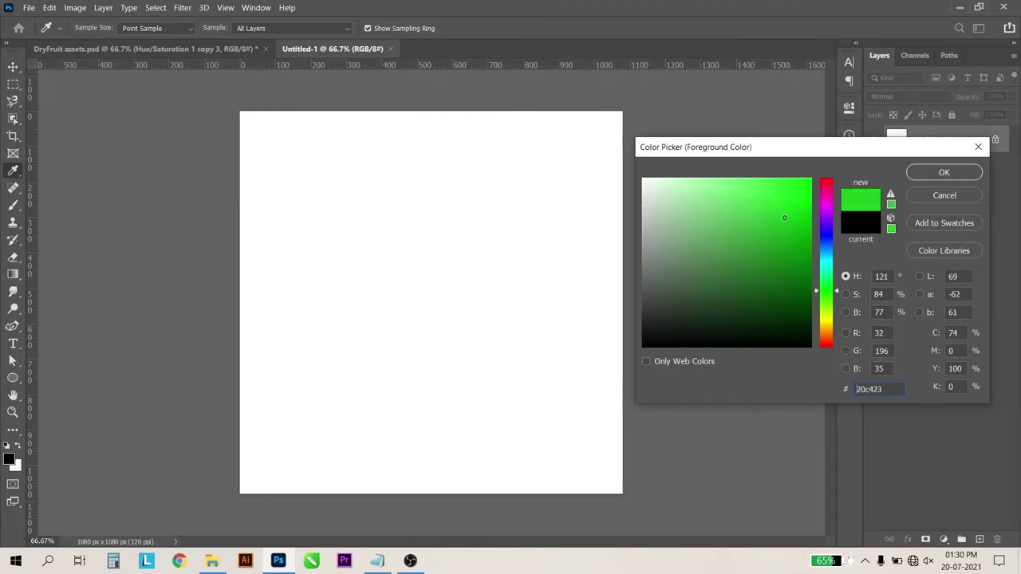
click(944, 172)
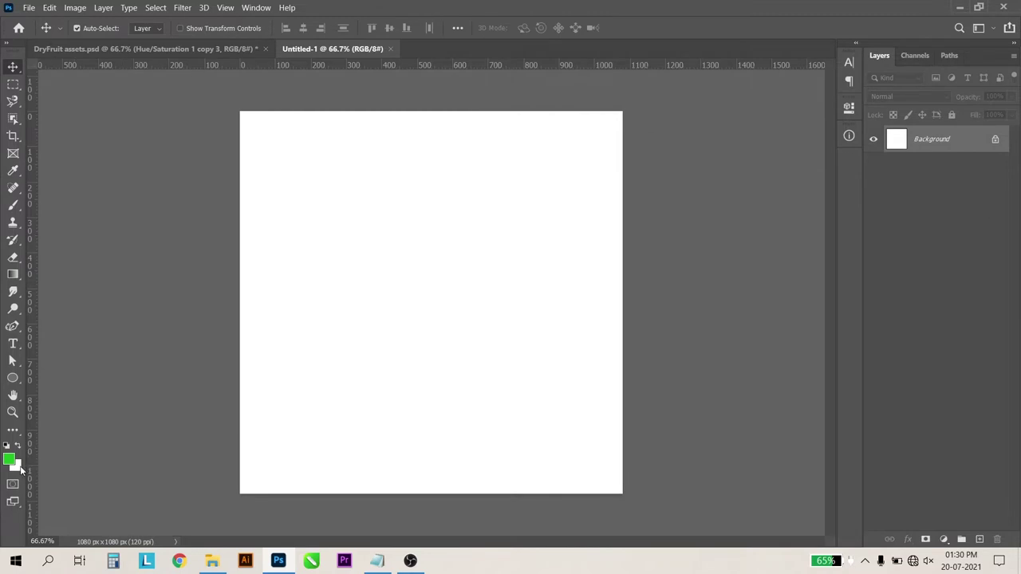
Set the background colour to dark green #015e04
click(21, 470)
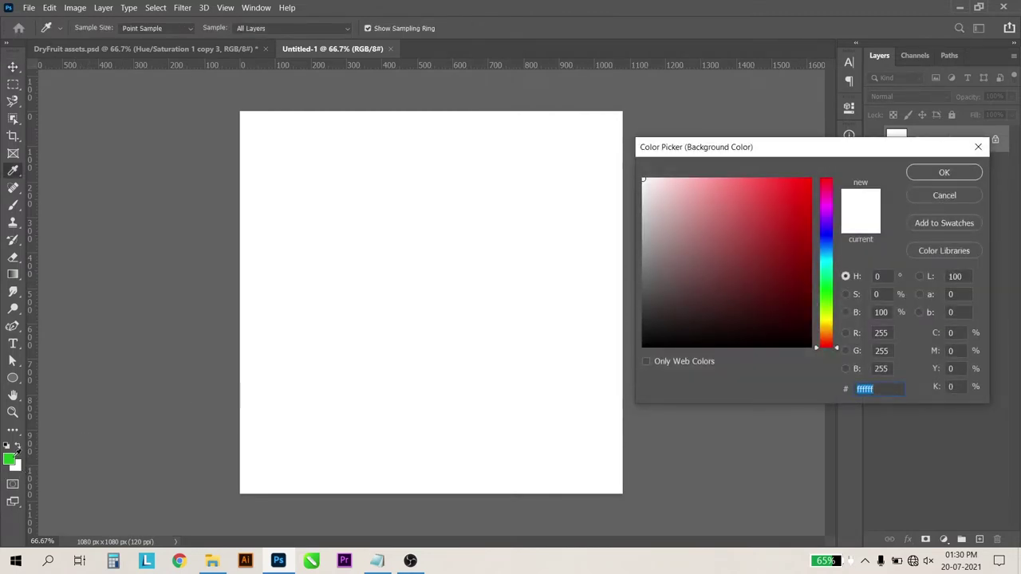
click(11, 456)
click(808, 285)
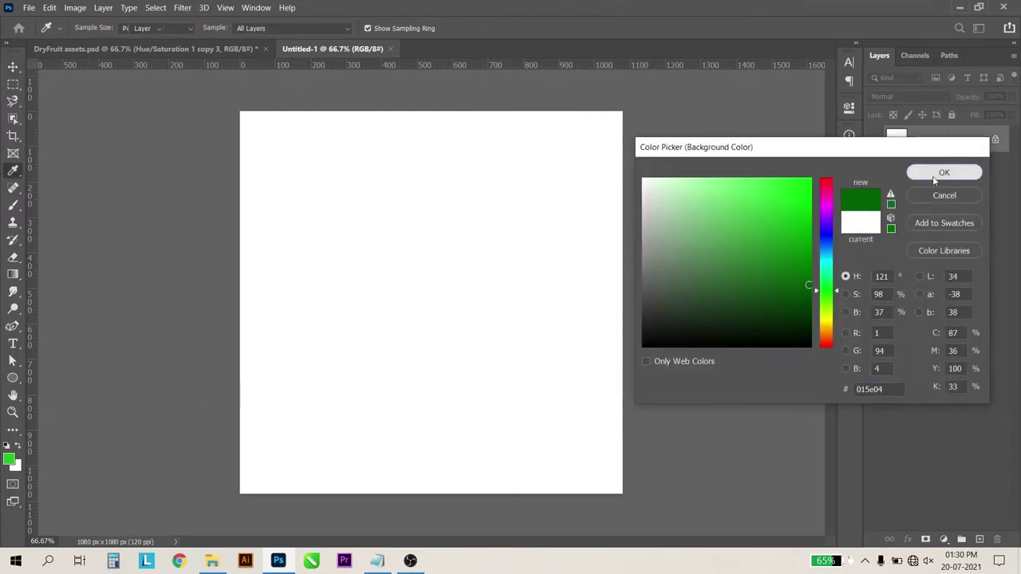
click(934, 175)
Fill the canvas with a radial gradient drawn outward from the centre
click(12, 276)
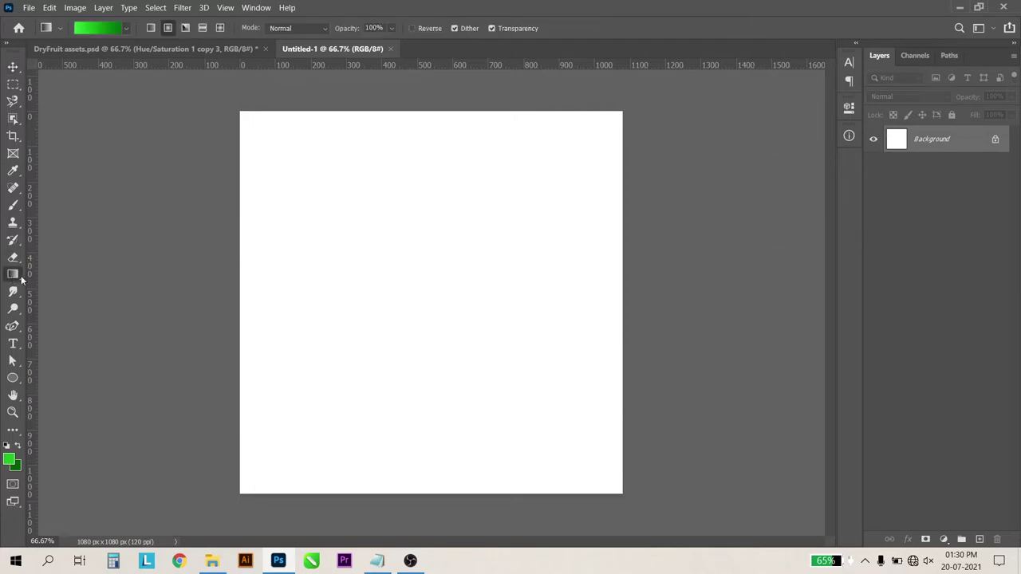
drag(416, 284, 661, 282)
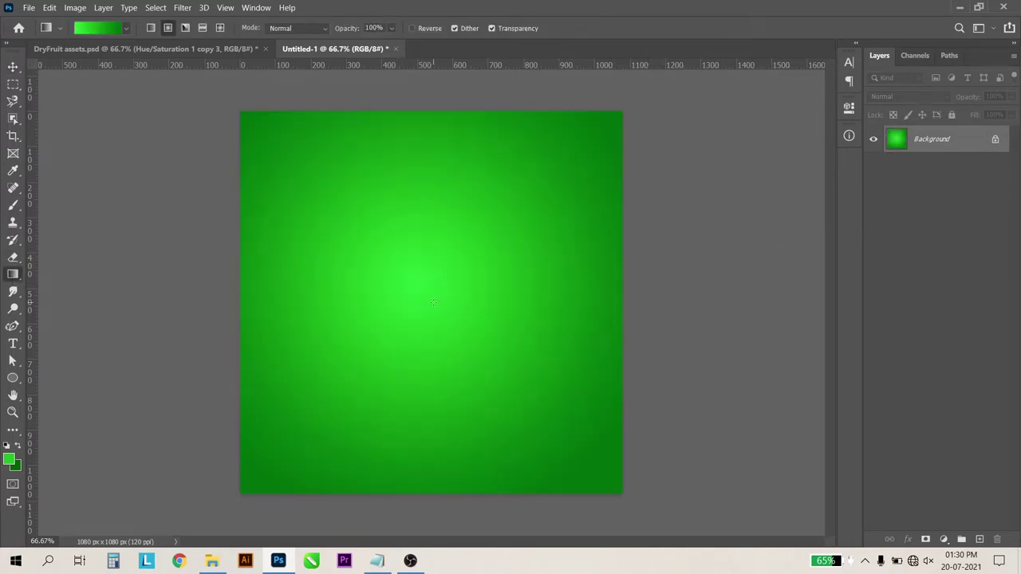
mouse_move(429, 274)
mouse_down()
mouse_move(701, 283)
mouse_move(685, 295)
mouse_up()
click(12, 66)
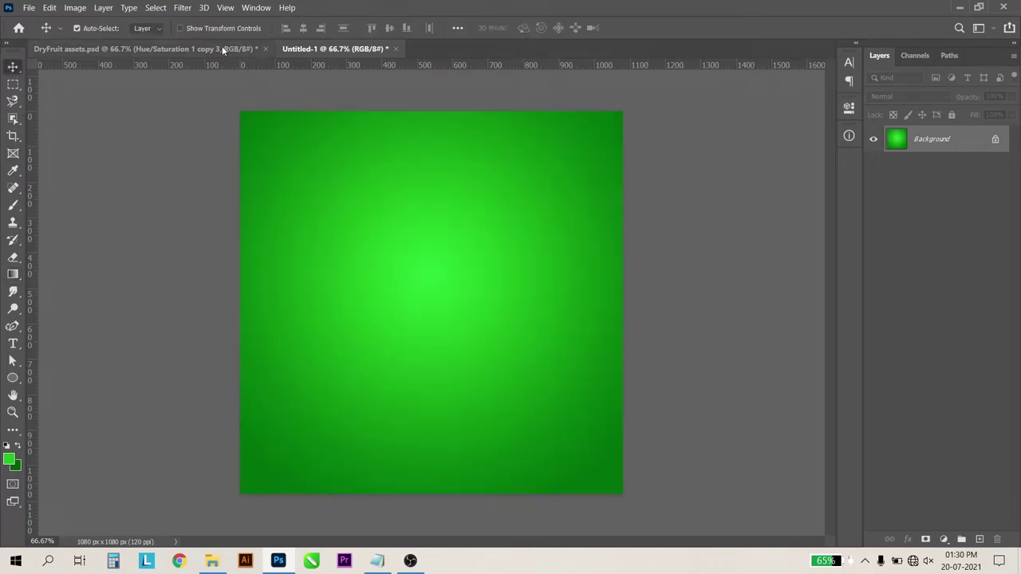
Copy the popsicle and nut pattern layers from DryFruit assets into Untitled-1
click(144, 49)
drag(509, 226, 335, 60)
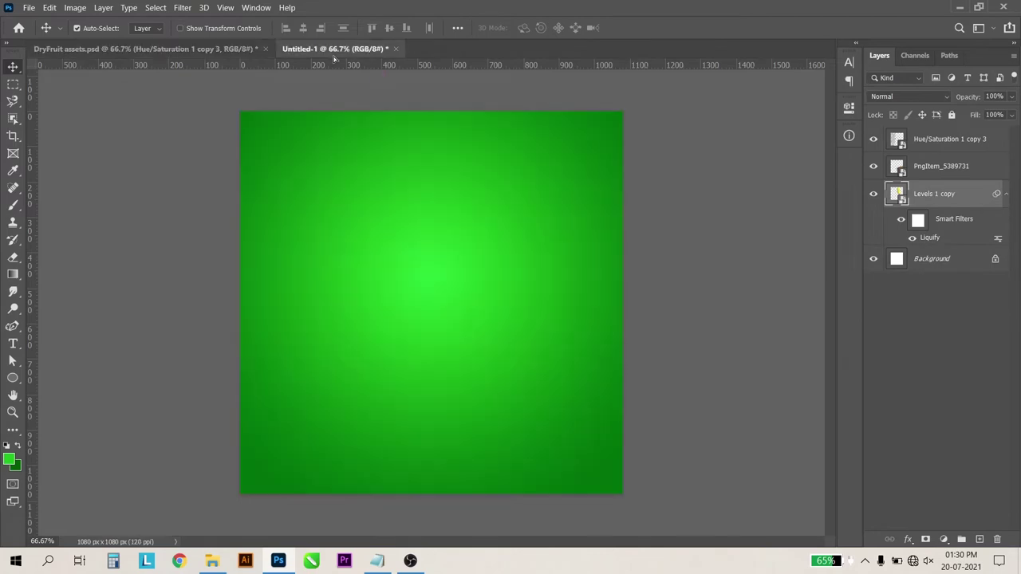
drag(435, 243, 427, 255)
click(118, 51)
drag(335, 225, 515, 227)
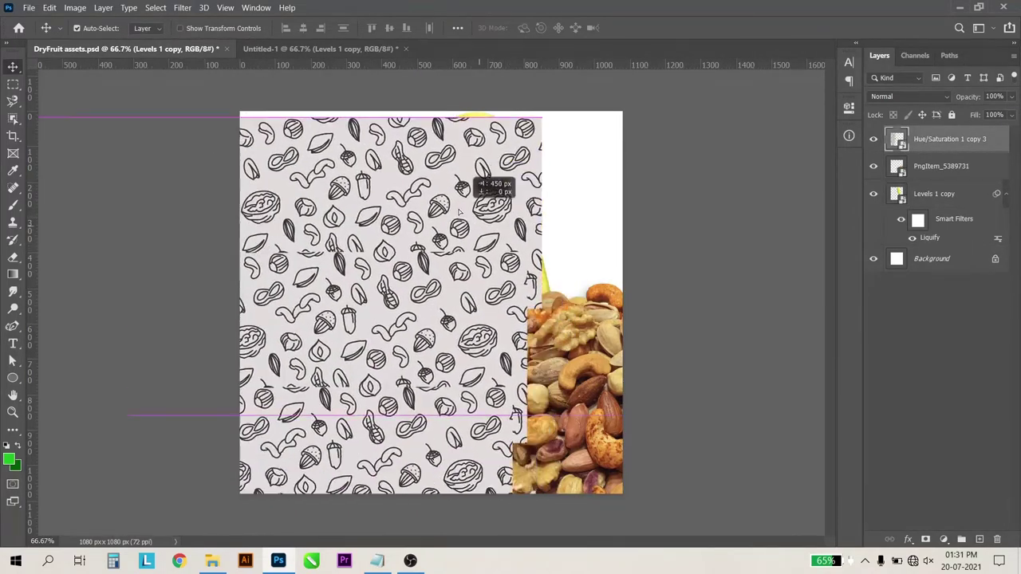
mouse_move(515, 227)
mouse_down()
mouse_move(338, 48)
mouse_move(466, 269)
mouse_up()
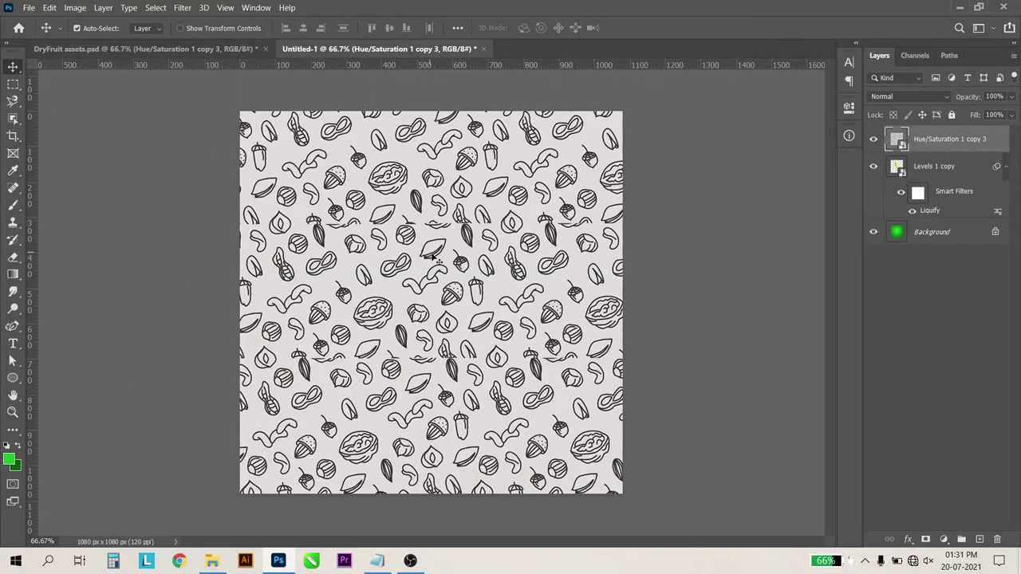
Enlarge the nut pattern to cover the canvas and place it below the popsicle layer
key(ctrl+t)
key(ctrl+minus)
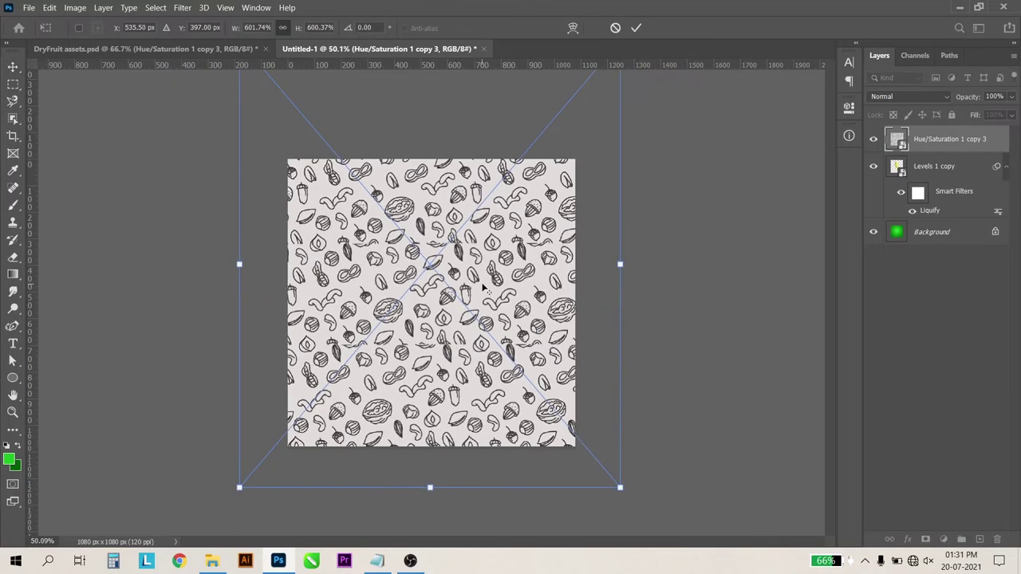
mouse_move(620, 486)
mouse_down()
mouse_move(574, 444)
mouse_move(615, 499)
mouse_move(569, 465)
mouse_move(622, 489)
mouse_up()
drag(520, 278, 534, 332)
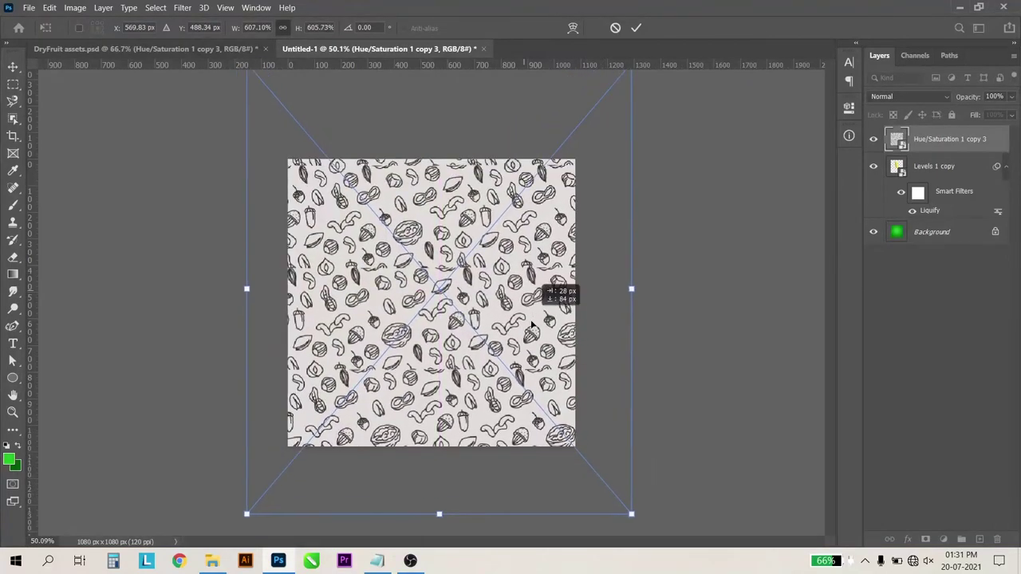
key(Return)
drag(949, 138, 957, 228)
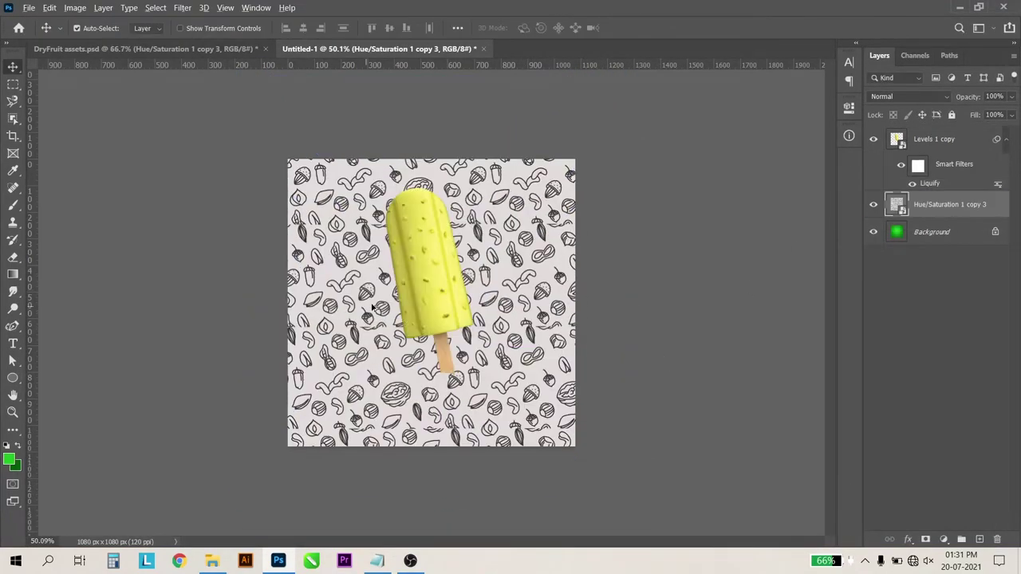
scroll(390, 303, up, 2)
Blend the nut pattern layer in Soft Light and lower its opacity to about 12%
click(895, 97)
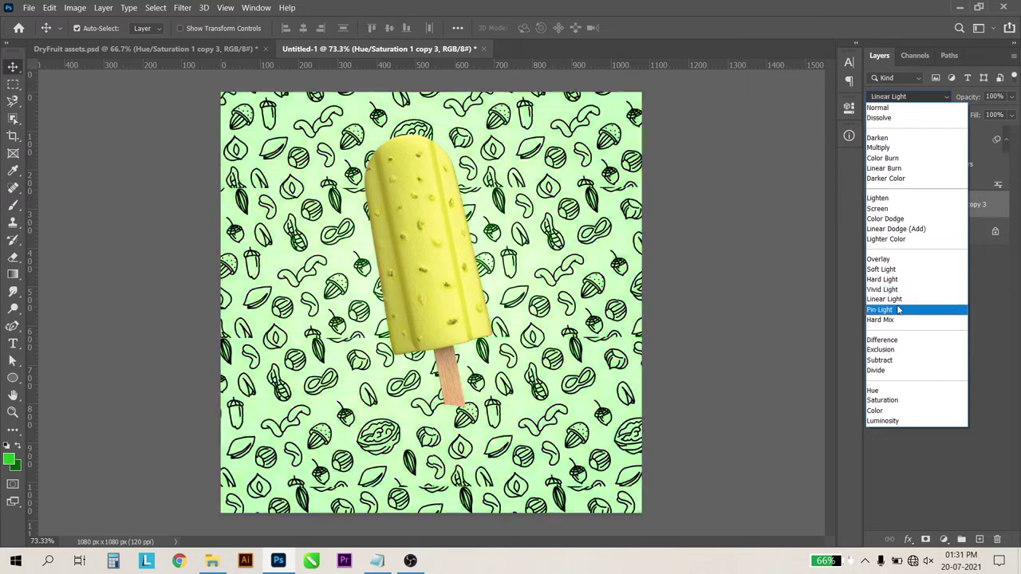
click(892, 271)
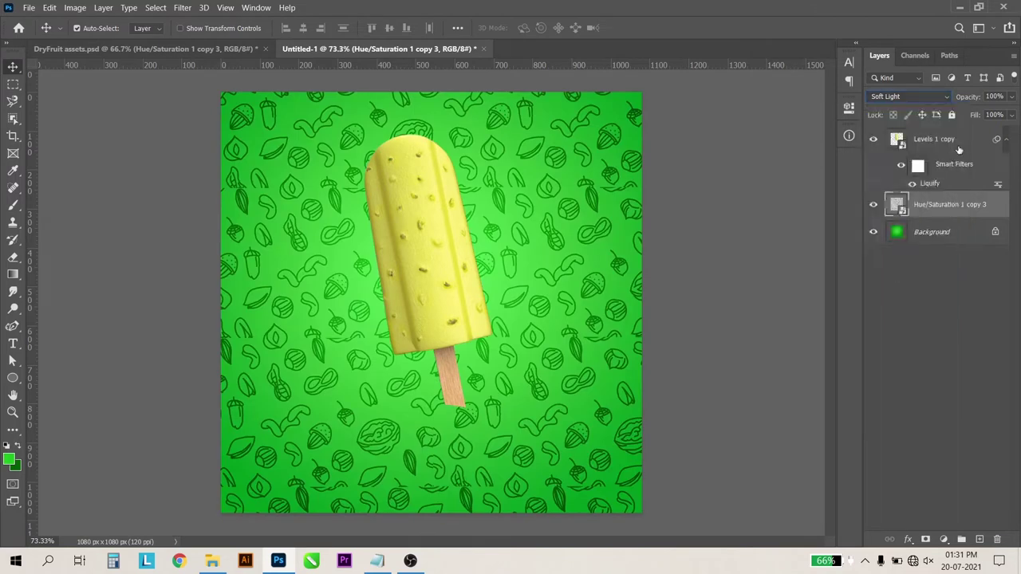
drag(971, 98, 912, 106)
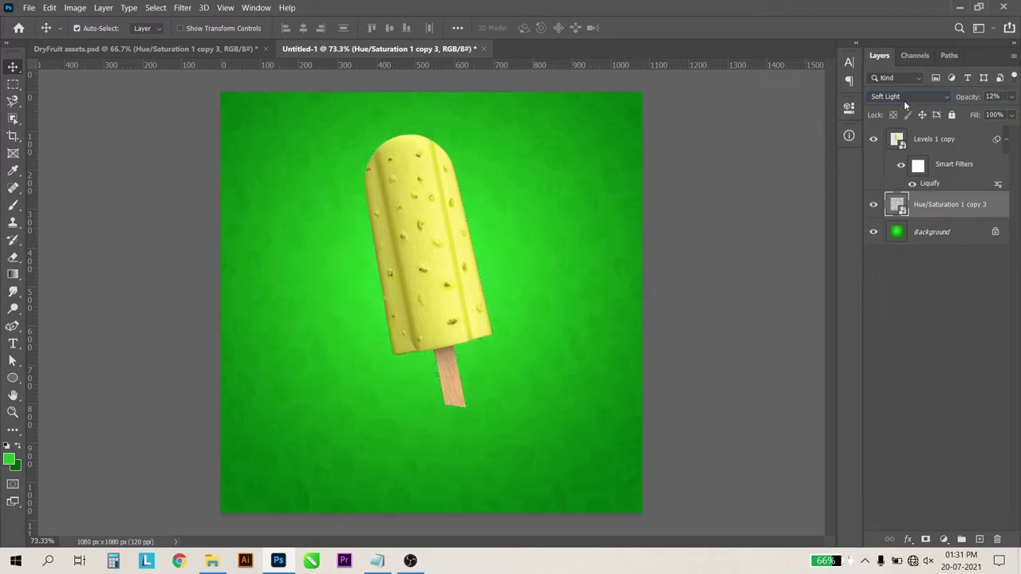
click(978, 96)
click(466, 267)
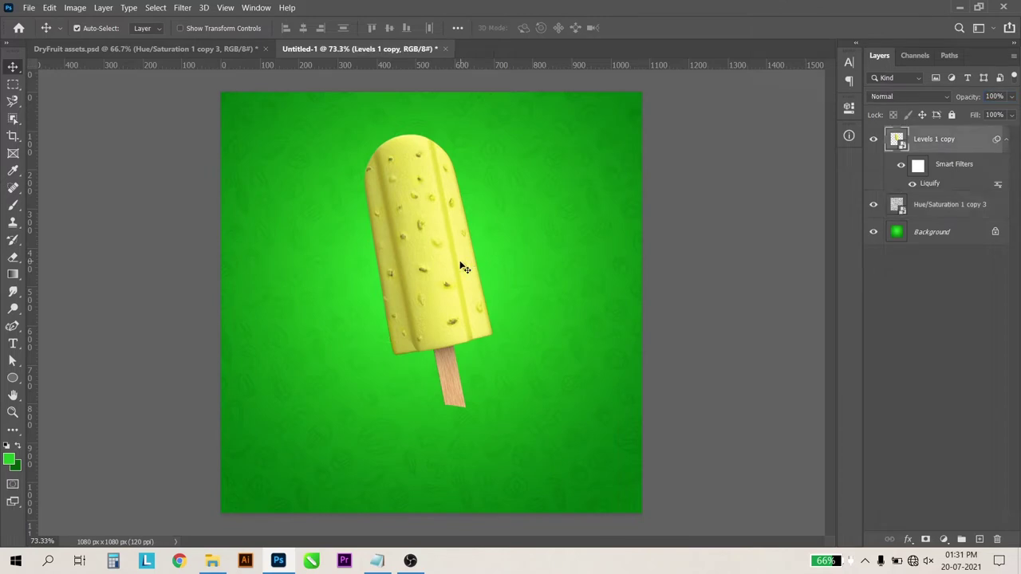
Duplicate the popsicle, flip the copy horizontally into a V pair, and shift both down-left
mouse_move(437, 266)
mouse_down()
mouse_move(399, 273)
mouse_move(449, 234)
mouse_move(434, 264)
mouse_up()
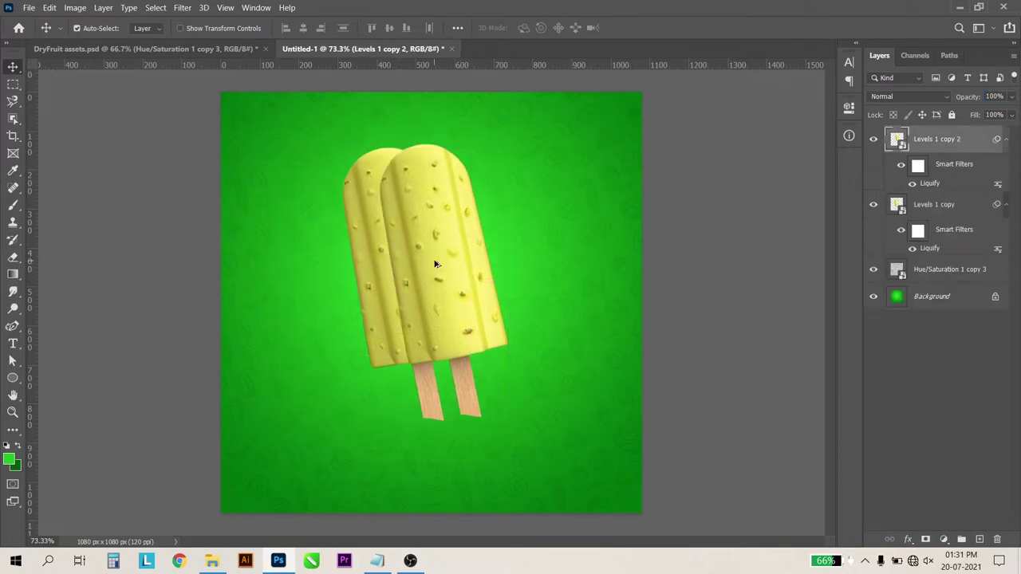
key(ctrl+t)
click(565, 230)
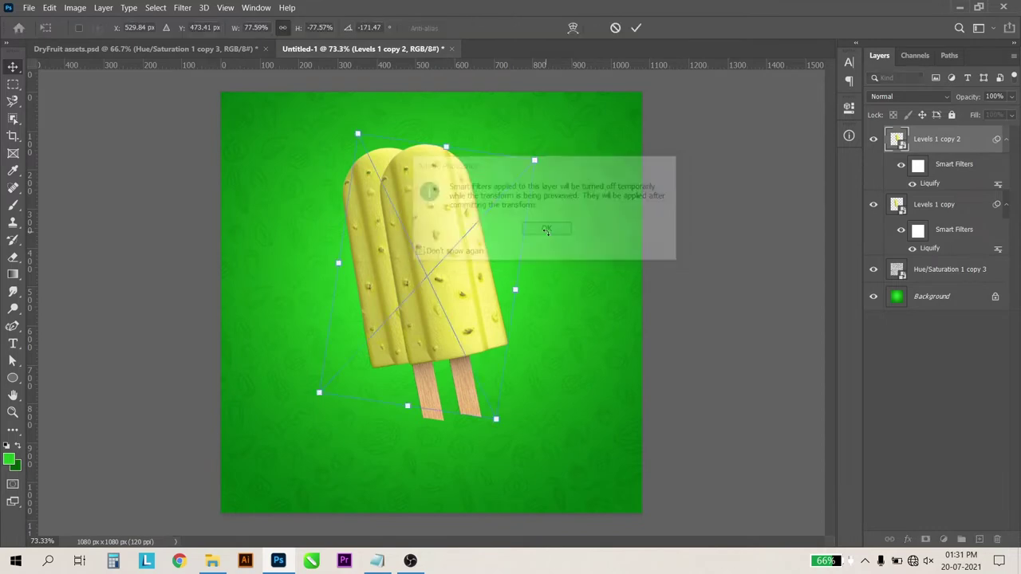
right_click(429, 274)
click(474, 476)
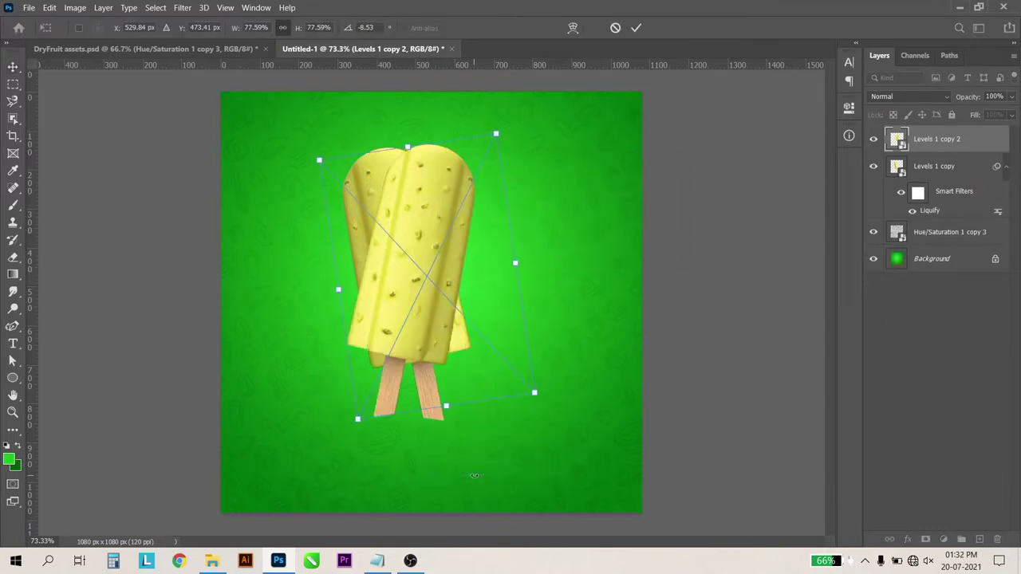
mouse_move(429, 299)
mouse_down()
mouse_move(501, 310)
mouse_move(492, 313)
mouse_up()
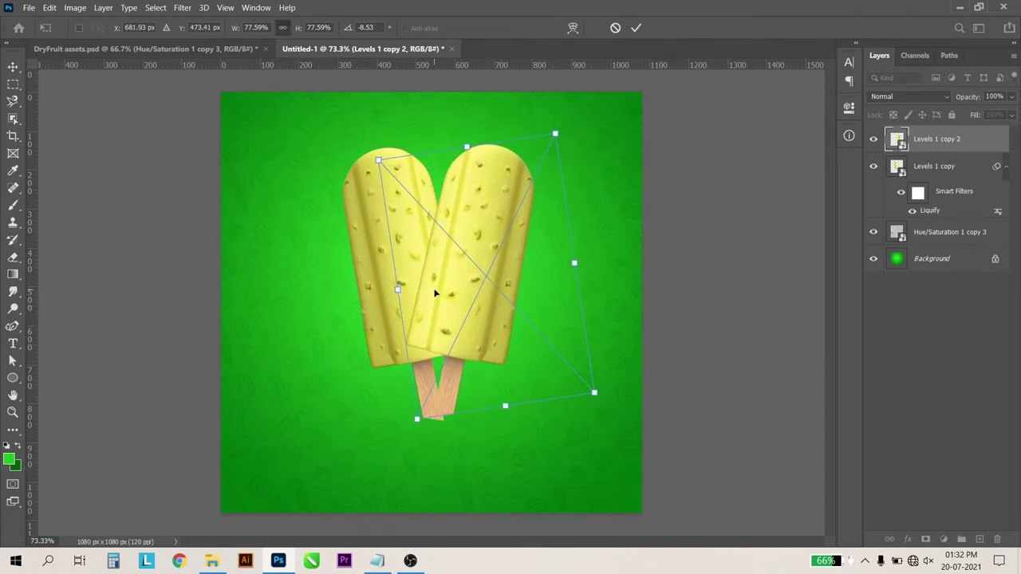
key(Return)
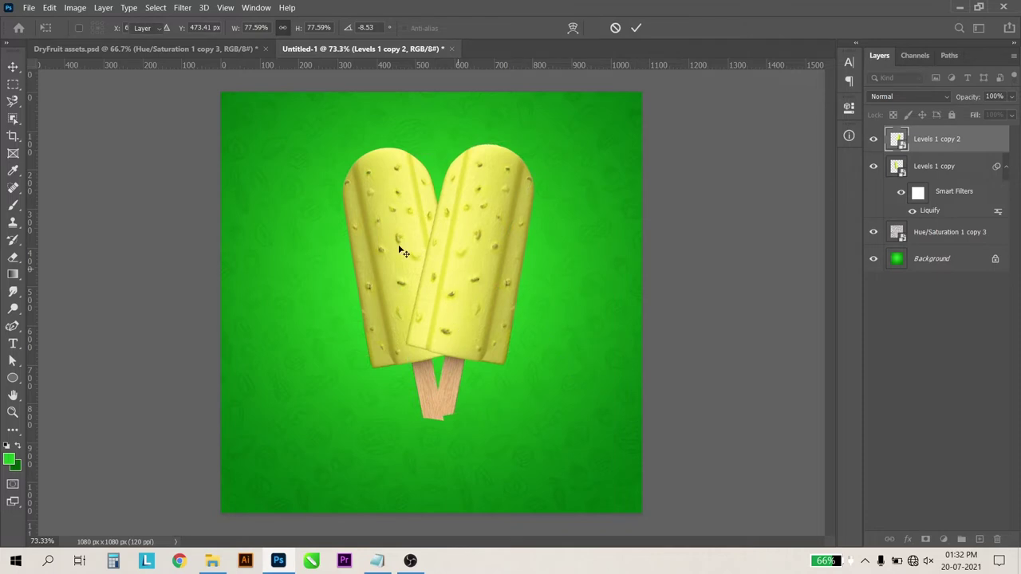
drag(472, 289, 459, 302)
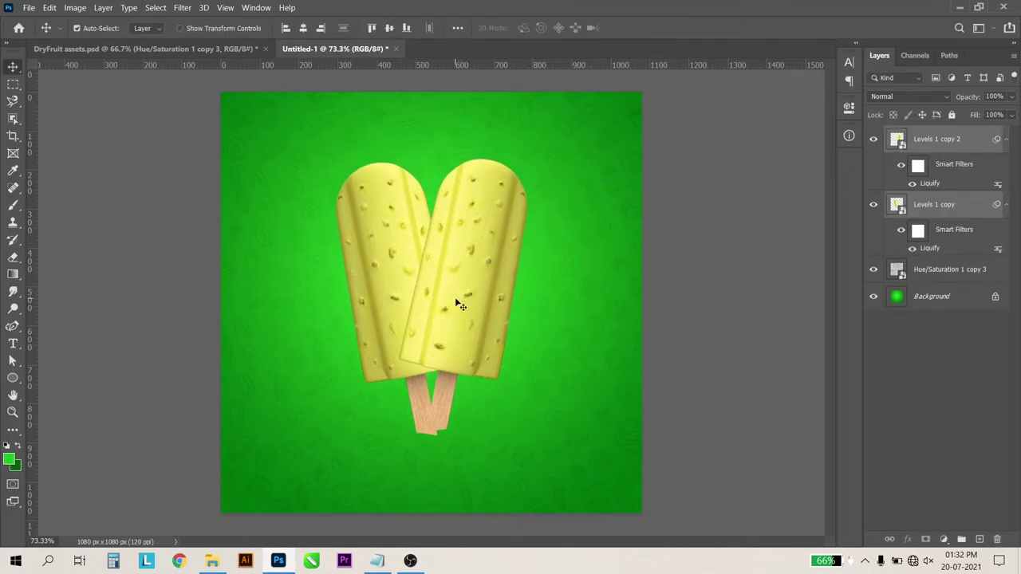
click(12, 207)
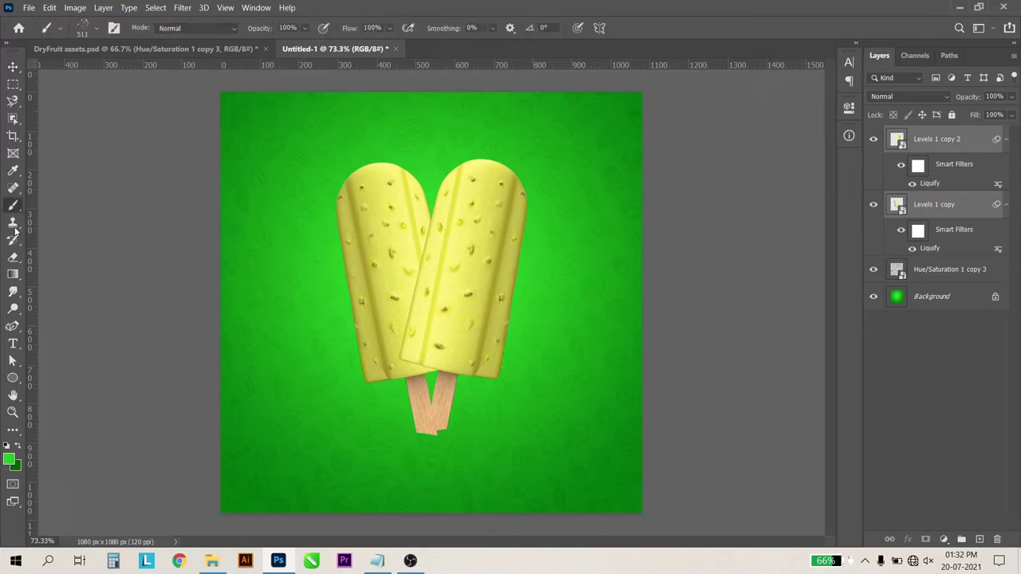
Add a new layer above Background with a soft round brush in light green
click(941, 296)
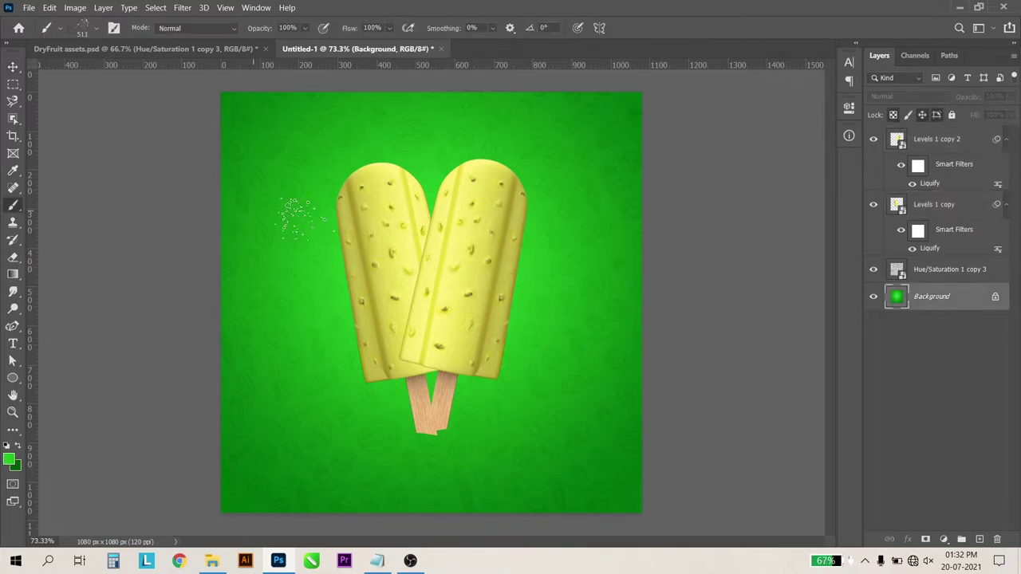
right_click(319, 216)
click(395, 313)
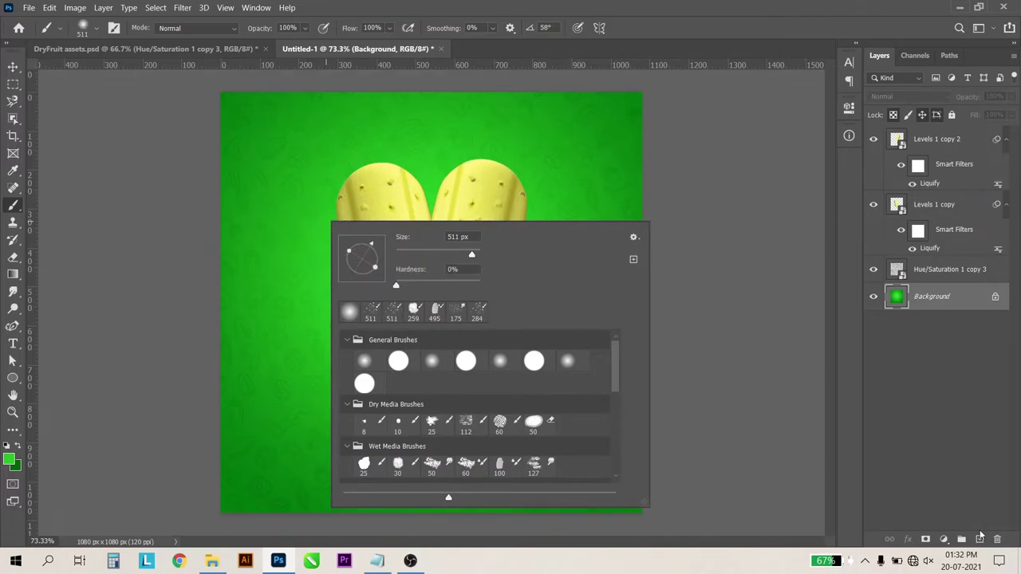
click(979, 539)
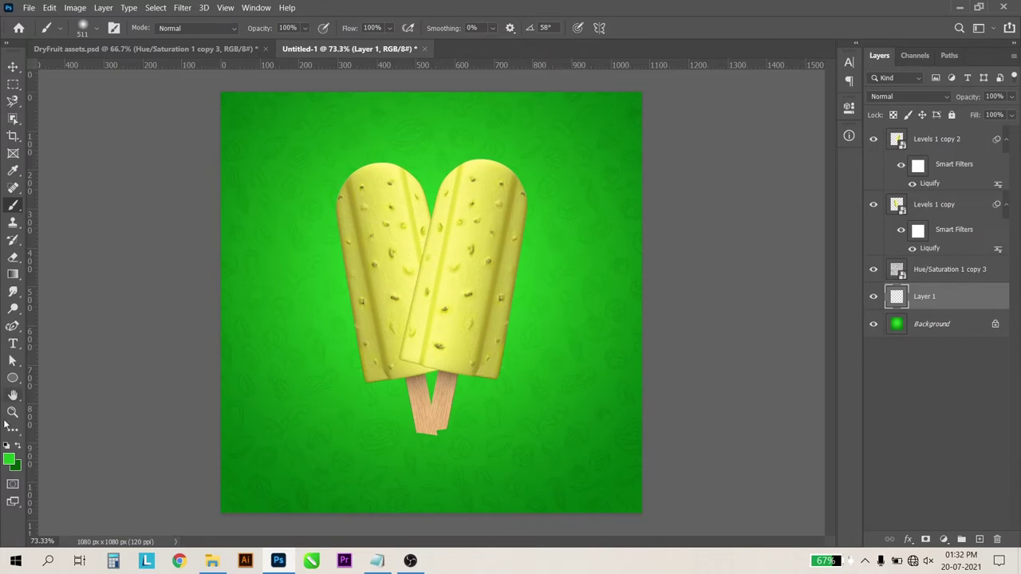
click(11, 461)
click(691, 179)
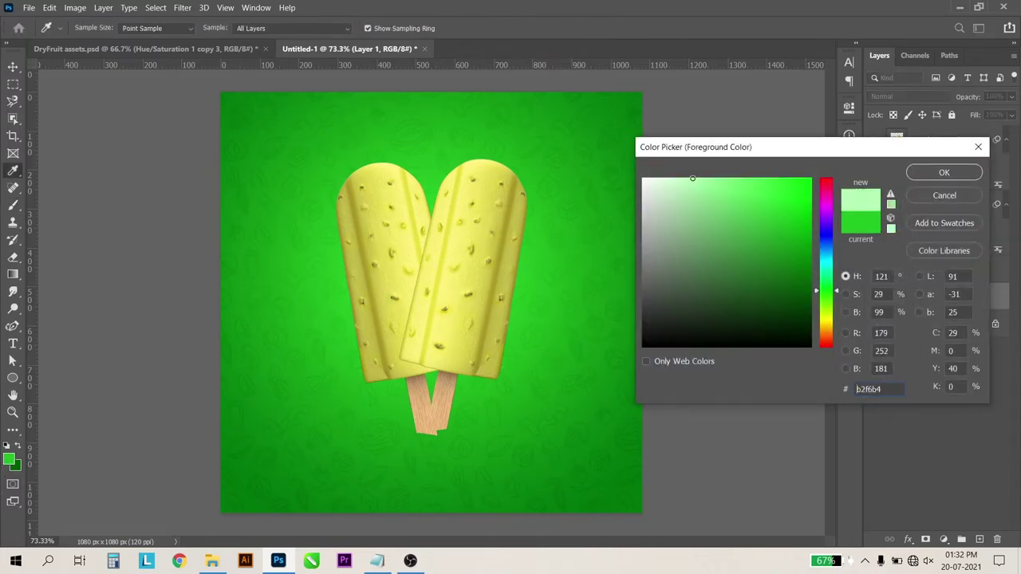
click(943, 174)
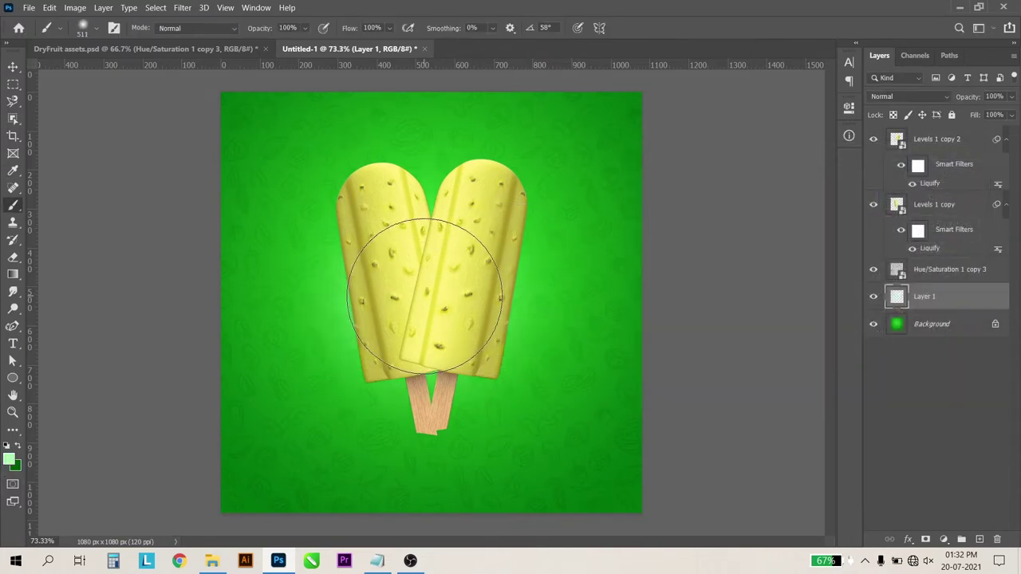
Enlarge the light-green glow across most of the canvas and raise it slightly
key(ctrl+t)
mouse_move(584, 466)
mouse_down()
mouse_move(715, 569)
mouse_move(652, 512)
mouse_up()
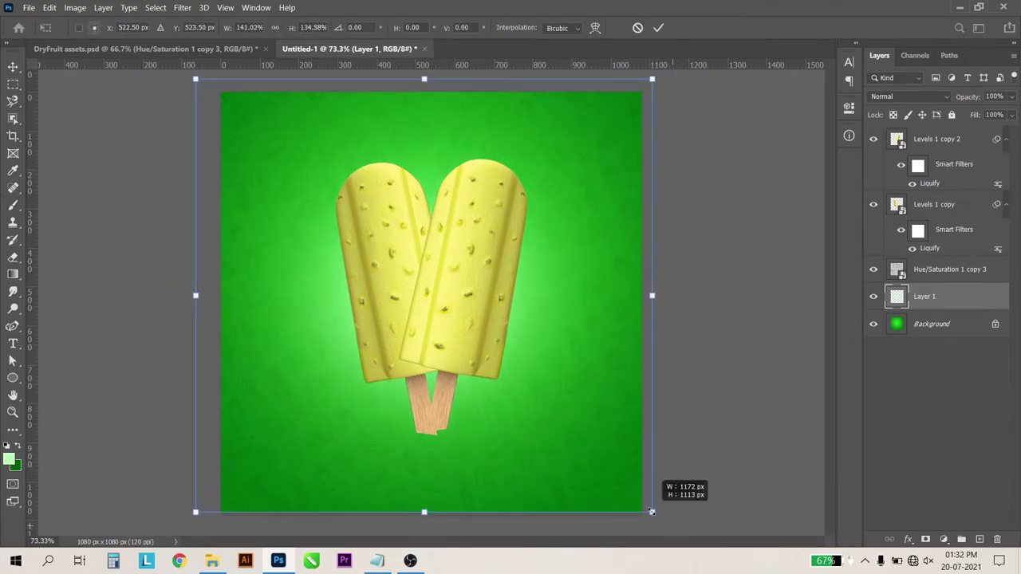
drag(563, 391, 563, 356)
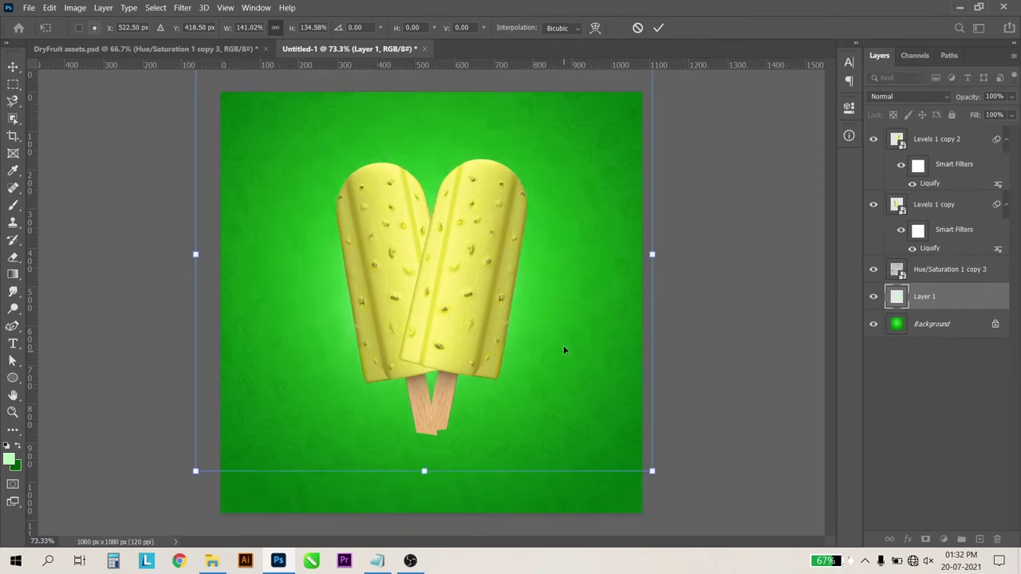
key(Return)
key(b)
On another new layer, paint a light-green dab at the top and stretch it wide
key(ctrl+shift+alt+n)
key(ctrl+minus)
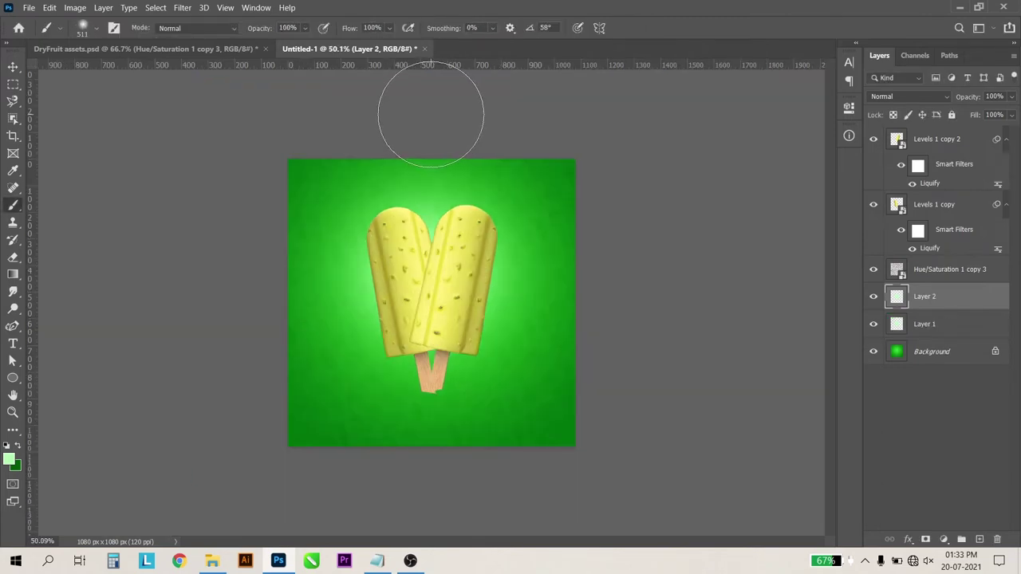
click(431, 129)
key(ctrl+t)
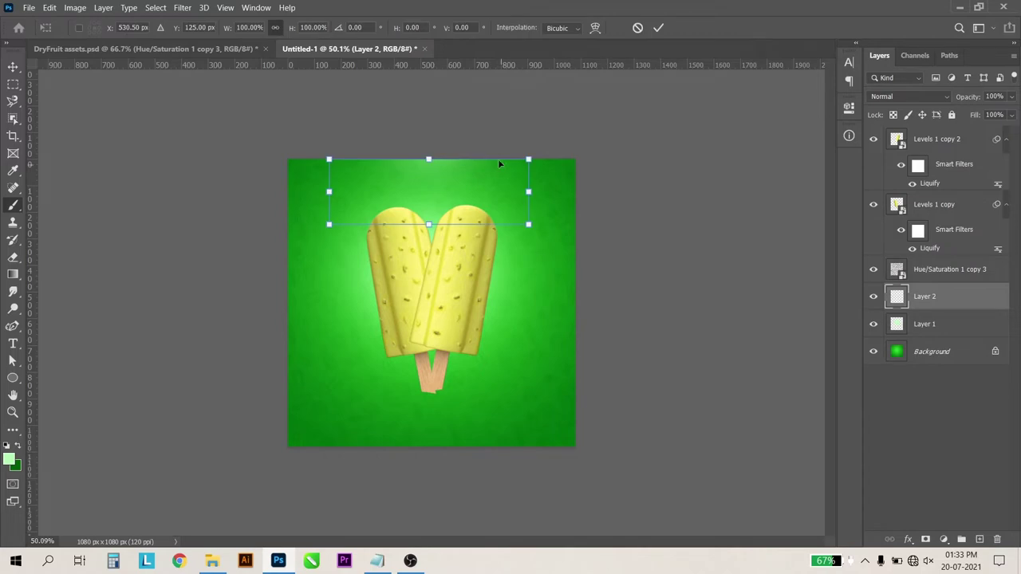
mouse_move(532, 194)
mouse_down()
mouse_move(574, 190)
mouse_move(510, 181)
mouse_up()
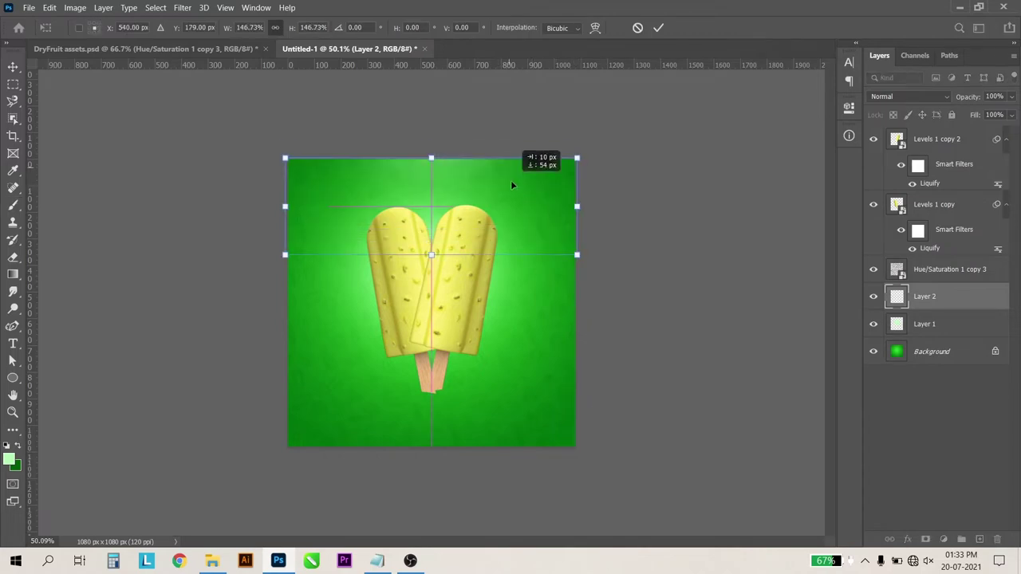
key(Return)
Nudge the texture layer and move the Layer 1 glow down behind the popsicles
key(ctrl+0)
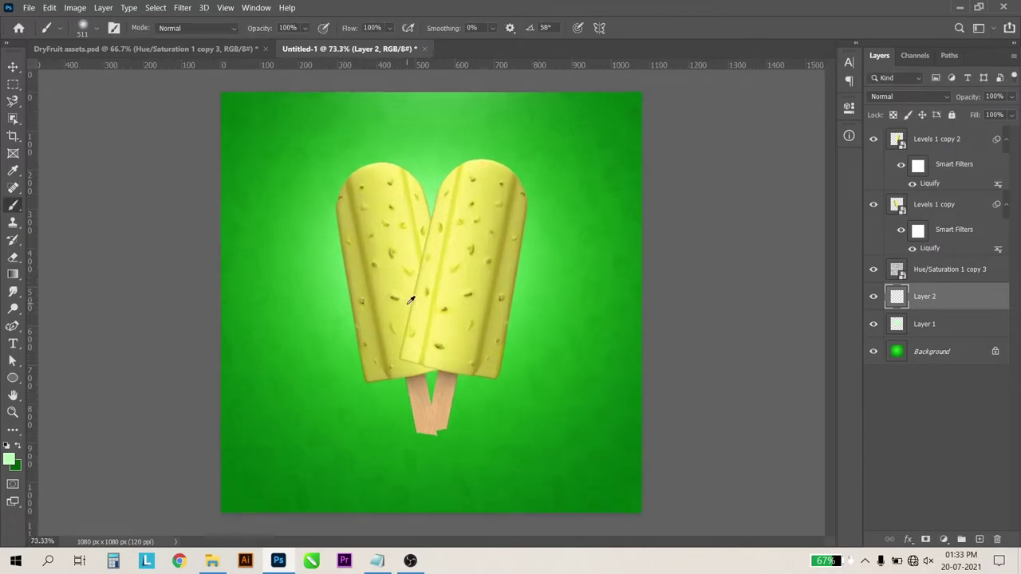
click(12, 66)
drag(513, 292, 536, 313)
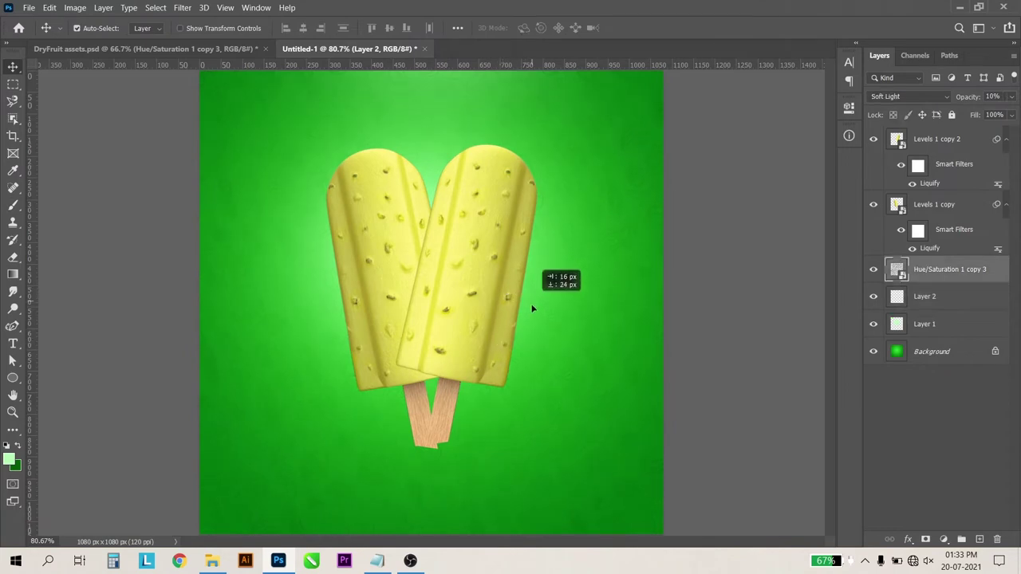
click(969, 304)
shift+click(948, 327)
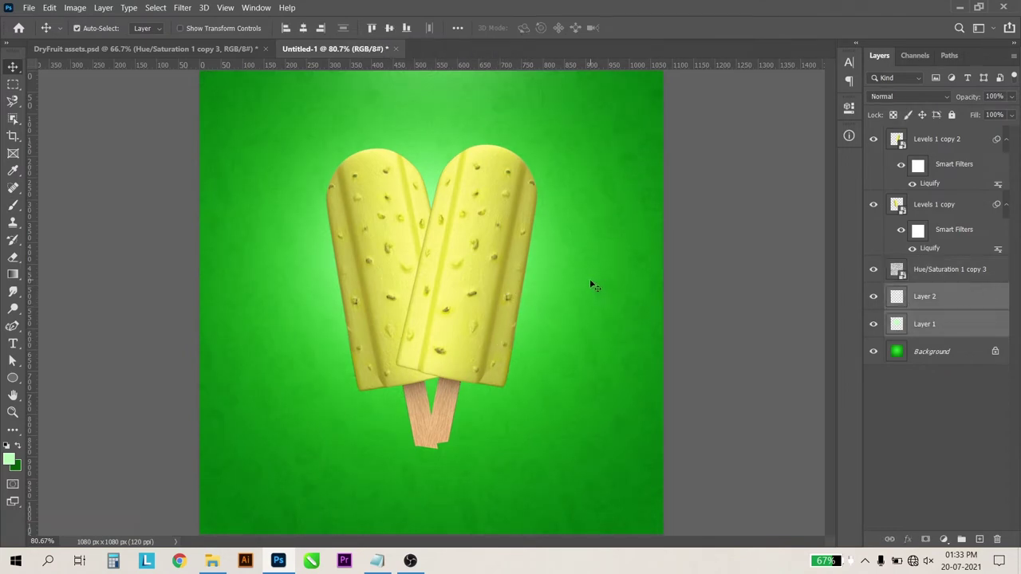
click(944, 333)
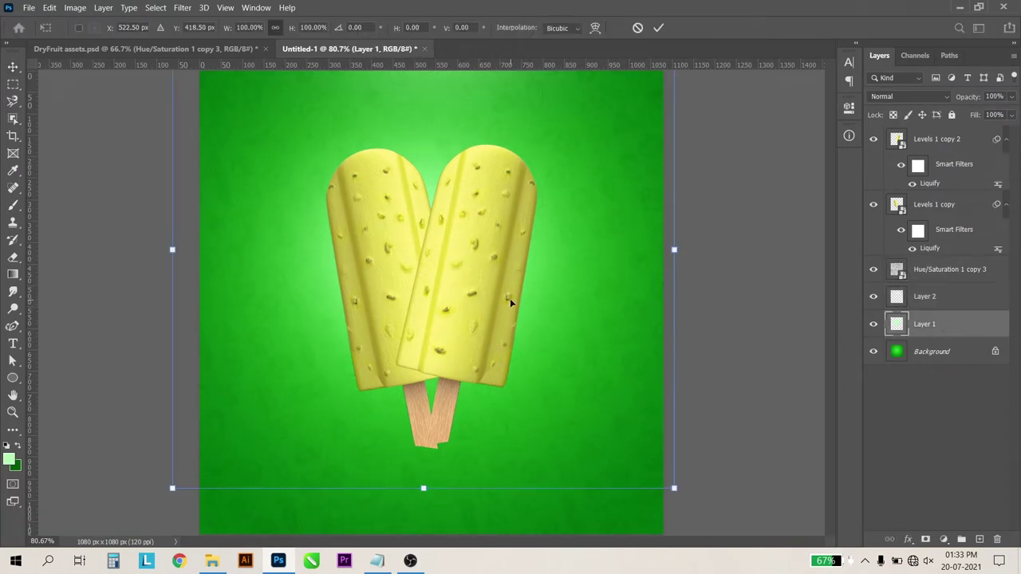
drag(511, 300, 511, 337)
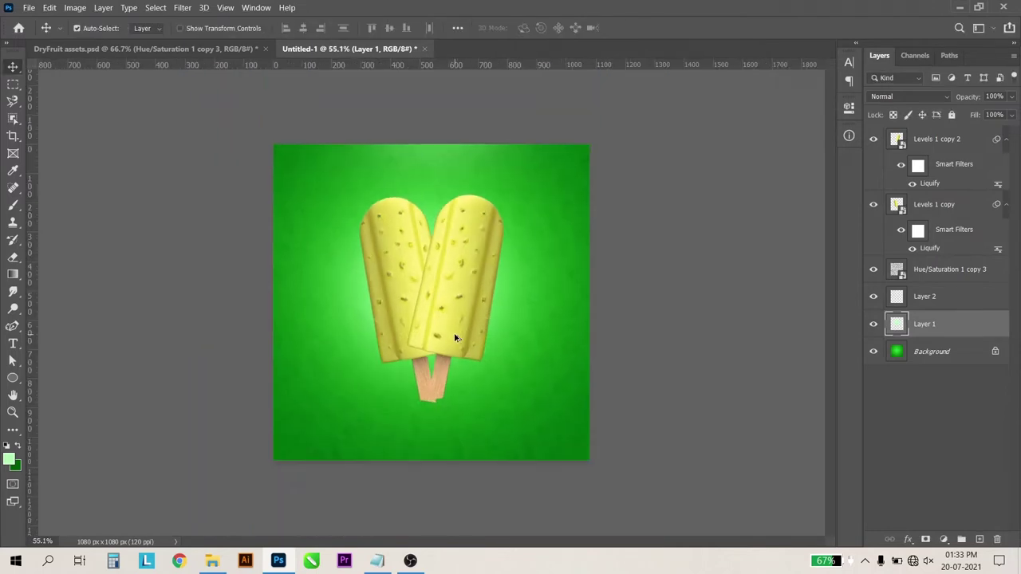
key(ctrl+minus)
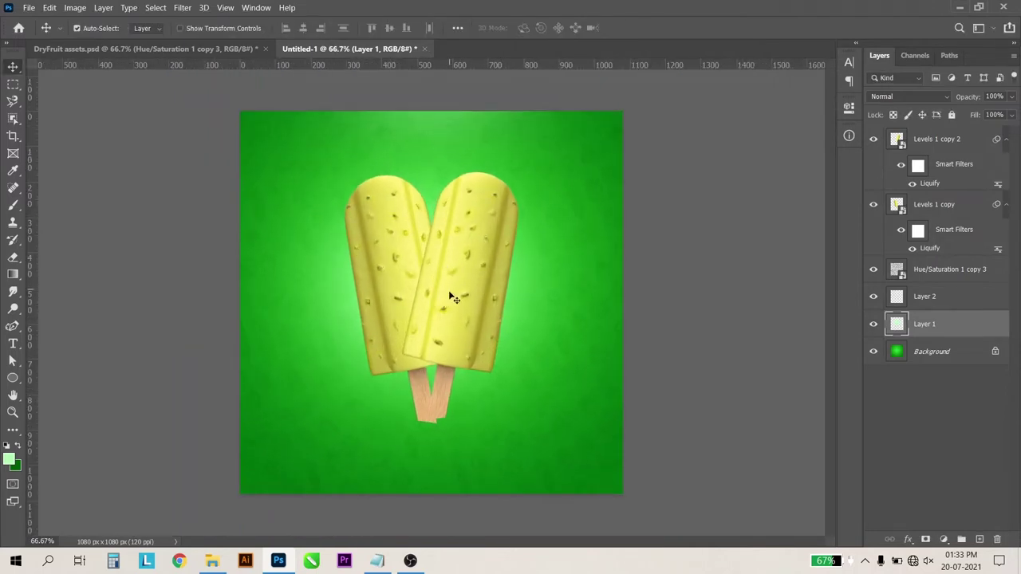
Copy the PngItem nuts layer in above the texture and settle it along the bottom edge
click(190, 53)
drag(435, 407, 312, 53)
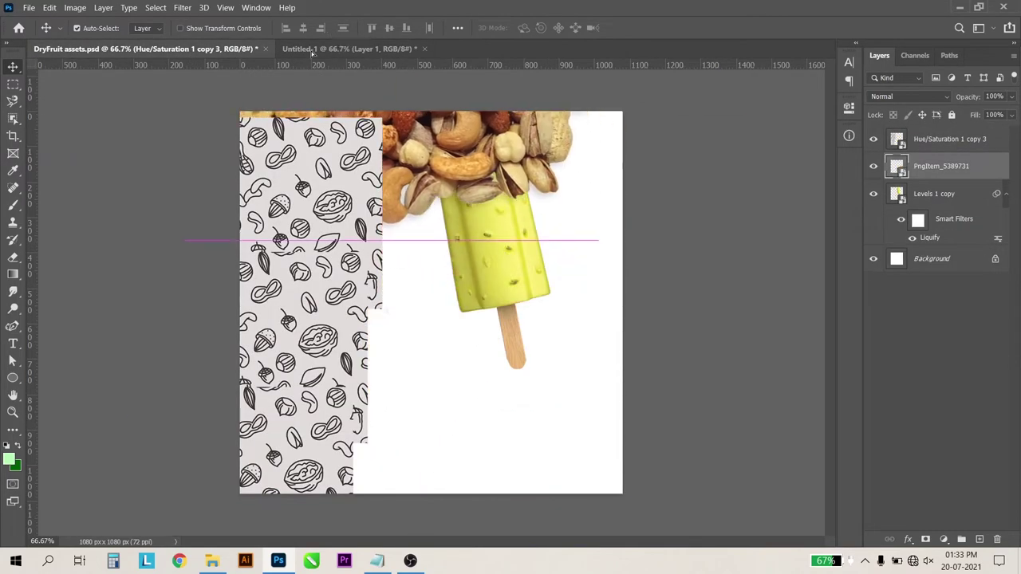
drag(399, 391, 407, 395)
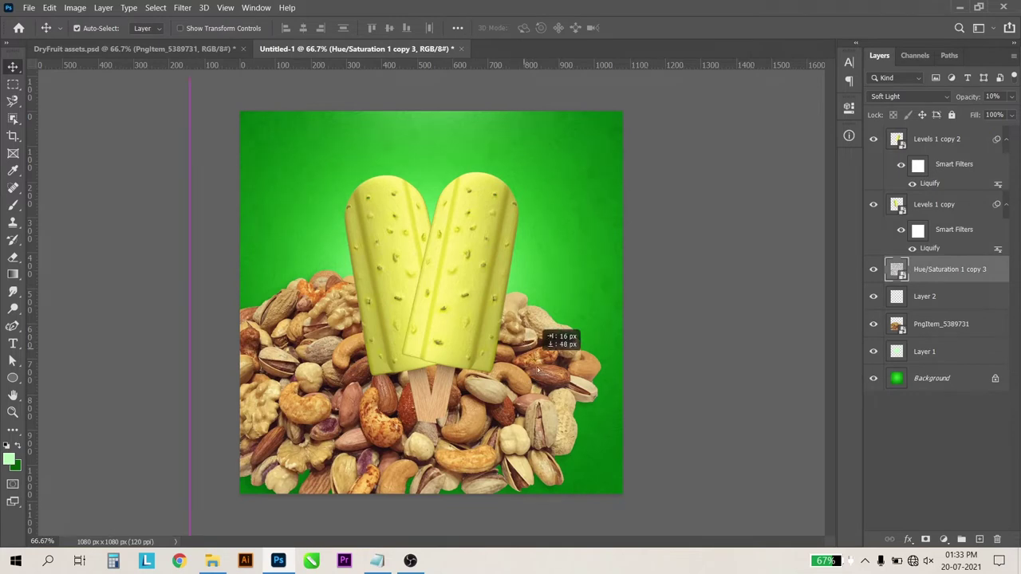
key(ctrl)
drag(934, 324, 947, 255)
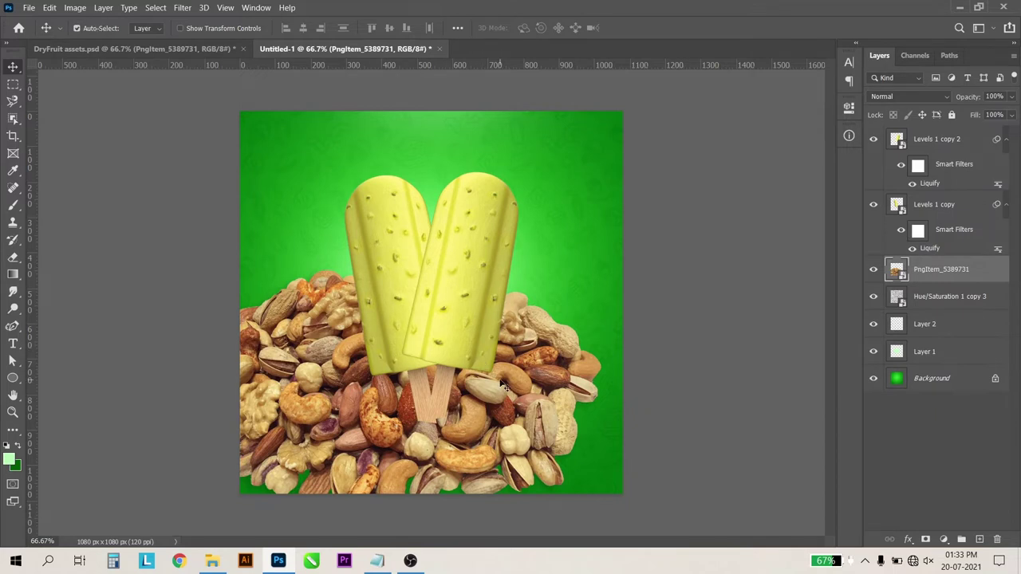
drag(503, 385, 537, 461)
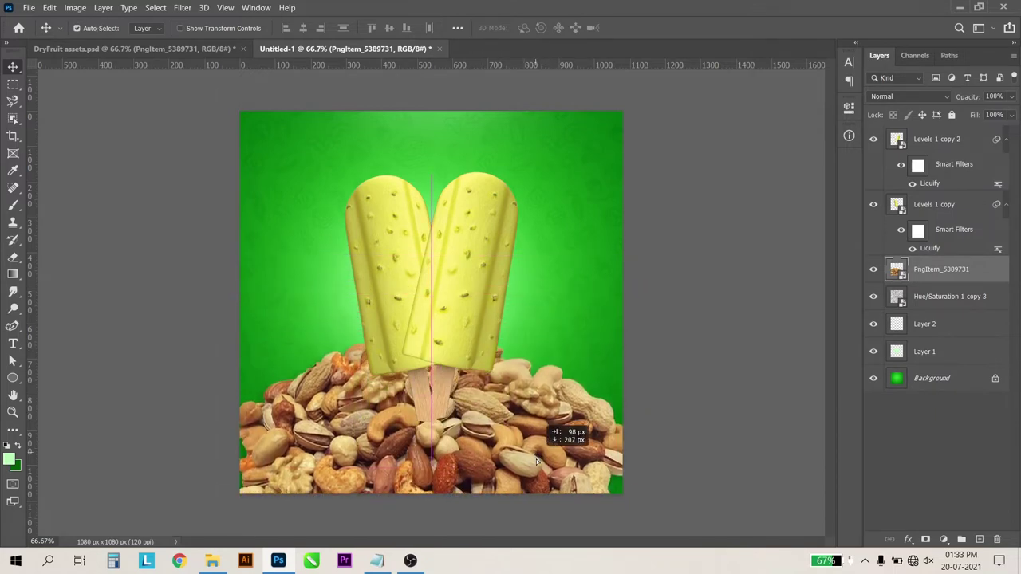
drag(537, 461, 542, 488)
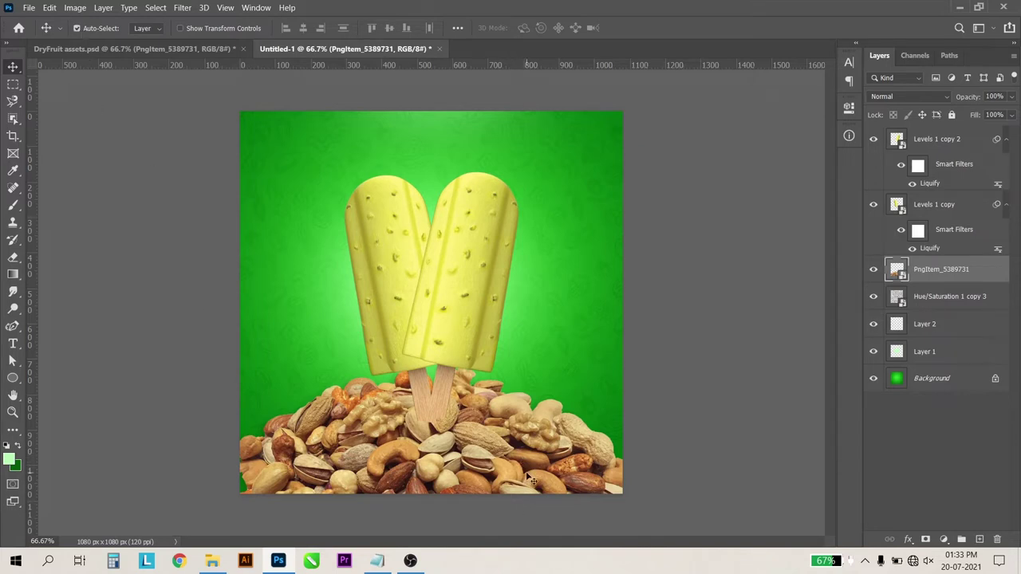
mouse_move(483, 452)
mouse_down()
mouse_move(495, 451)
mouse_move(488, 464)
mouse_move(485, 425)
mouse_up()
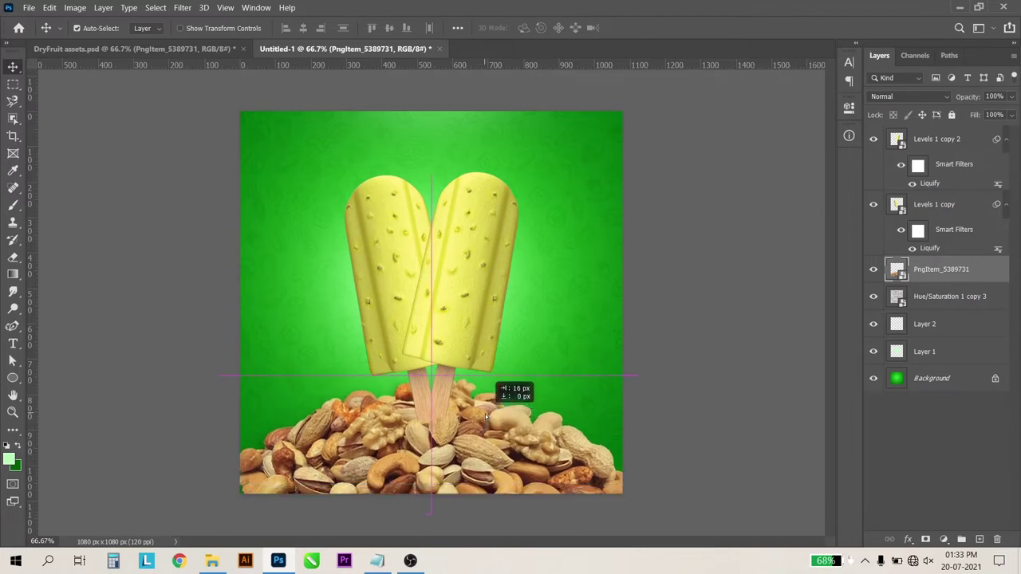
drag(485, 425, 487, 439)
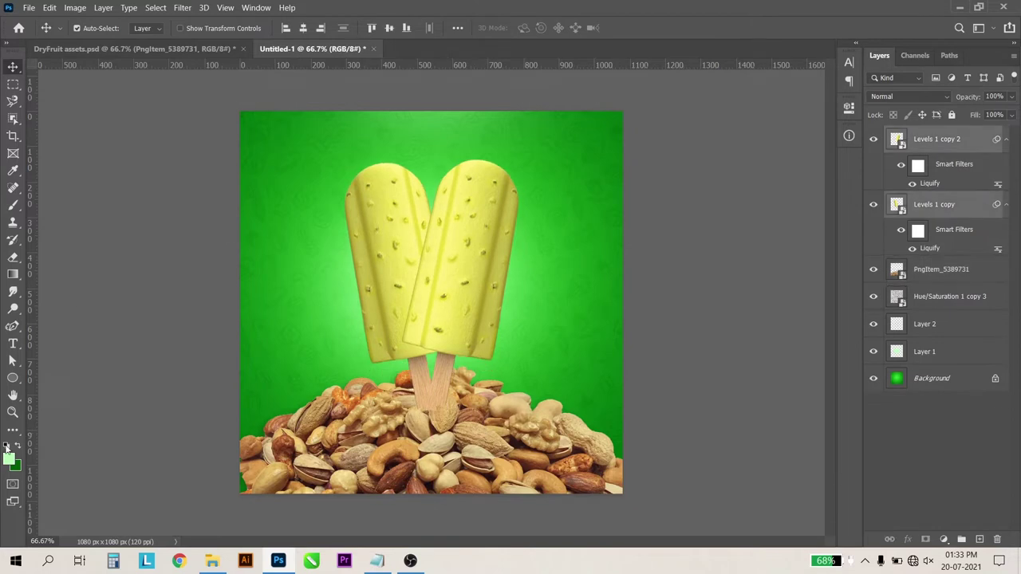
click(13, 378)
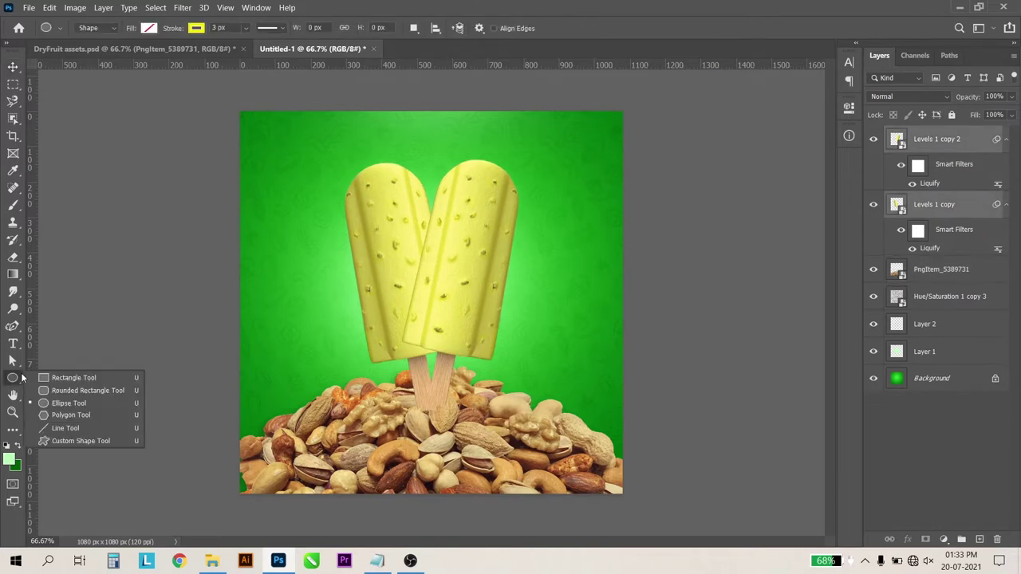
Draw a wide white ellipse with no stroke across the poster bottom, raised slightly
click(69, 403)
mouse_move(202, 454)
mouse_down()
mouse_move(659, 555)
mouse_move(655, 572)
mouse_up()
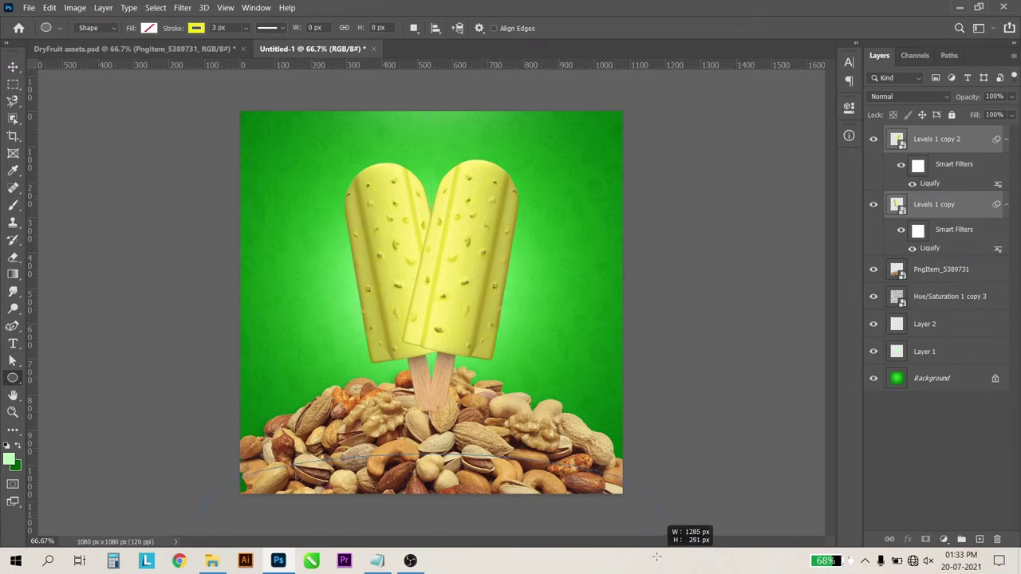
drag(656, 572, 665, 571)
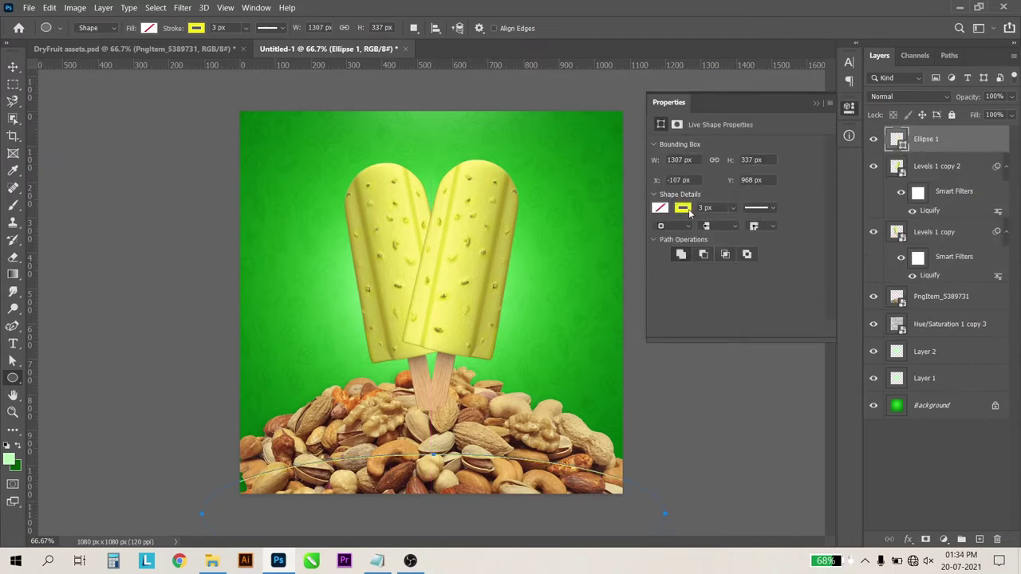
click(681, 209)
click(668, 233)
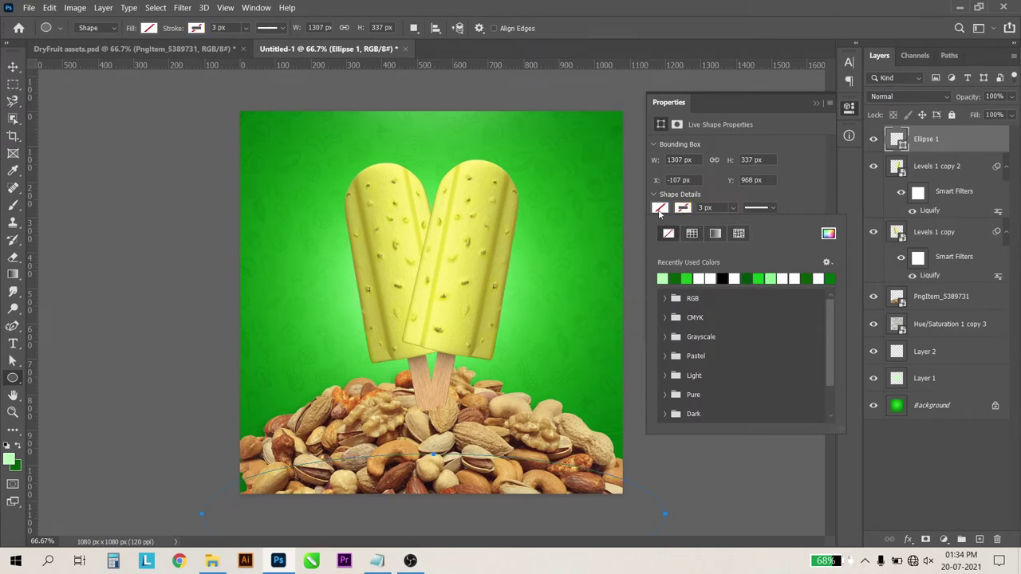
click(699, 278)
click(12, 68)
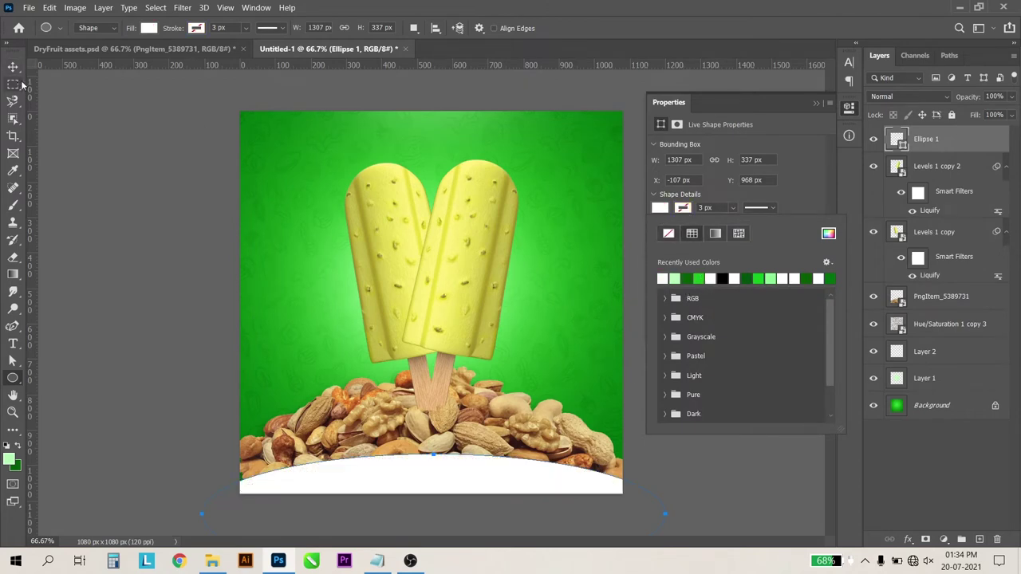
scroll(427, 260, up, 3)
drag(462, 483, 449, 462)
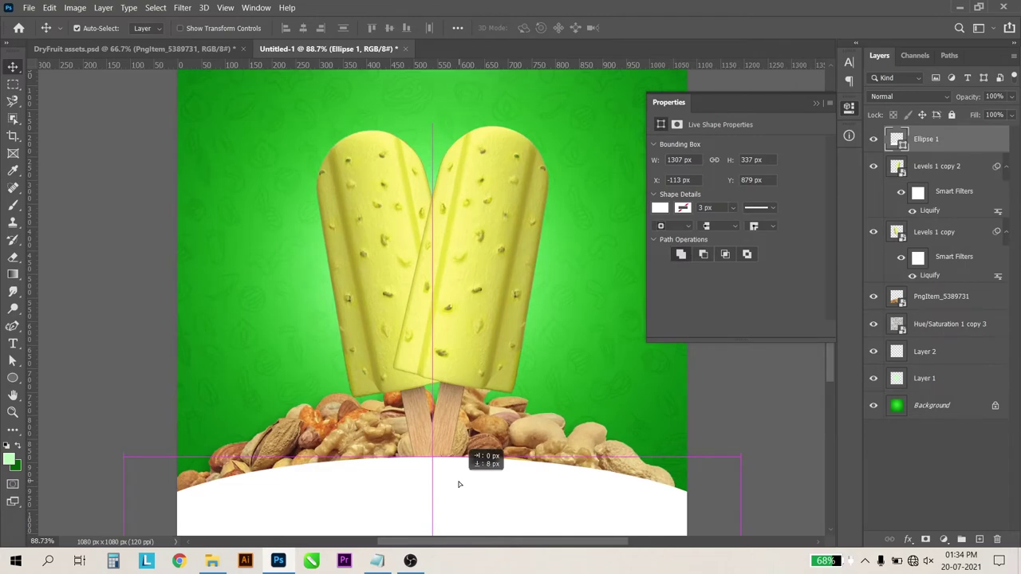
scroll(449, 462, down, 2)
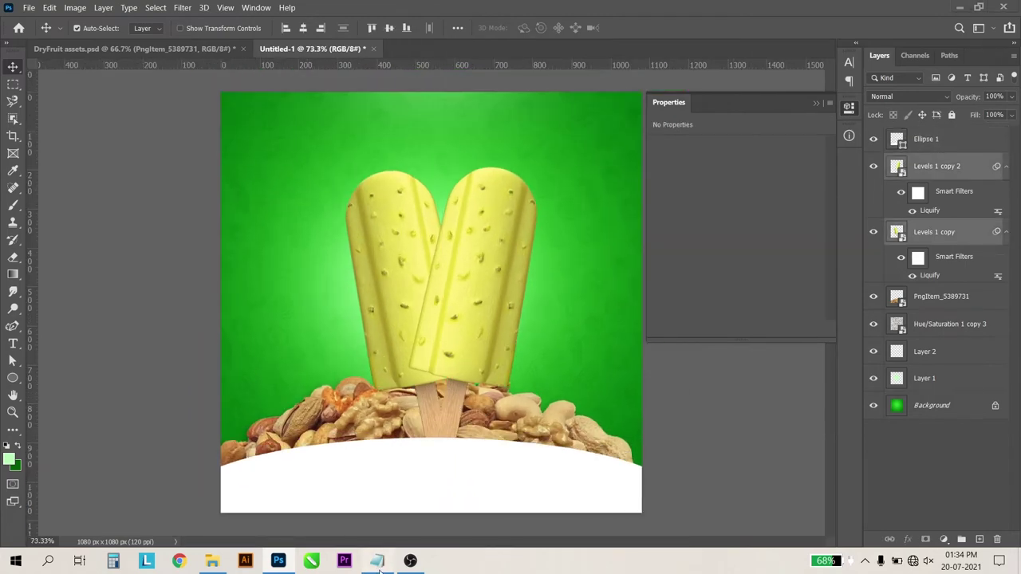
Copy 'Dryfruit' from Notepad and paste it as a new text layer at the top
click(379, 560)
drag(453, 244, 327, 243)
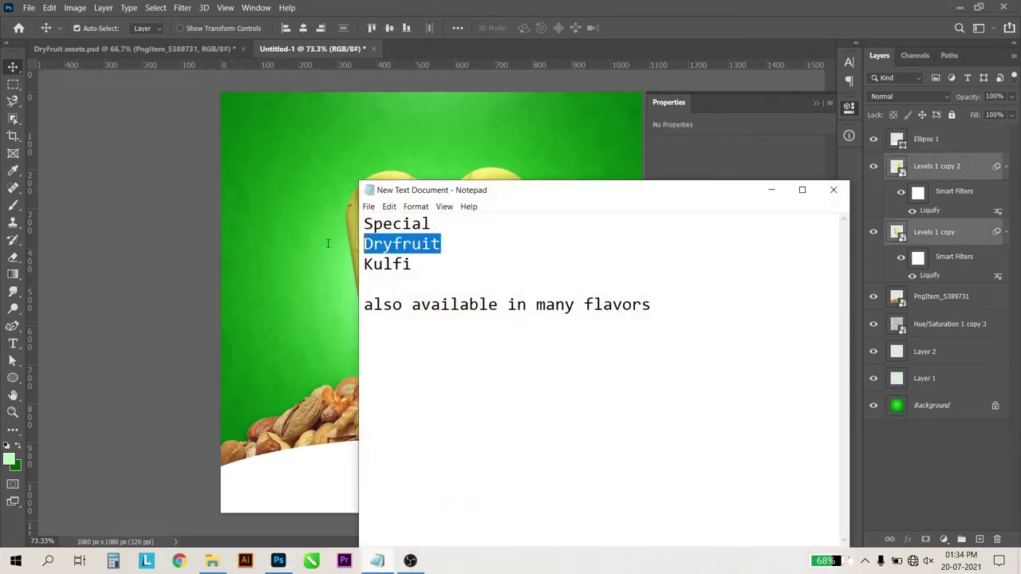
click(771, 190)
key(t)
click(415, 163)
key(ctrl+v)
Set the headline text's font style to Extra Bold Oblique
key(ctrl+a)
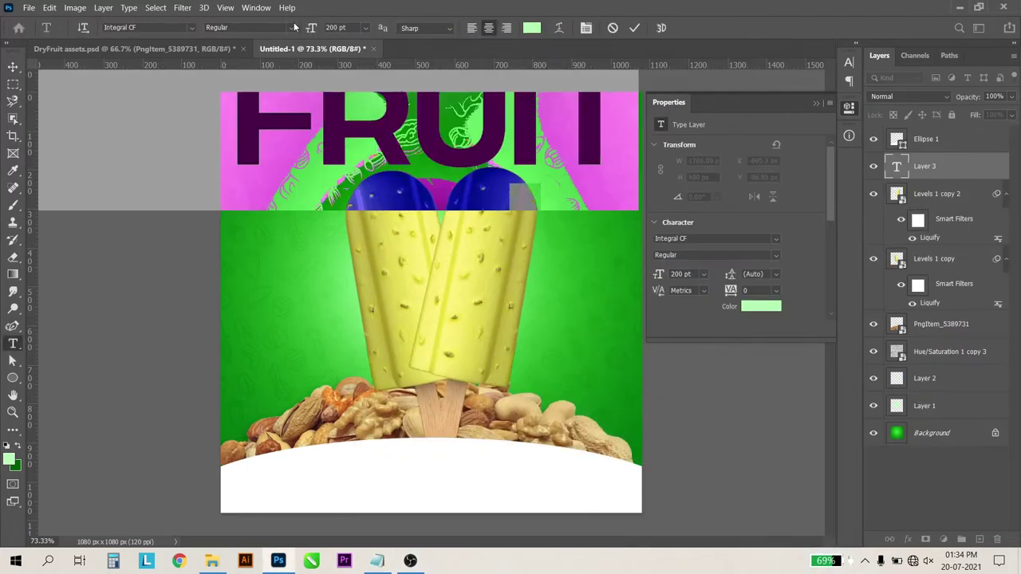
click(292, 27)
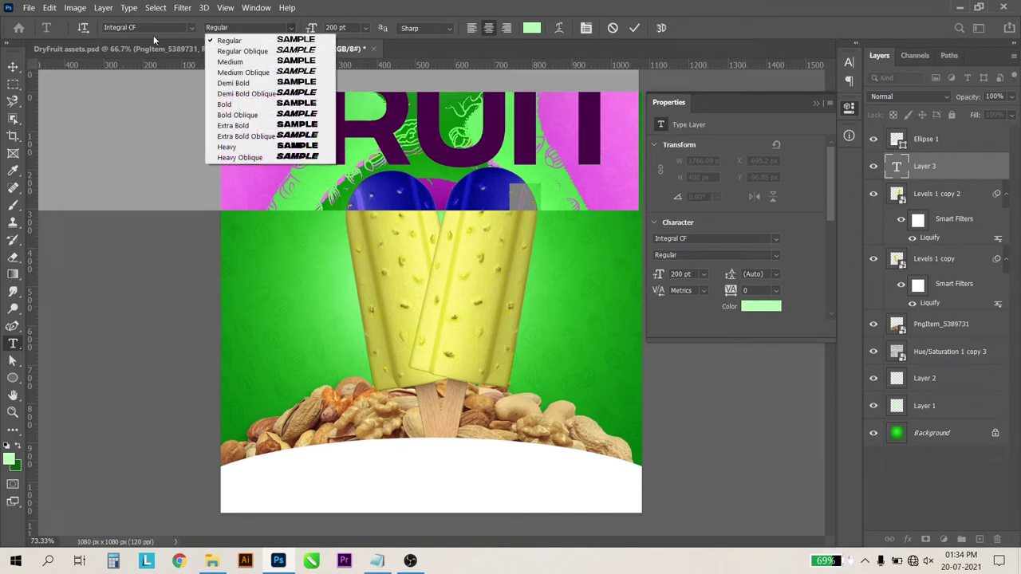
click(146, 31)
click(291, 27)
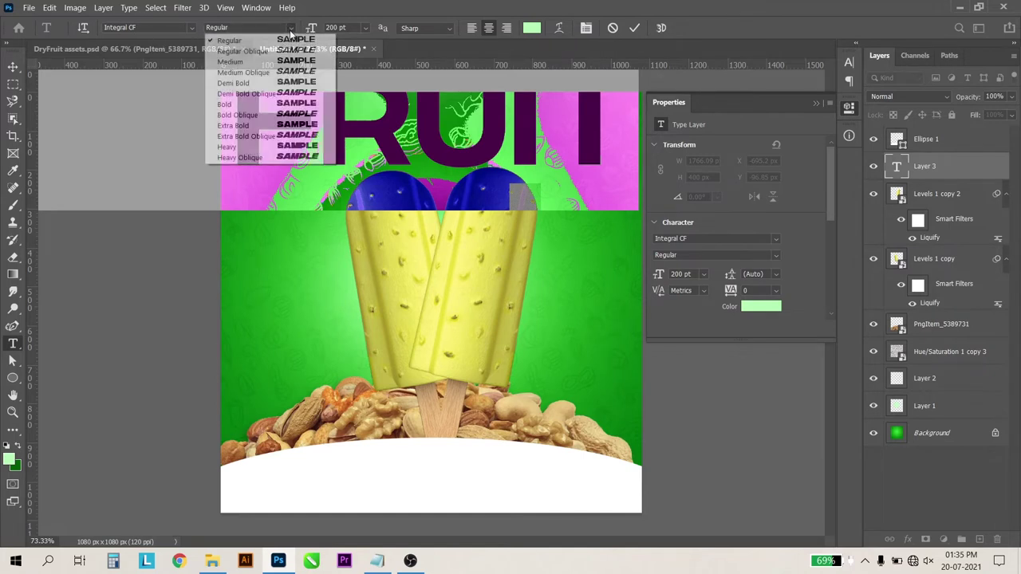
click(243, 137)
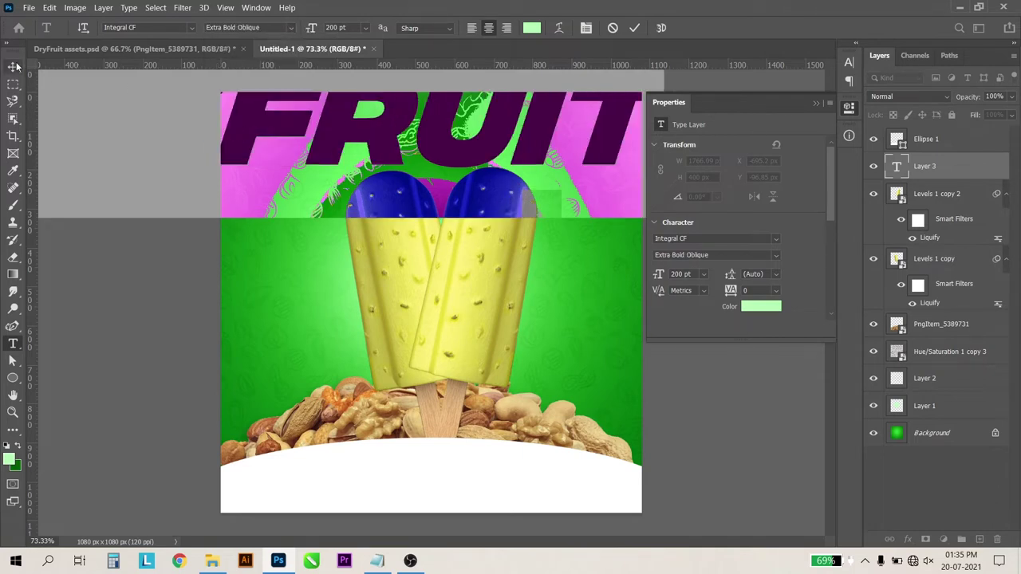
key(v)
Scale DRYFRUIT to about 78 pt and centre it just above the popsicles
key(ctrl+t)
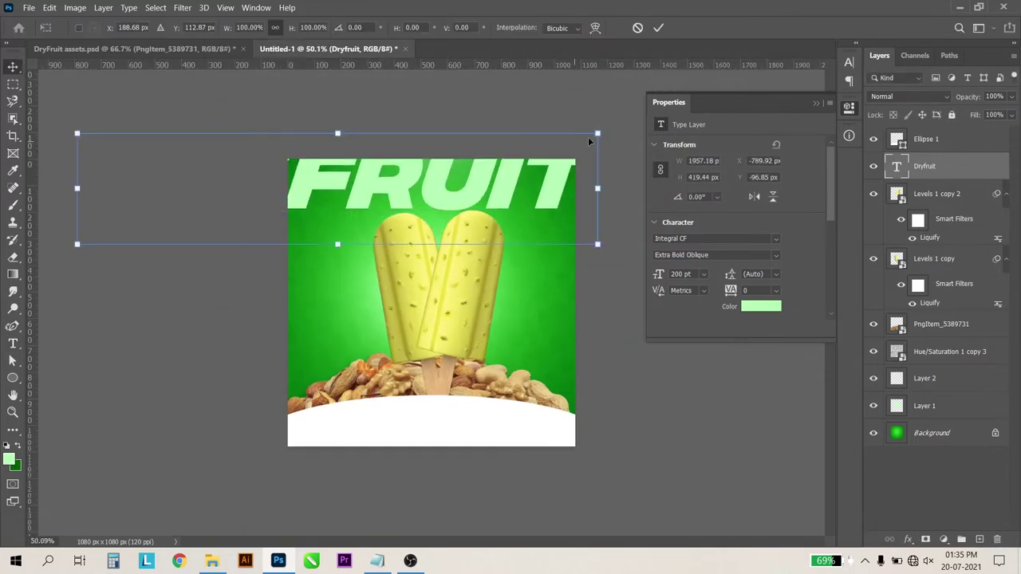
mouse_move(596, 130)
mouse_down()
mouse_move(401, 160)
mouse_move(263, 201)
mouse_up()
drag(200, 228, 454, 195)
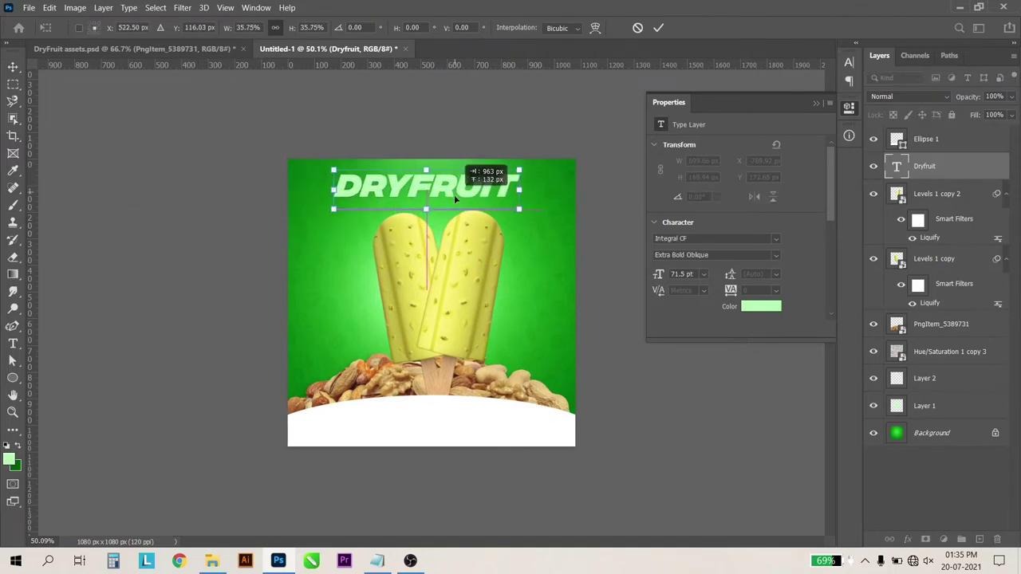
key(Return)
key(ctrl+plus)
drag(446, 148, 450, 157)
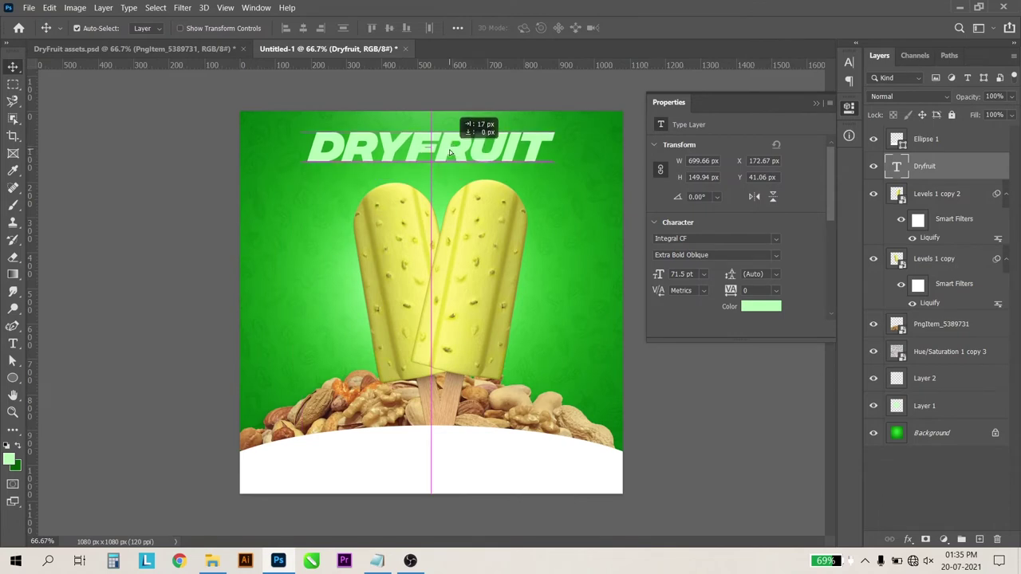
drag(450, 156, 456, 161)
key(ctrl+plus)
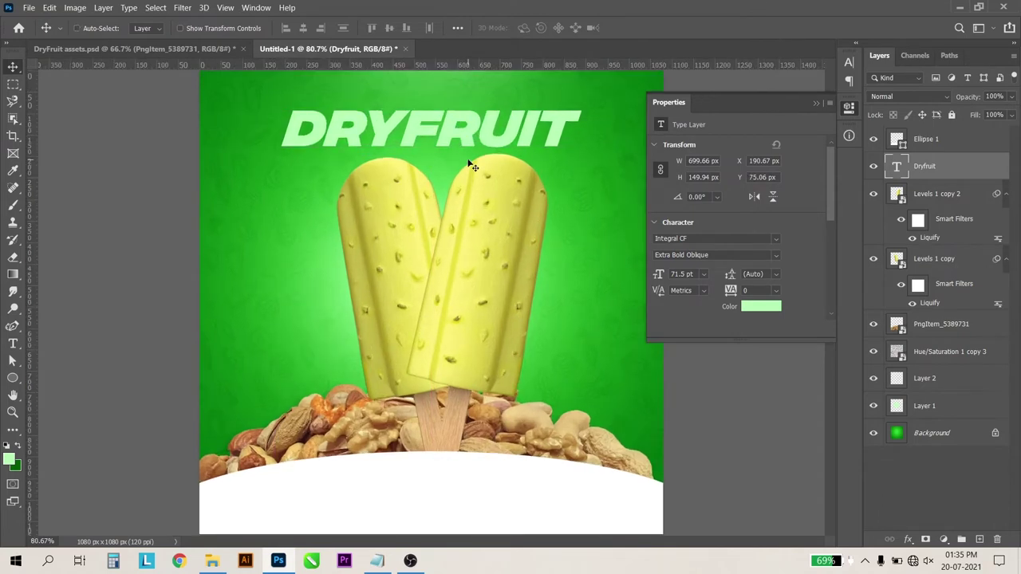
key(ctrl+t)
drag(581, 167, 594, 170)
key(Return)
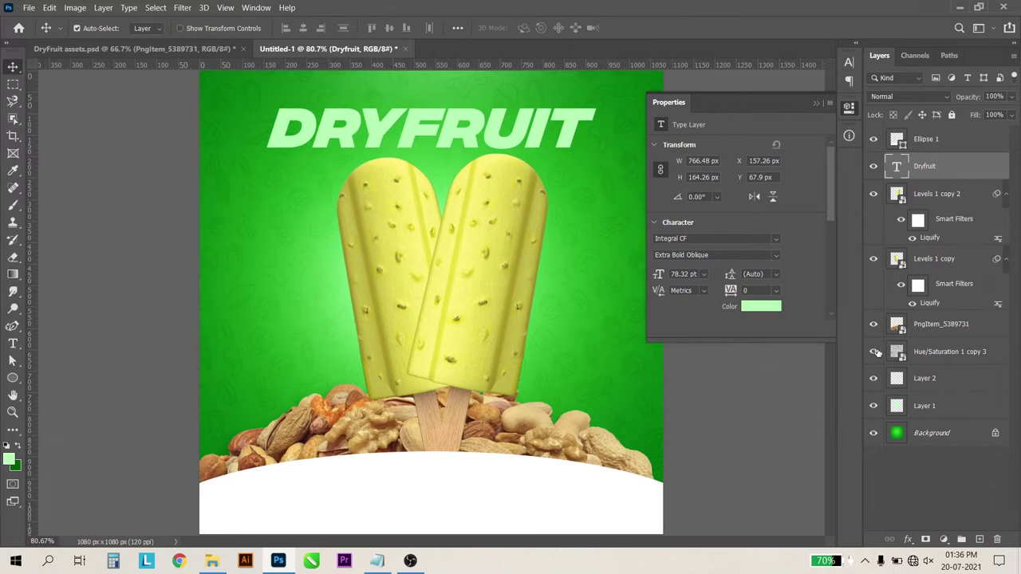
Add a dark green (015e04) stroke to the DRYFRUIT text in Layer Style
double_click(952, 167)
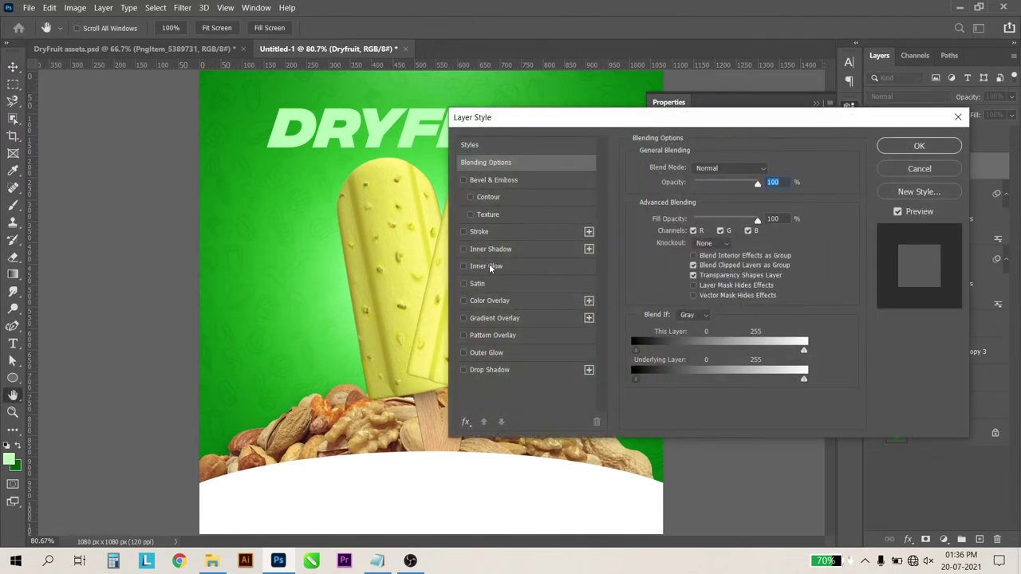
click(480, 232)
click(665, 264)
click(651, 306)
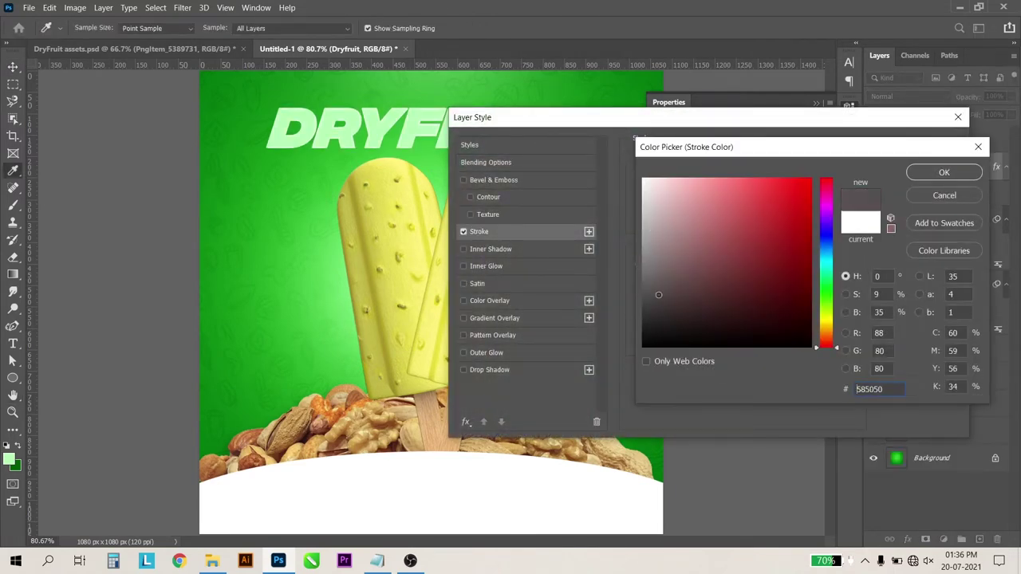
click(16, 466)
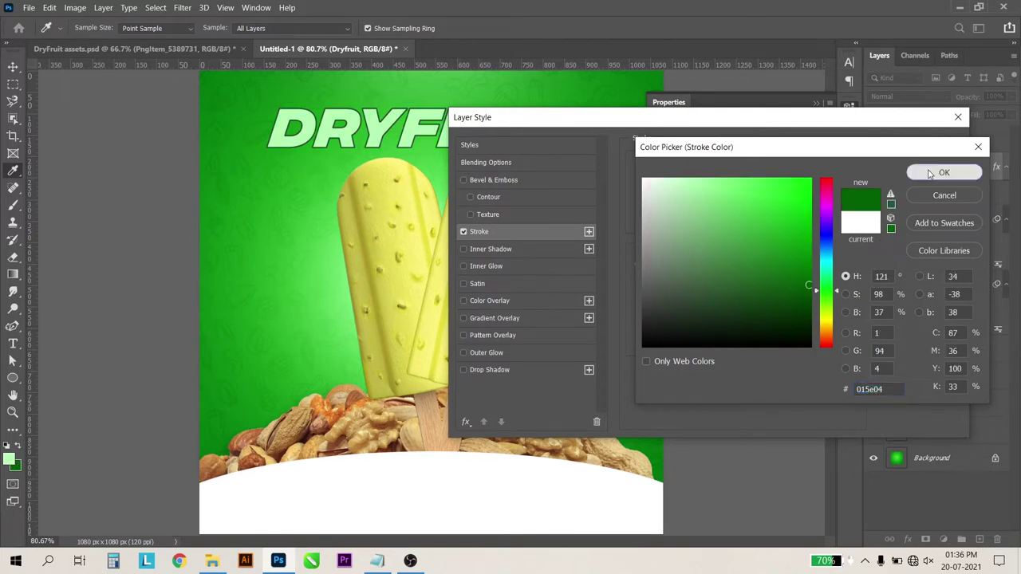
click(932, 172)
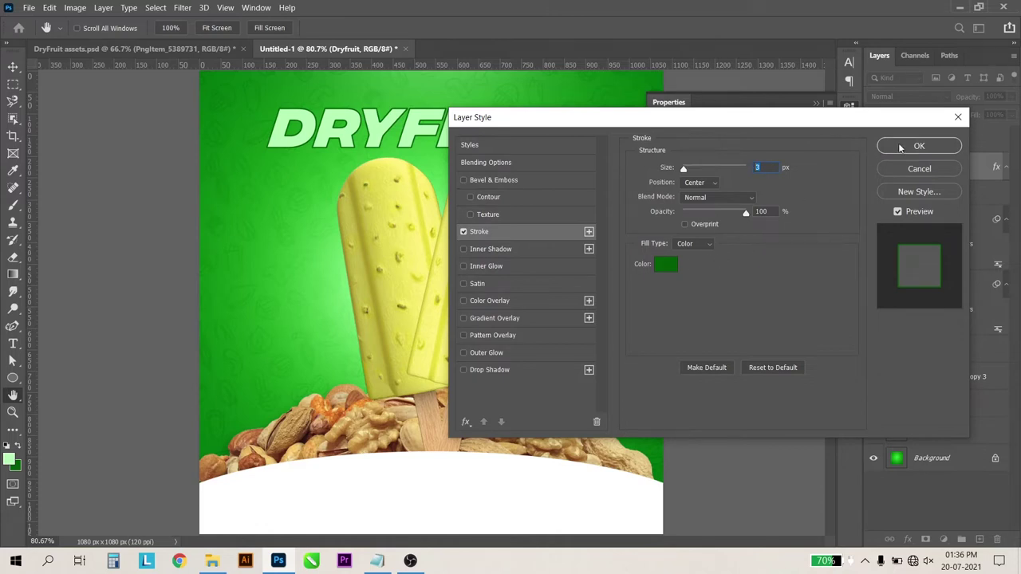
Add a drop shadow of size 10 and enable Gradient Overlay on DRYFRUIT
click(481, 372)
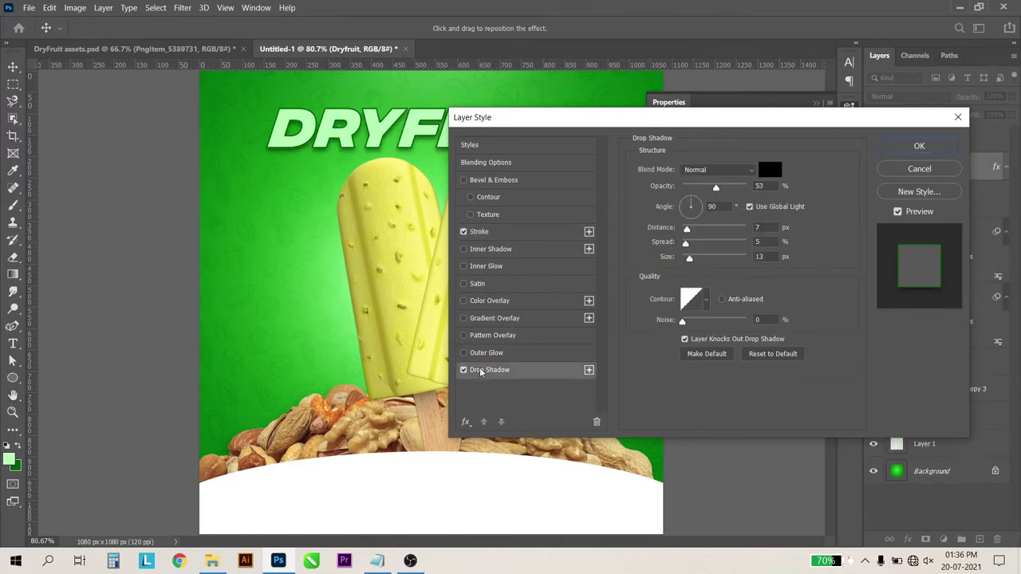
double_click(764, 256)
text(10)
key(shift+Tab)
key(shift+Tab)
key(Tab)
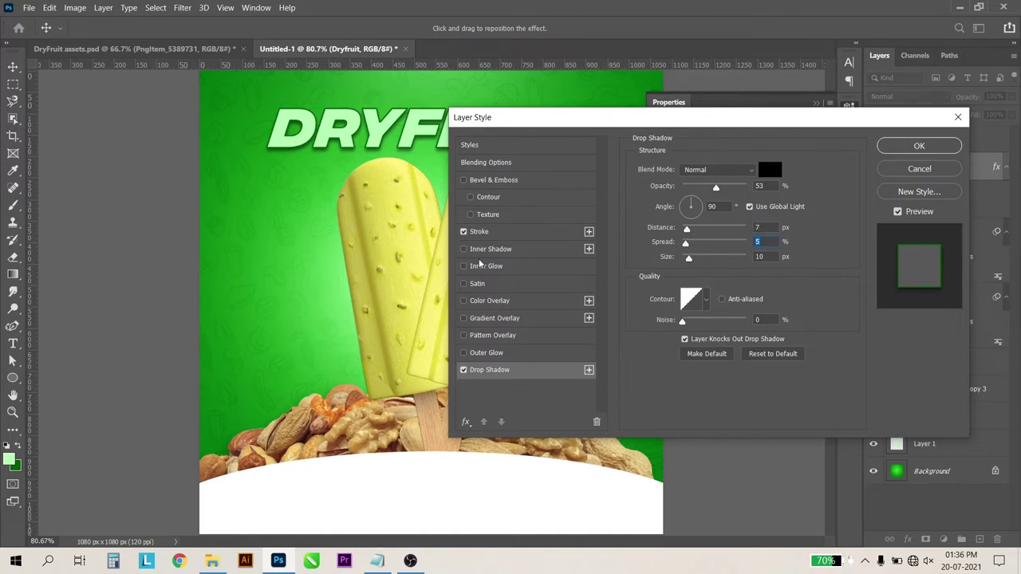
click(495, 319)
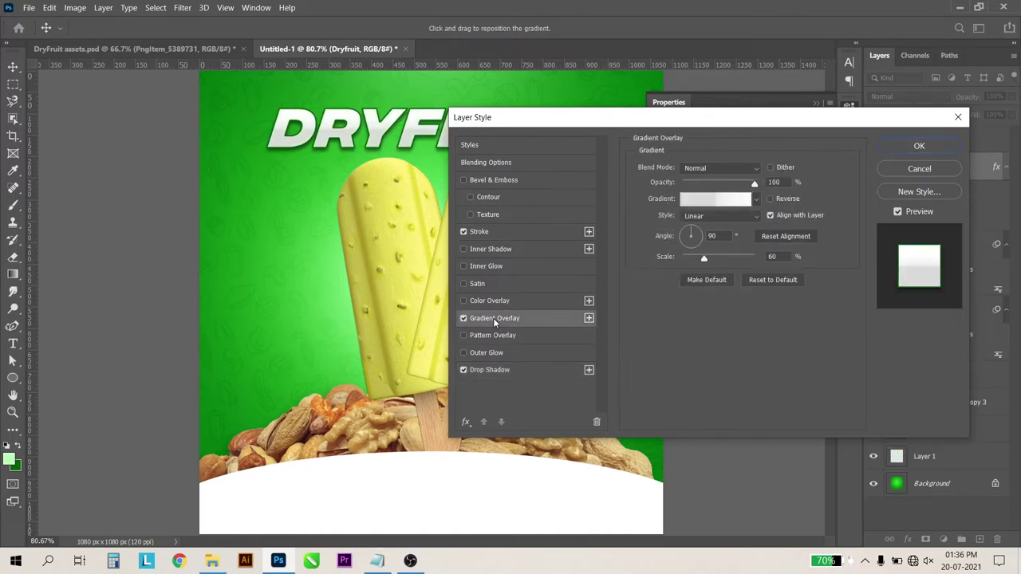
Edit the overlay gradient, keeping its left colour stop light grey
click(725, 206)
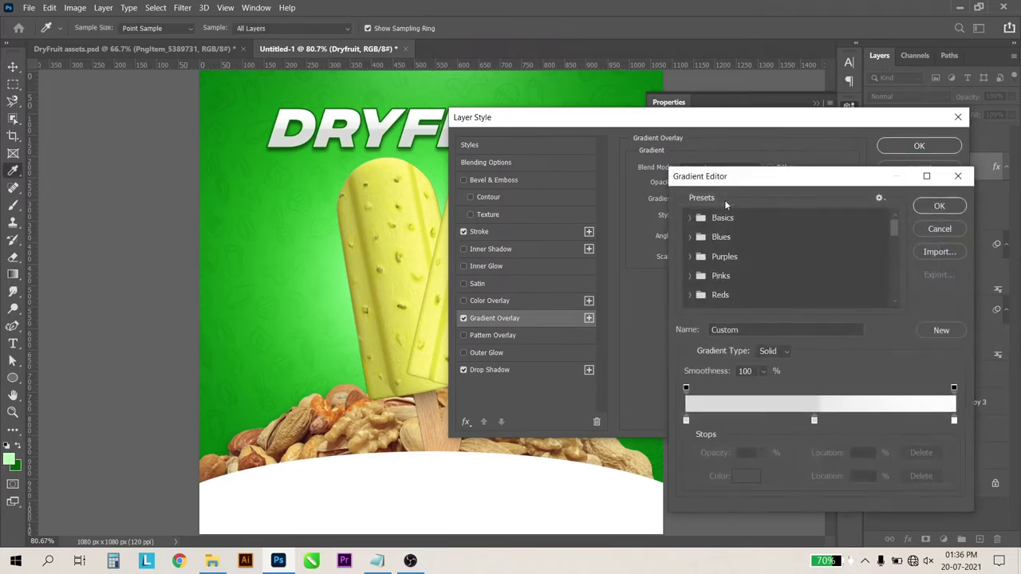
click(686, 420)
click(748, 479)
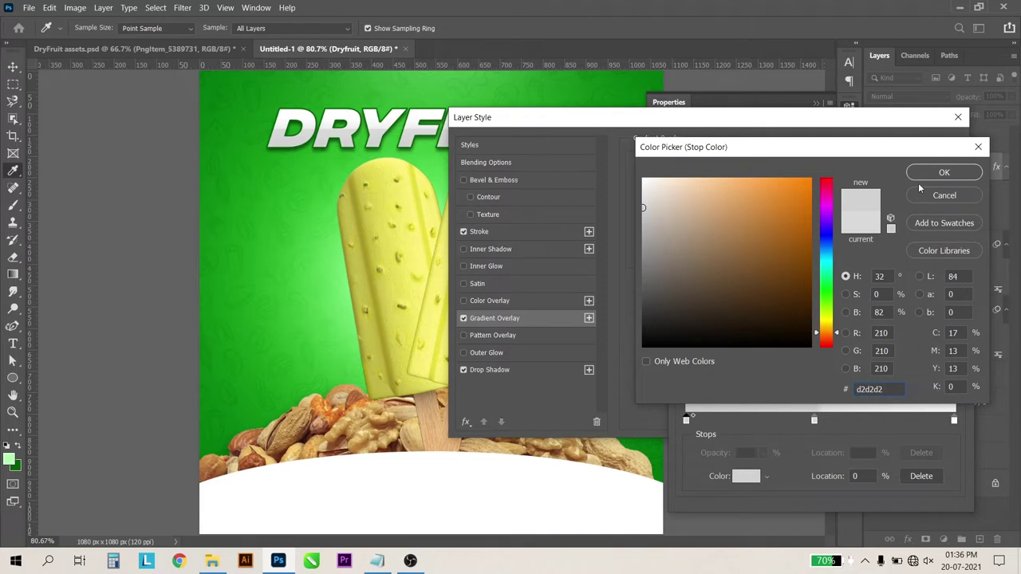
click(943, 173)
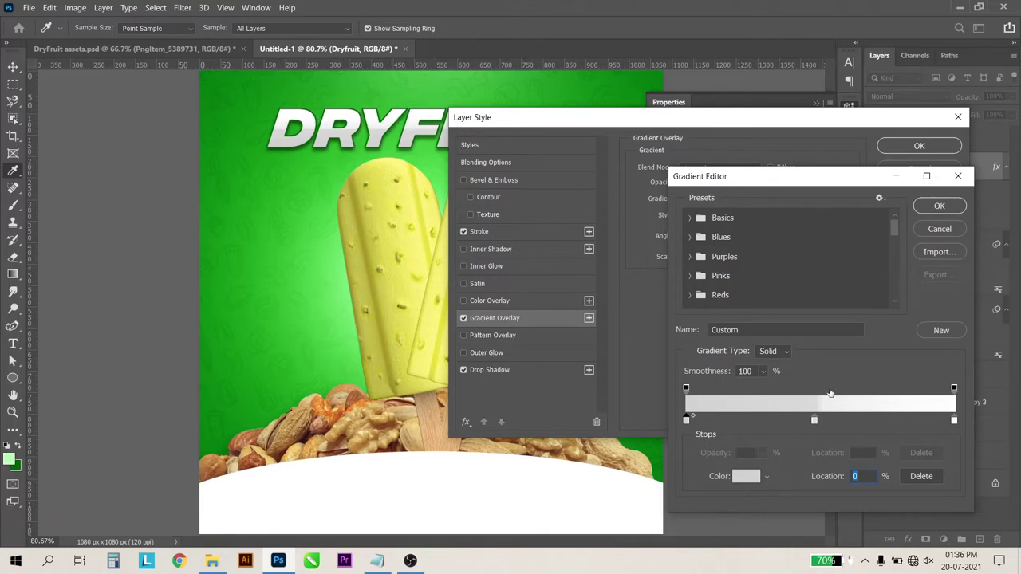
Adjust the right stop, shift the midpoint toward white, and apply the DRYFRUIT styles
click(955, 422)
text(5)
drag(859, 418, 915, 429)
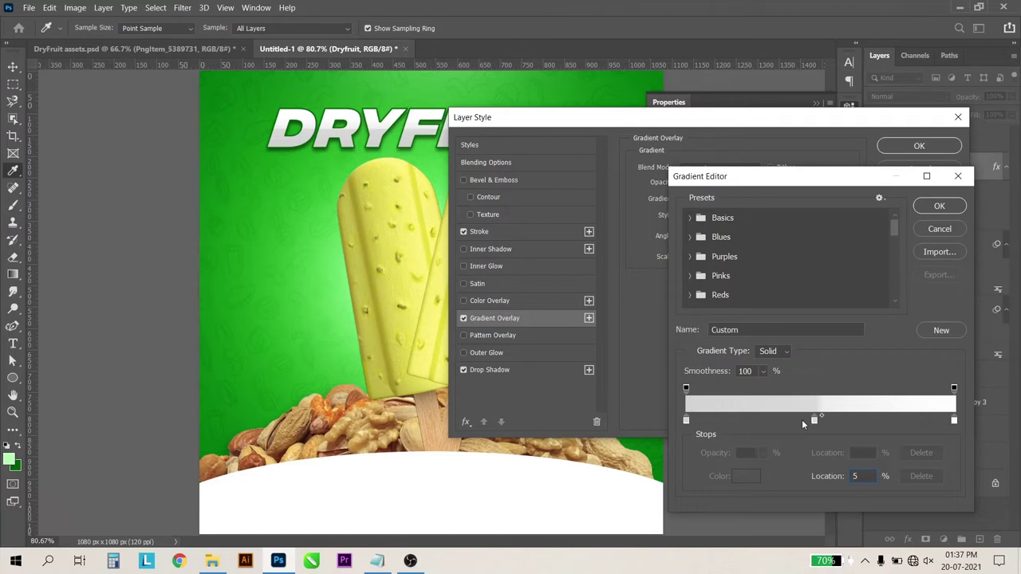
key(Return)
click(940, 206)
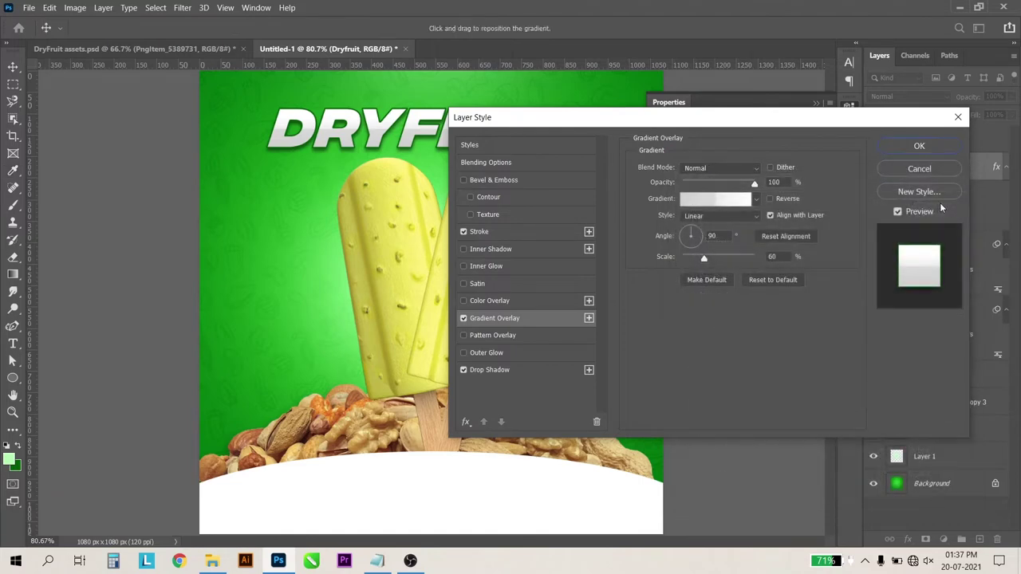
click(918, 146)
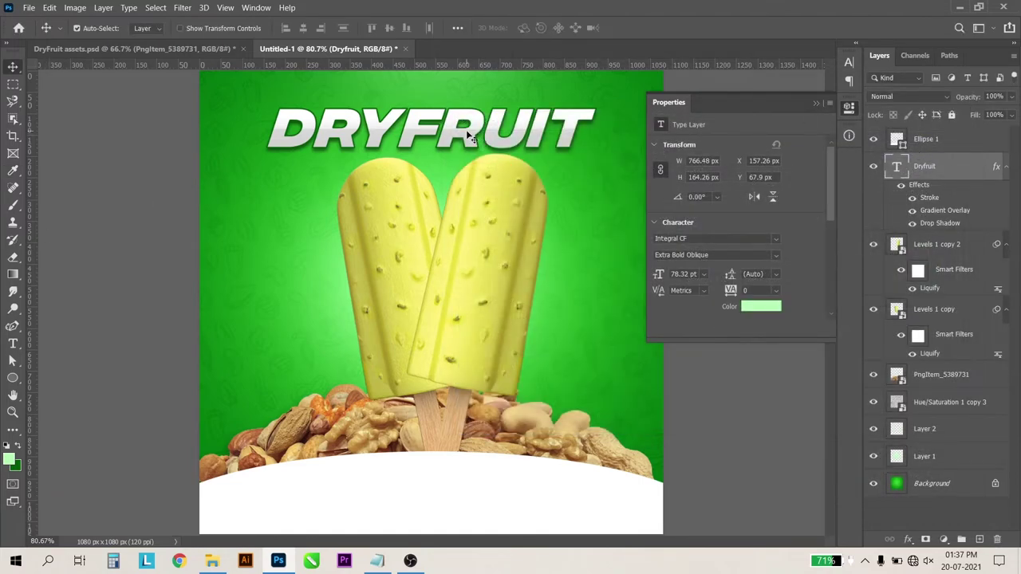
key(ctrl+t)
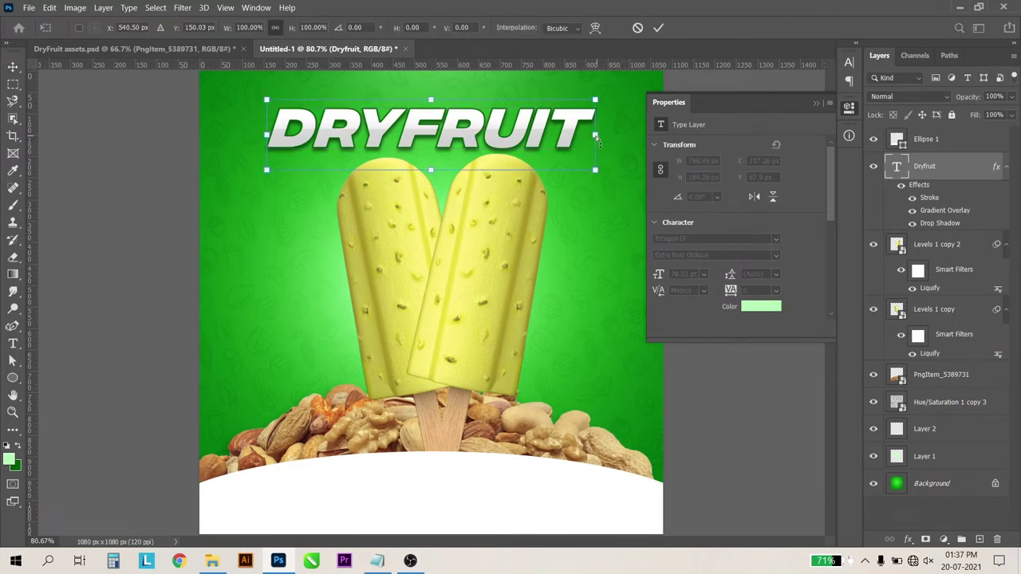
Skew DRYFRUIT about -6° to rise rightward, then nudge it down and right
right_click(520, 137)
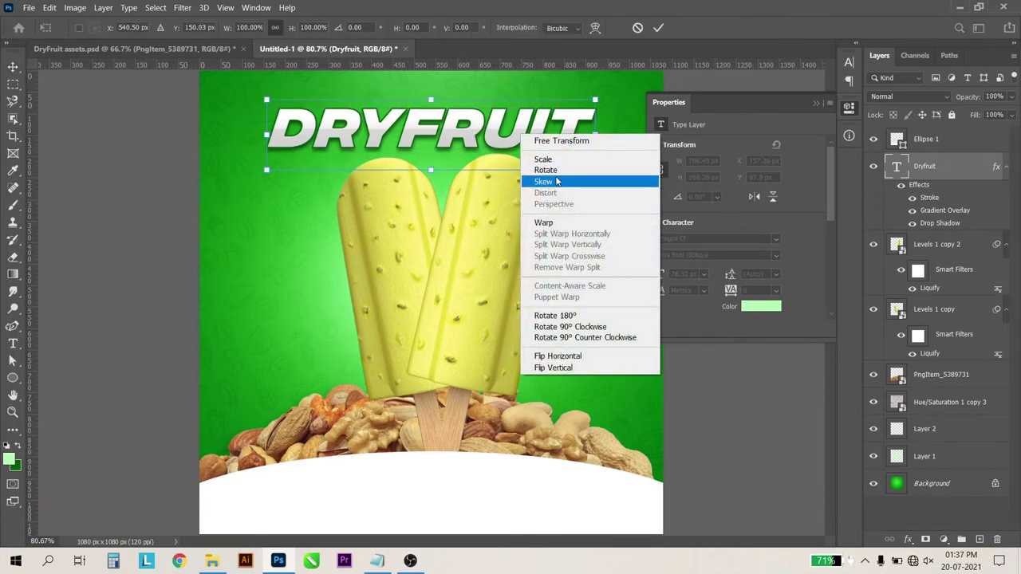
click(657, 175)
drag(603, 135, 603, 95)
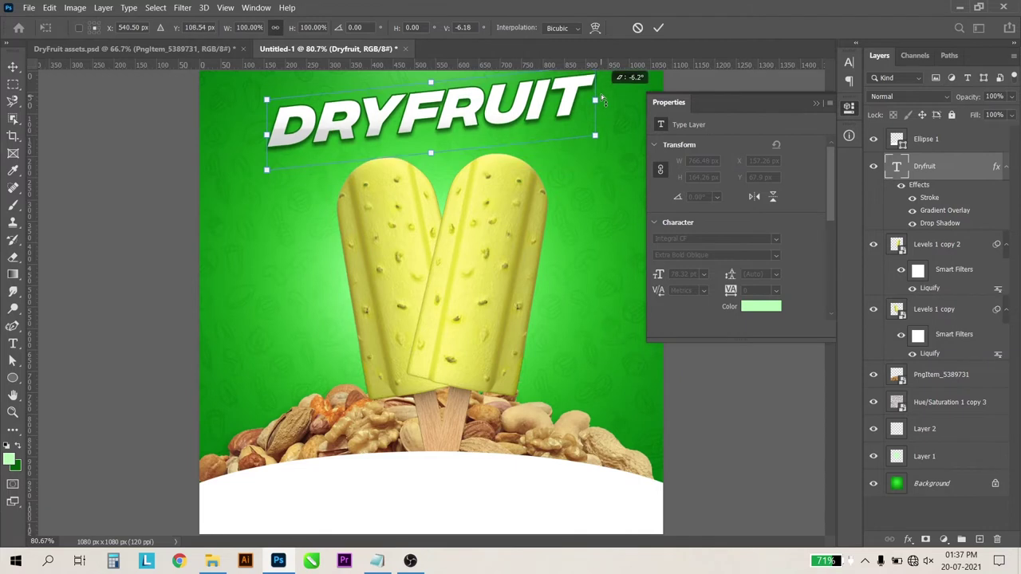
key(Return)
drag(558, 93, 568, 121)
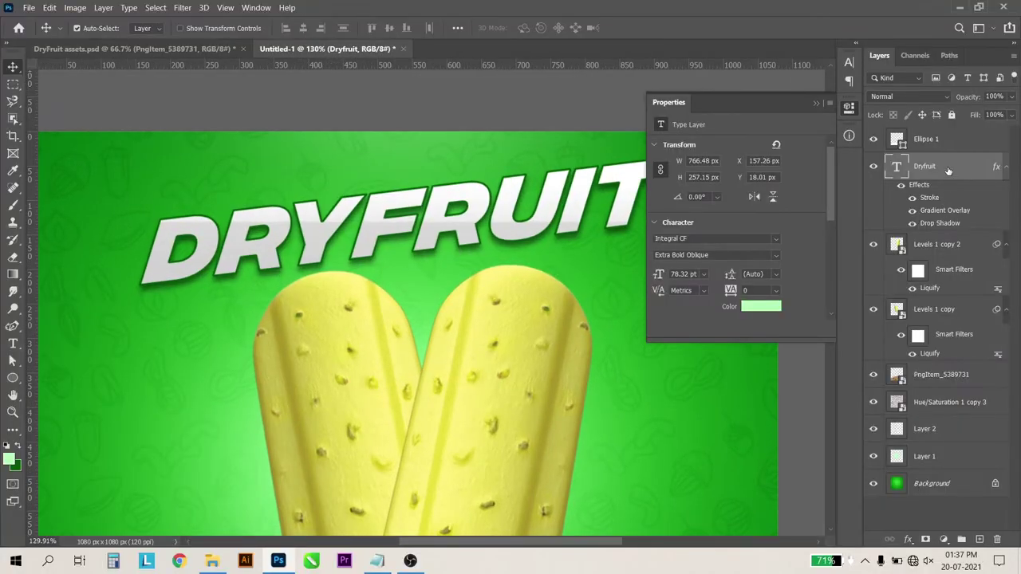
Set DRYFRUIT's Gradient Overlay angle to 97° and review the restyled headline
double_click(948, 168)
click(501, 317)
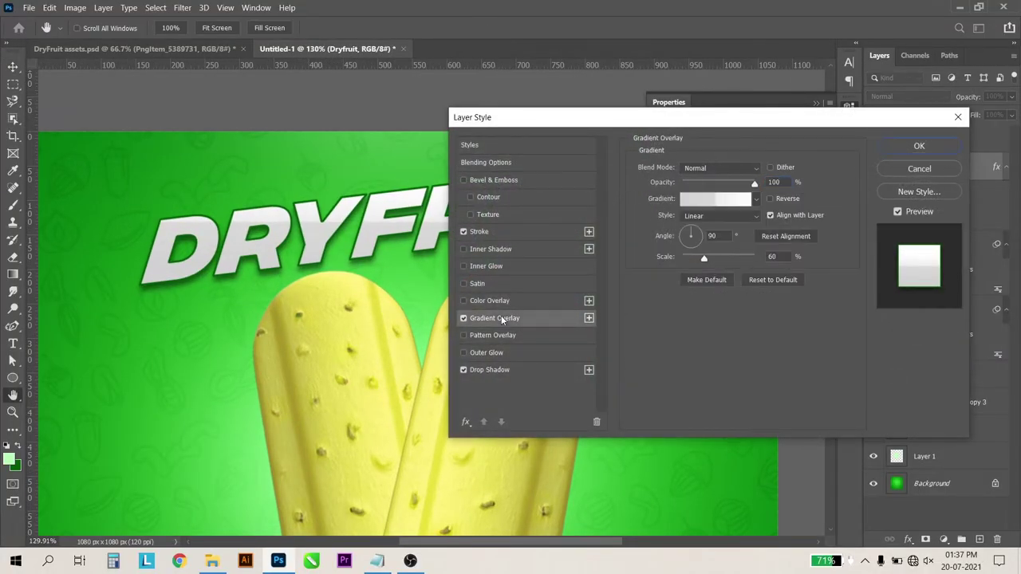
drag(693, 236, 688, 231)
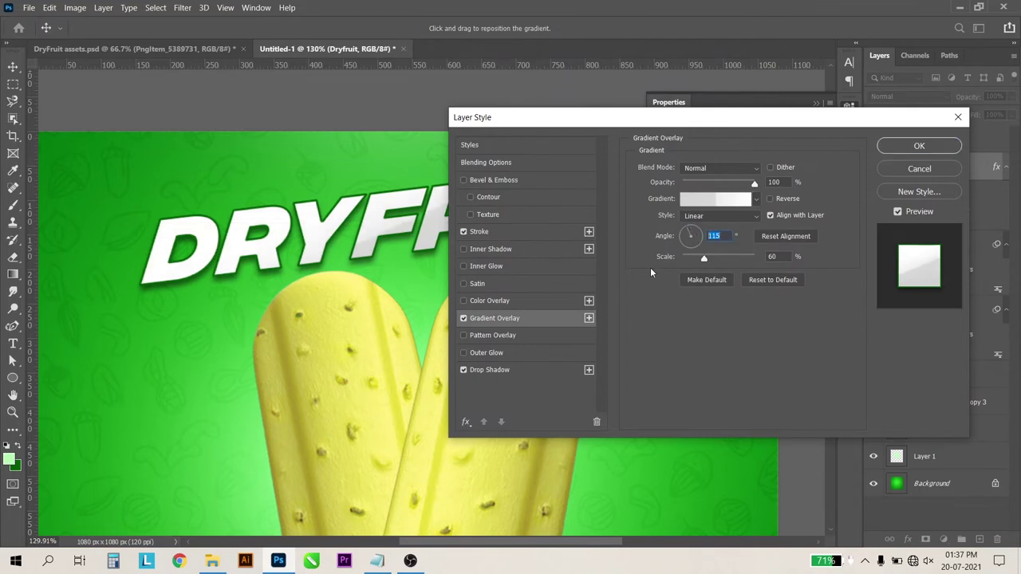
text(99)
key(Down)
key(Down)
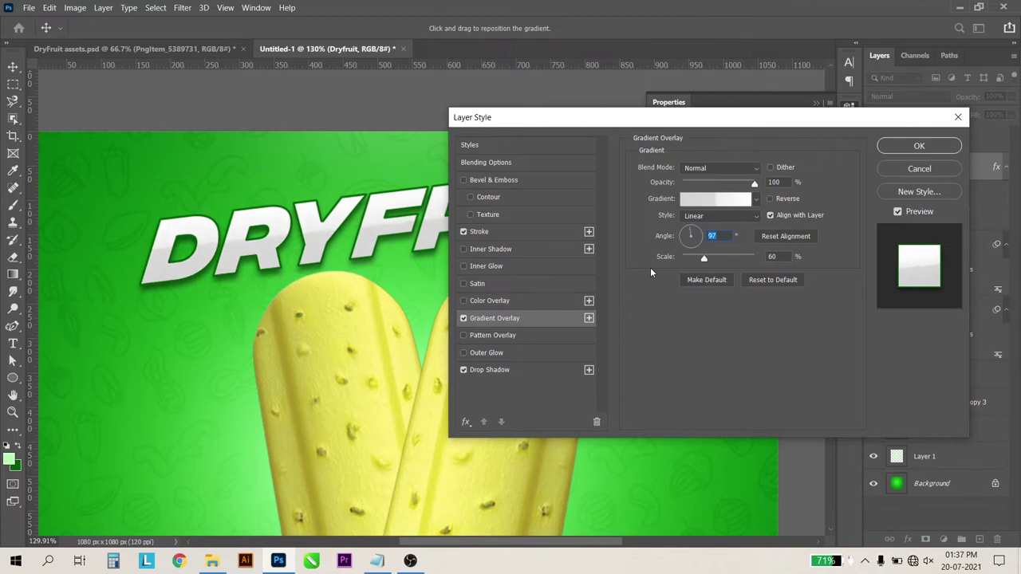
click(920, 147)
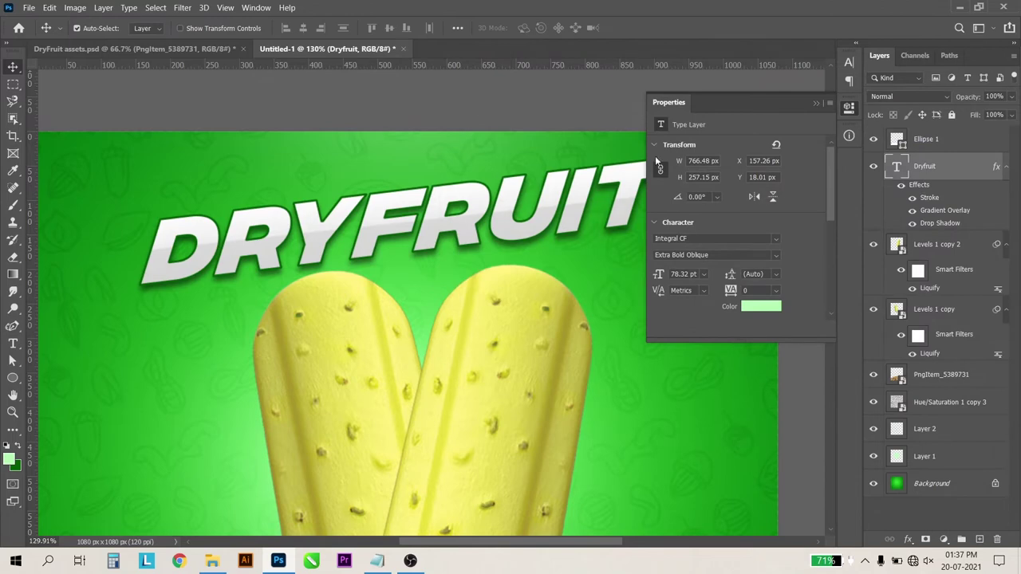
scroll(385, 303, down, 2)
scroll(319, 251, up, 2)
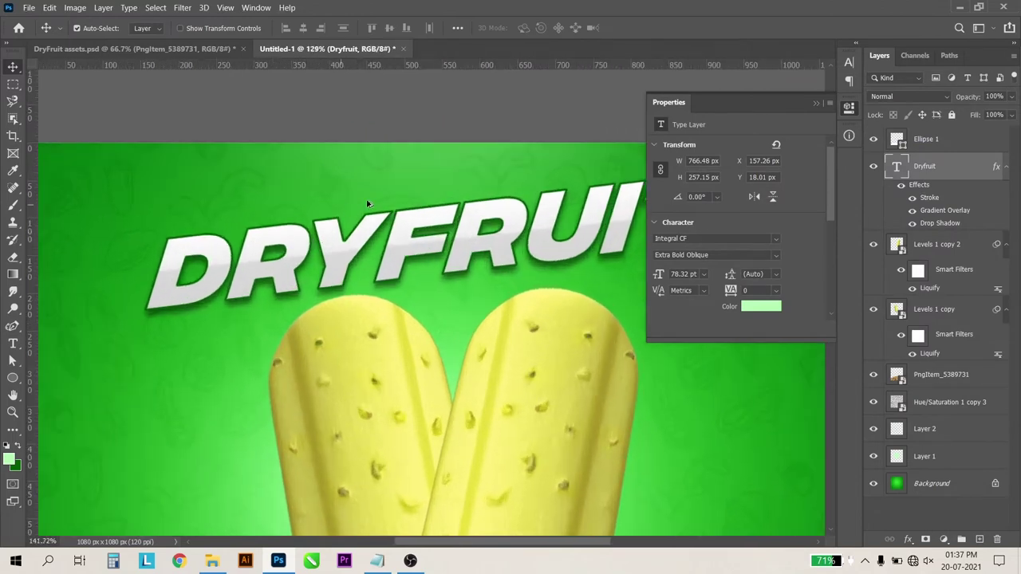
scroll(492, 265, up, 2)
scroll(493, 265, up, 1)
scroll(429, 303, down, 4)
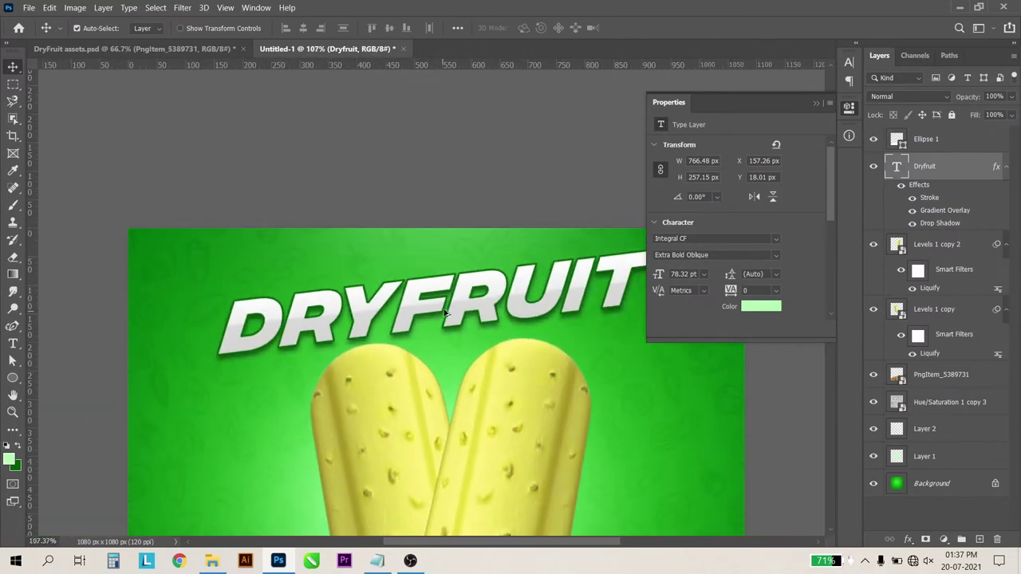
scroll(501, 312, up, 2)
scroll(491, 317, up, 1)
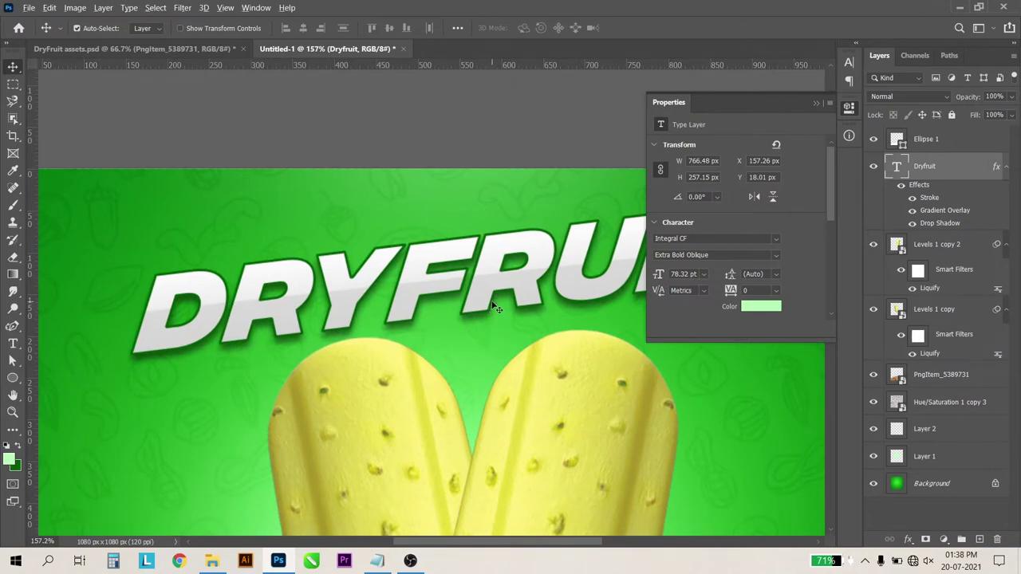
scroll(494, 307, down, 3)
scroll(505, 292, down, 2)
key(alt+Tab)
Paste the word 'Special' from the notes as new text in Christmas Halcyon font
drag(368, 225, 364, 226)
key(alt+Tab)
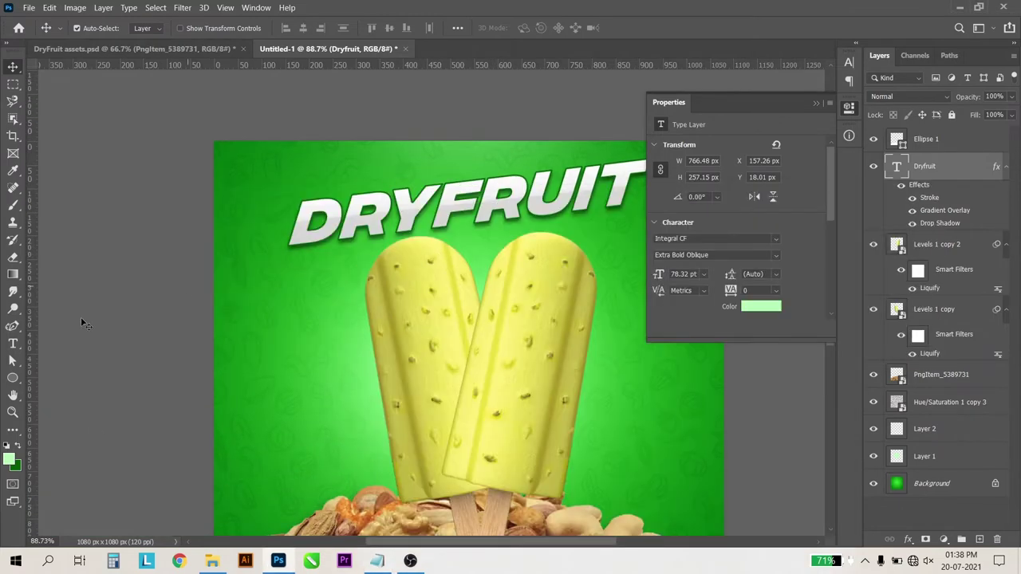
key(t)
click(292, 318)
key(ctrl+v)
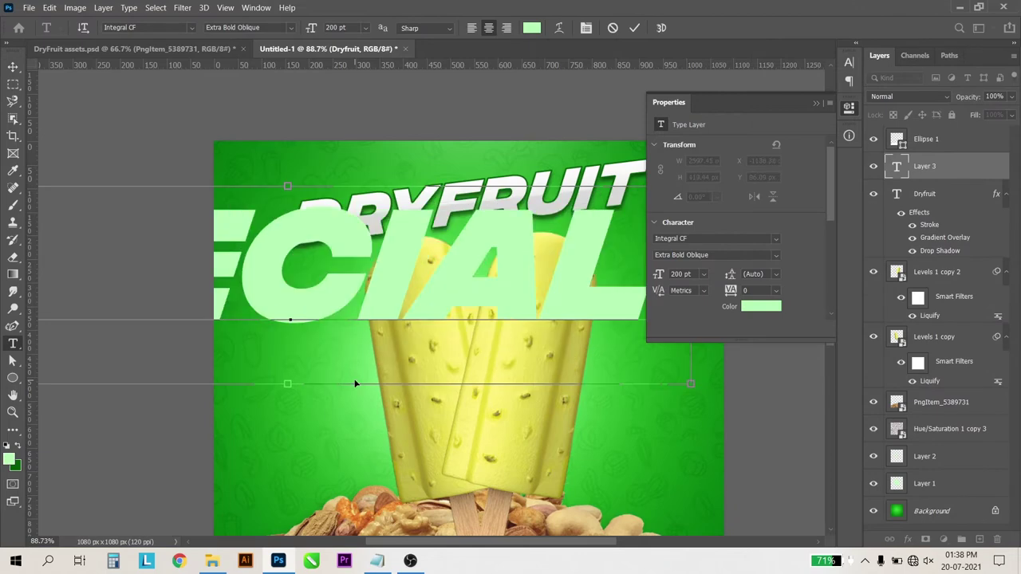
click(140, 27)
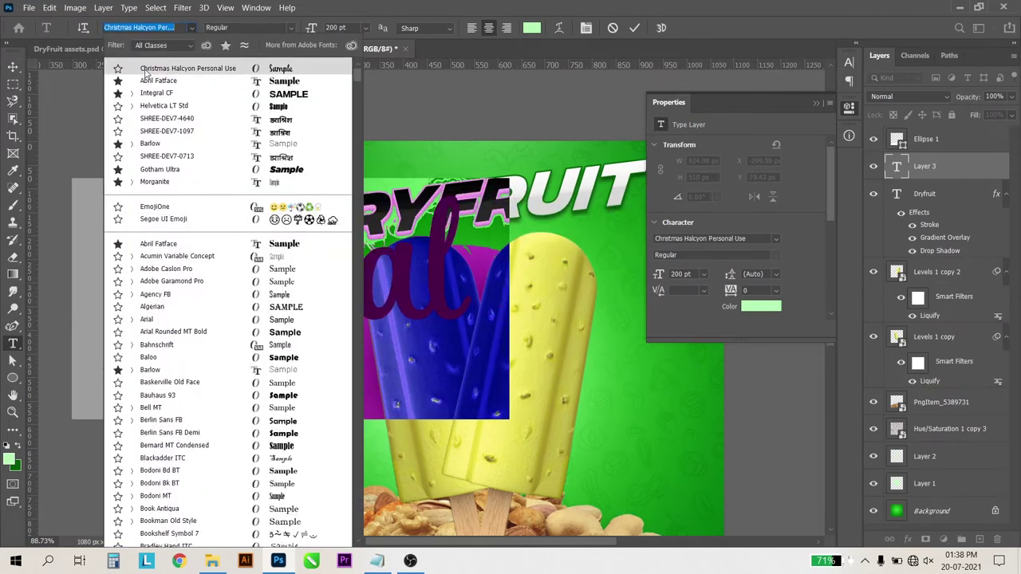
click(142, 68)
key(ctrl+Return)
Shrink 'Special', place it above DRYFRUIT, and tilt it about -5.3°
key(ctrl+t)
mouse_move(502, 176)
mouse_down()
mouse_move(223, 287)
mouse_move(183, 353)
mouse_up()
drag(125, 387, 363, 191)
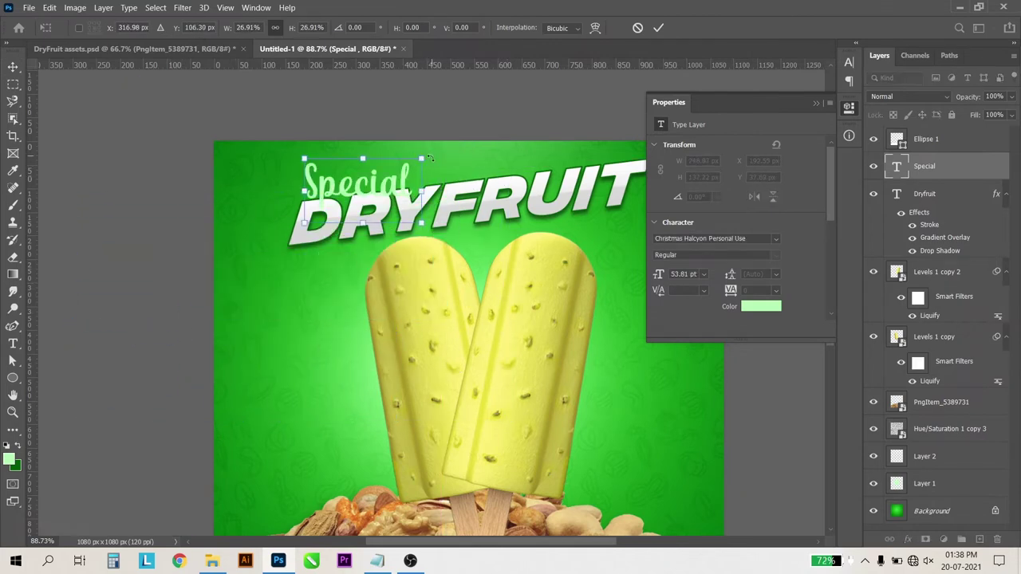
mouse_move(431, 156)
mouse_down()
mouse_move(372, 182)
mouse_move(396, 186)
mouse_up()
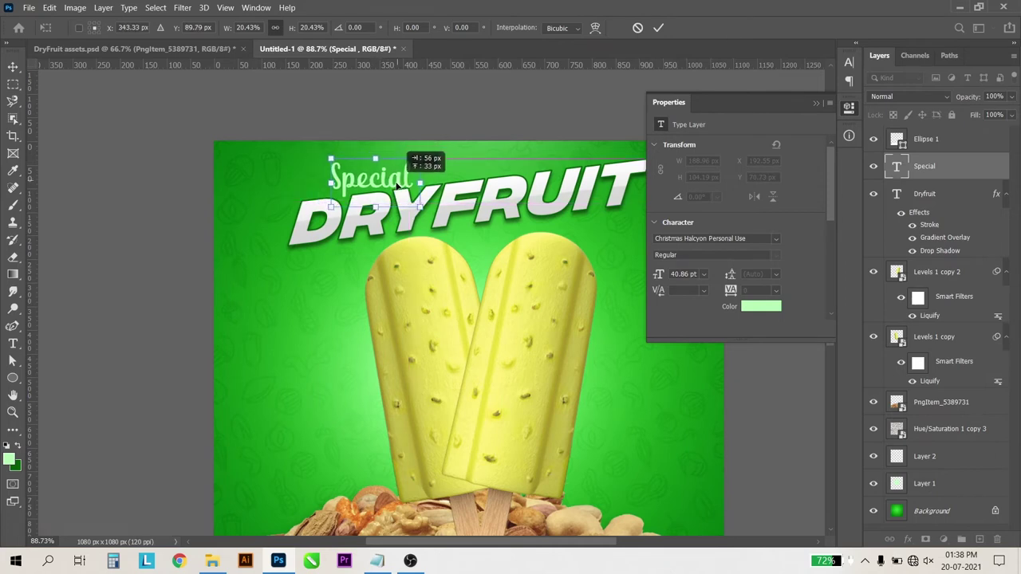
drag(431, 158, 432, 152)
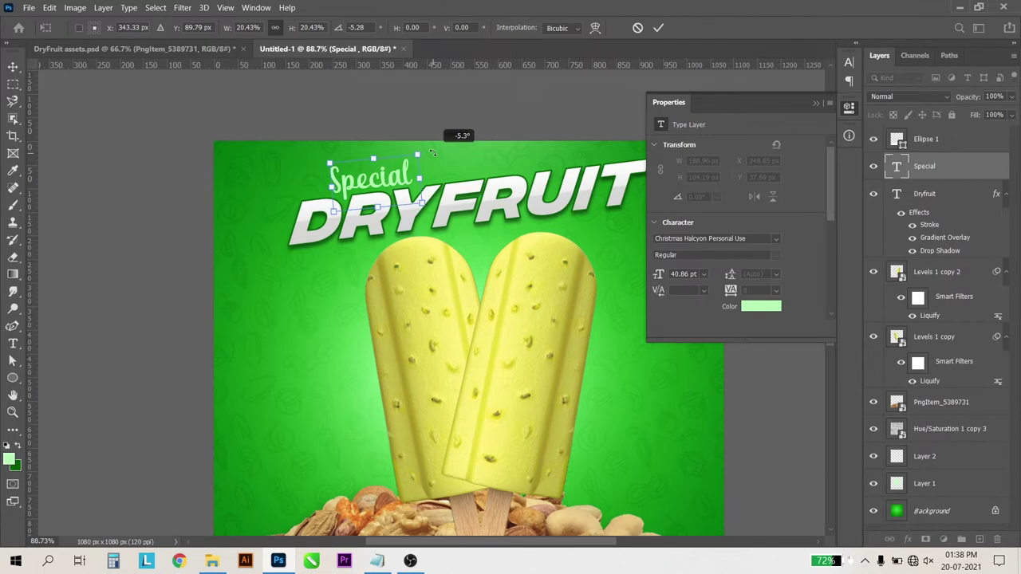
key(Return)
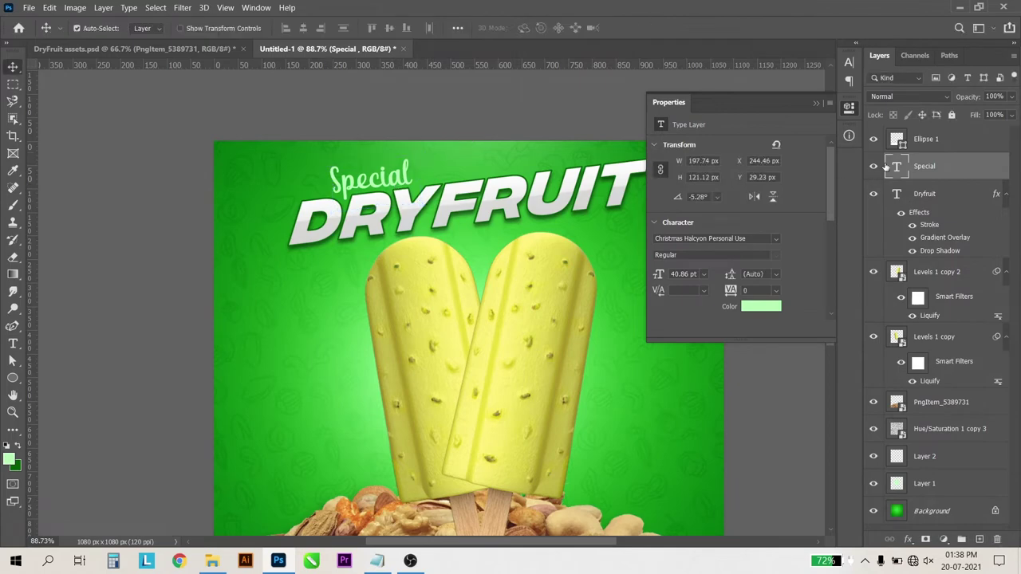
Set the 'Special' text colour to white (ffffff)
double_click(902, 166)
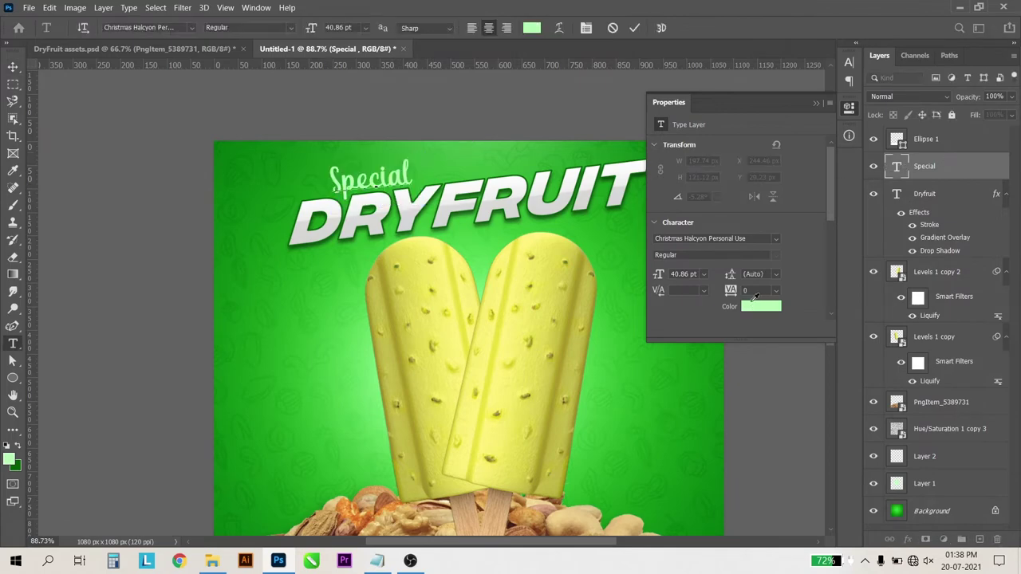
click(761, 306)
text(ffffff)
click(943, 173)
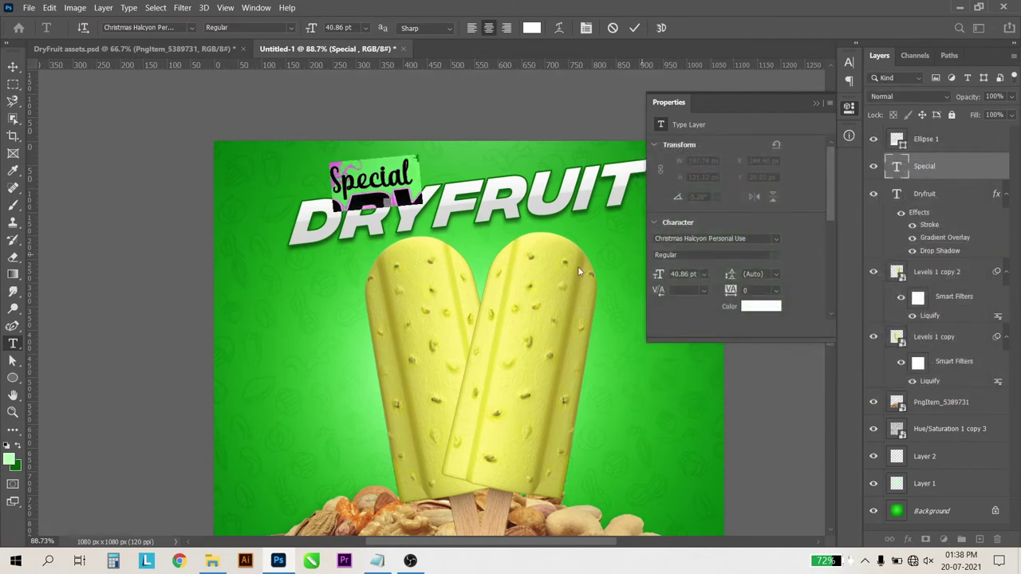
click(13, 66)
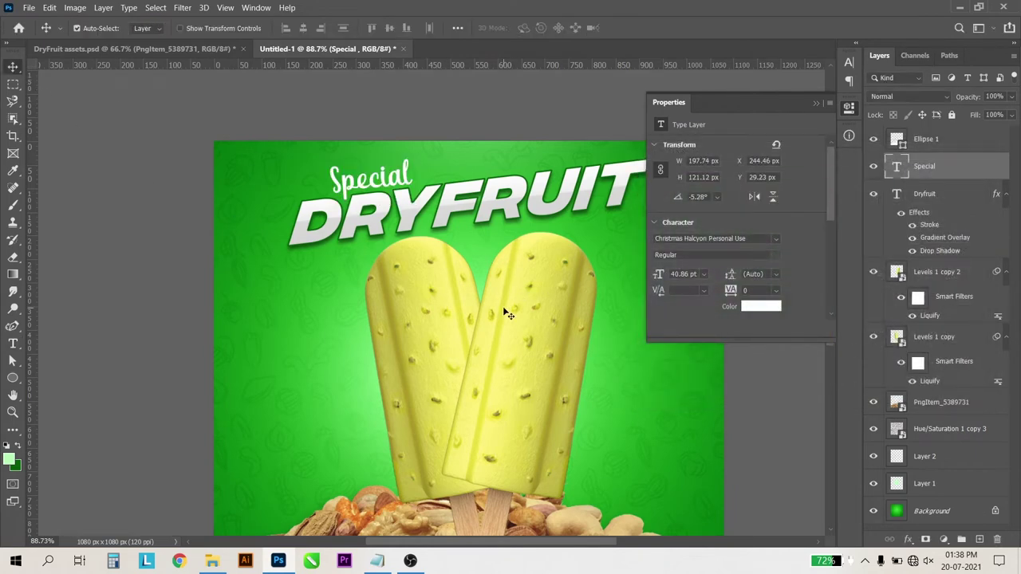
key(ctrl+minus)
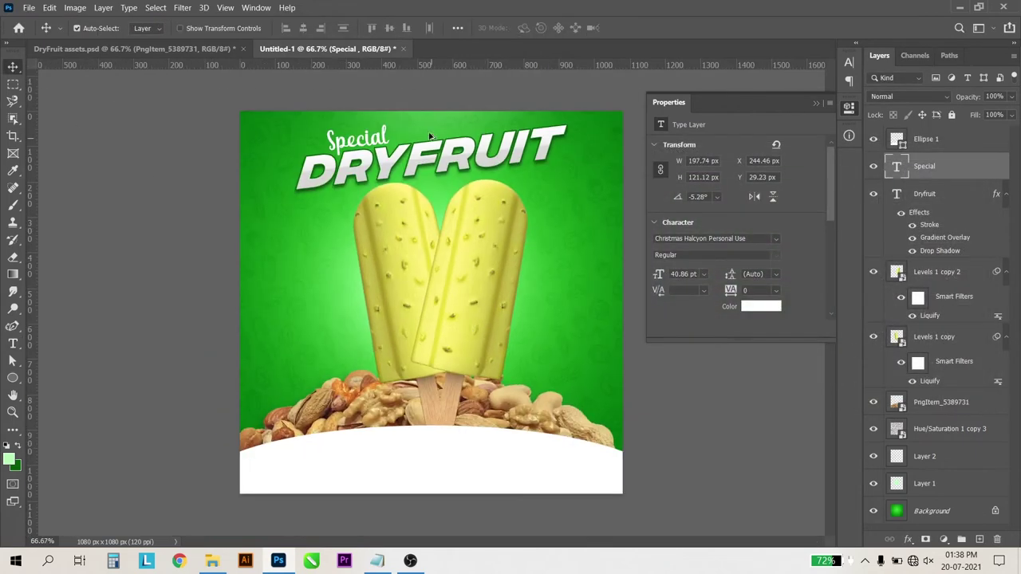
Duplicate the DRYFRUIT text layer and place the copy just below it
scroll(429, 138, up, 3)
click(429, 137)
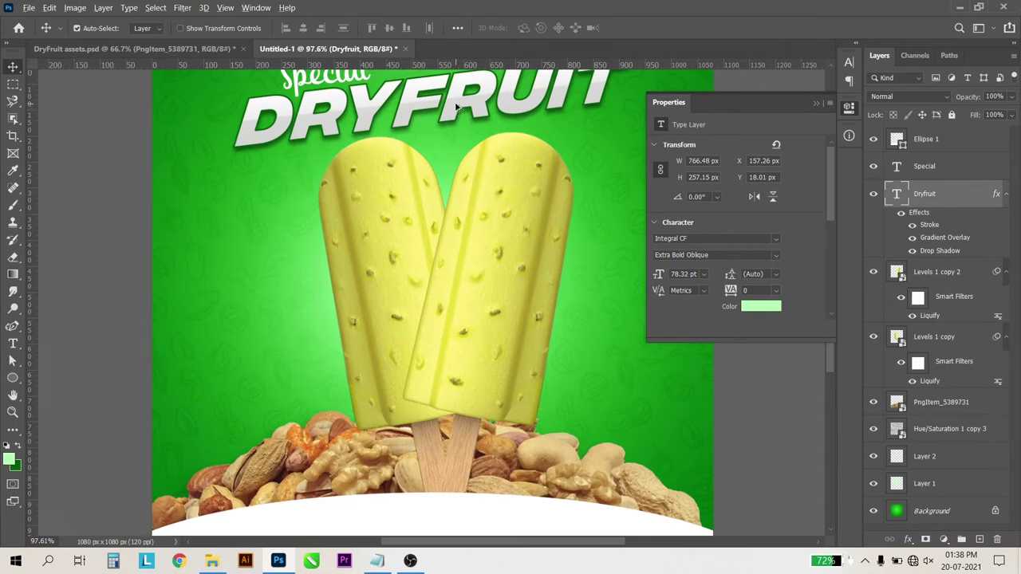
drag(457, 104, 462, 175)
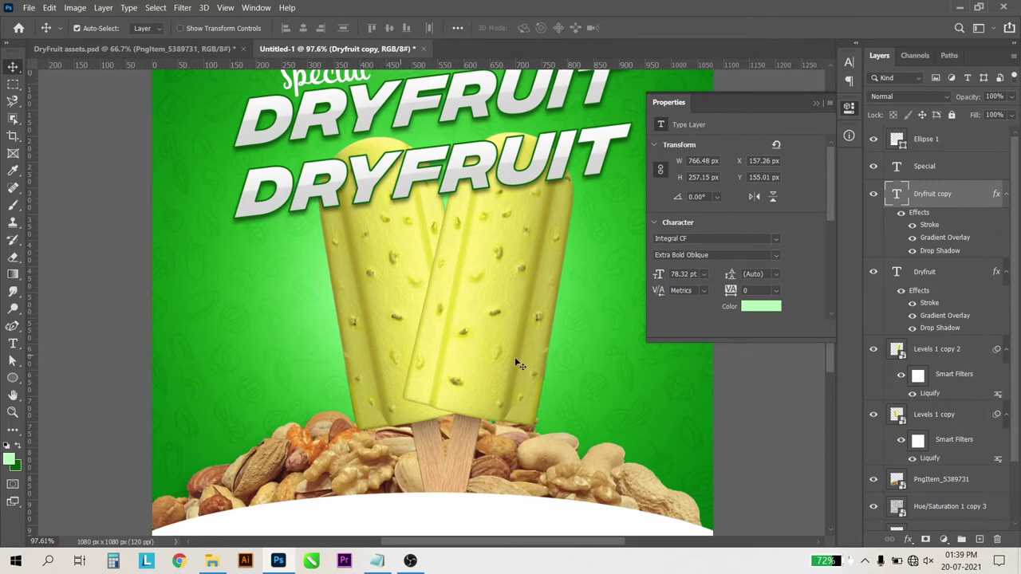
key(Delete)
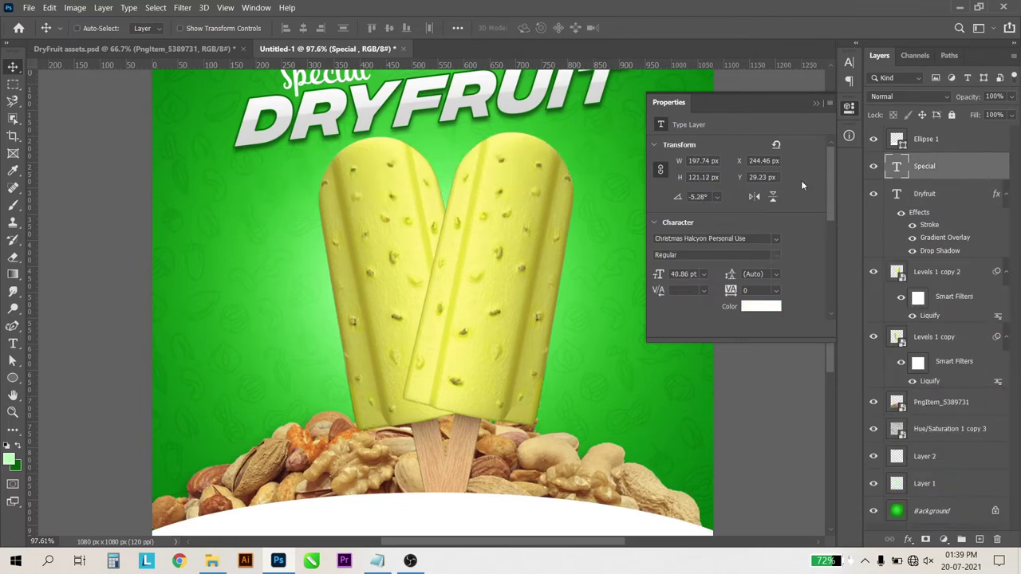
key(ctrl)
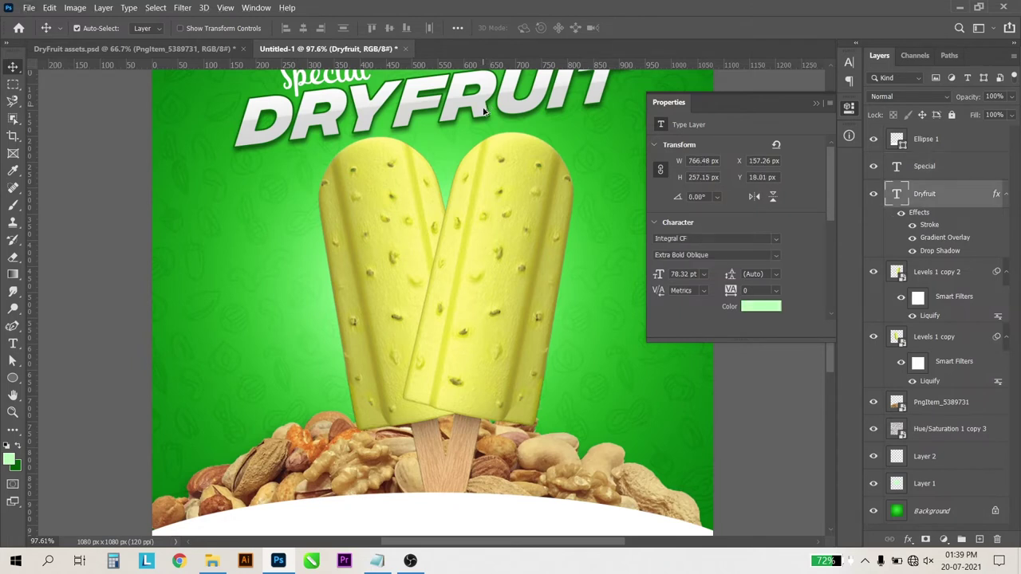
drag(478, 102, 479, 182)
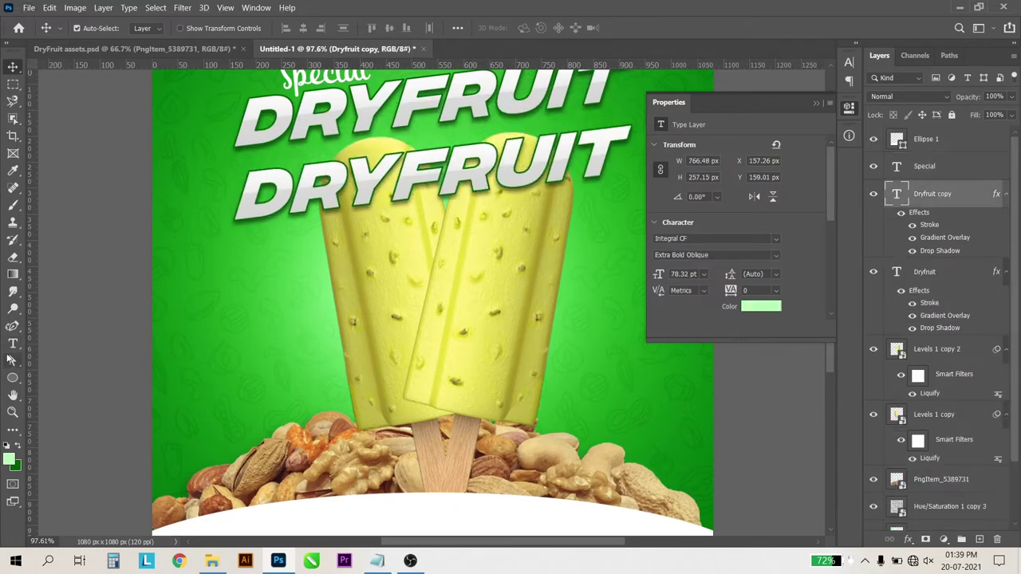
Retype the duplicated headline as 'KULFI'
click(13, 344)
double_click(447, 185)
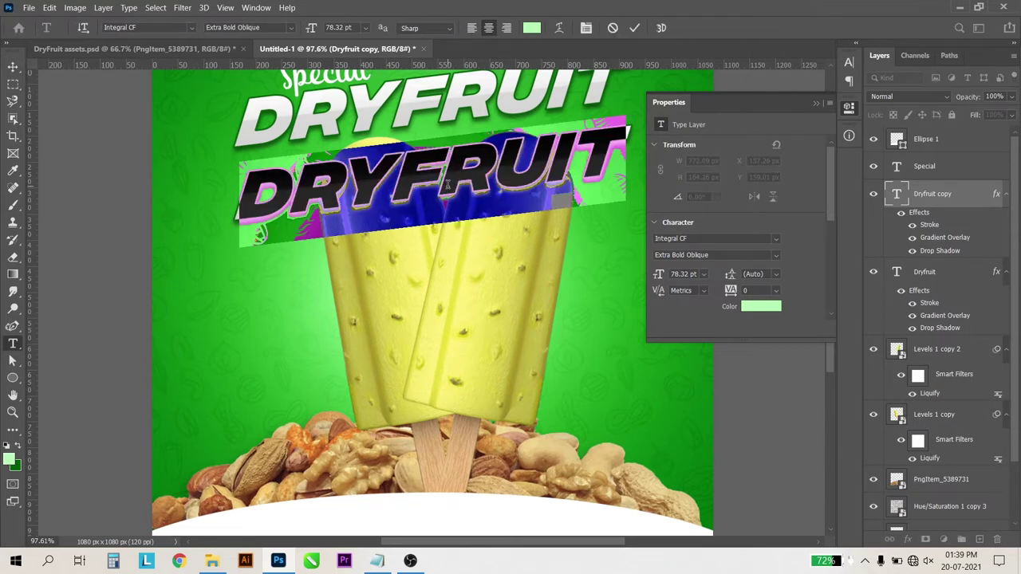
text(KULF)
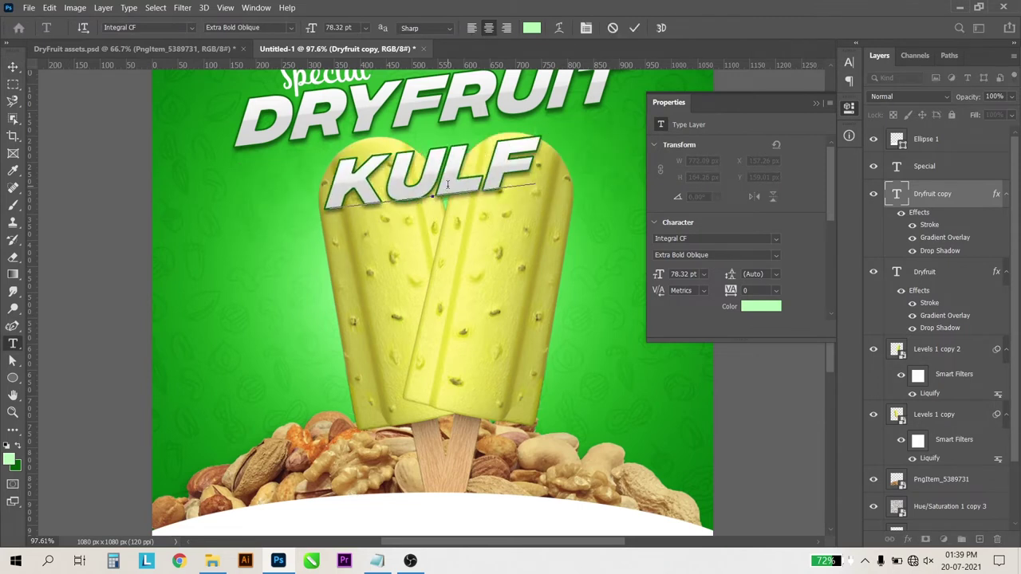
text(I)
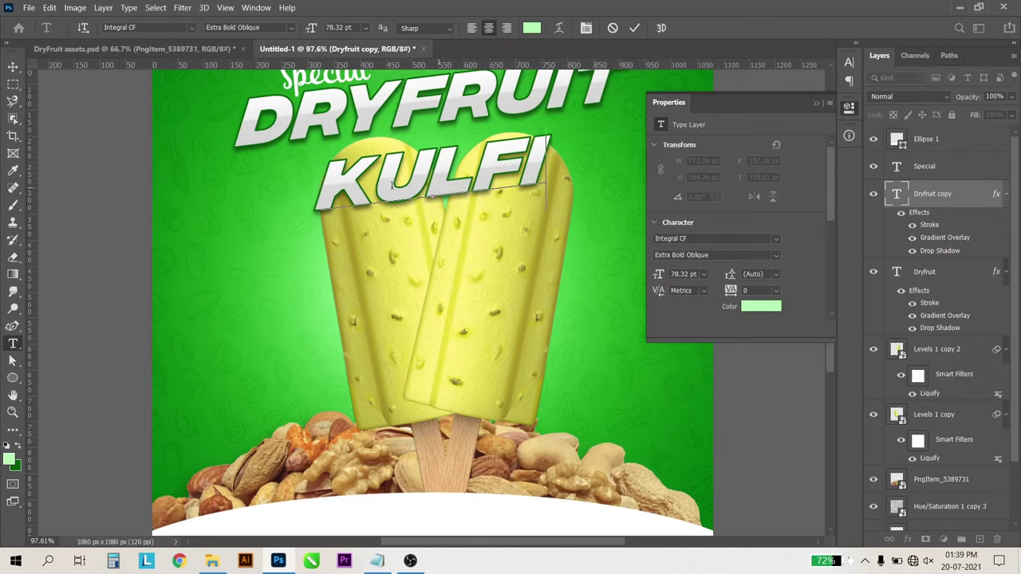
click(919, 216)
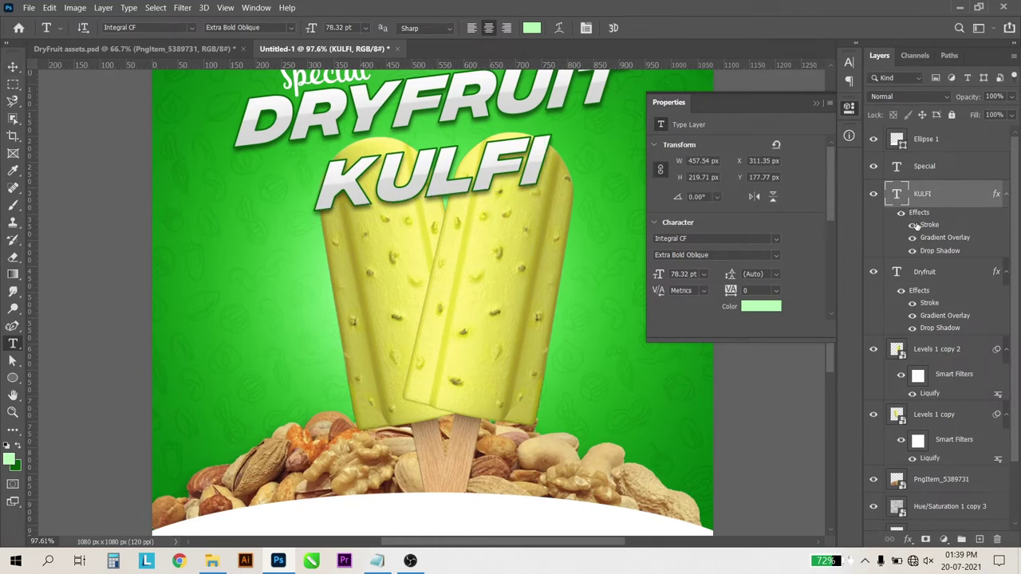
double_click(929, 227)
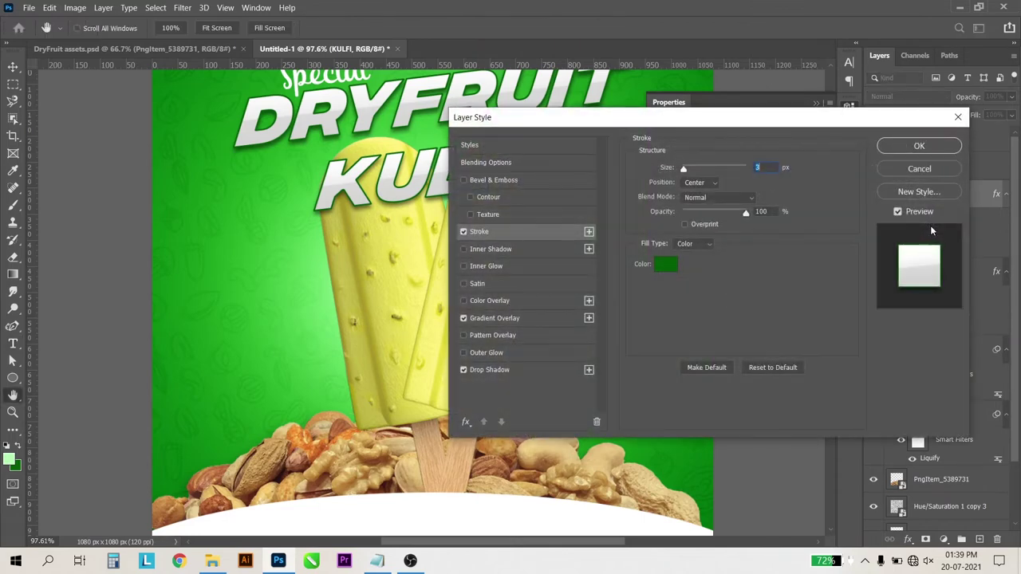
Give KULFI a white (ffffff) stroke, remove its gradient overlay, and set fill to 0%
click(667, 264)
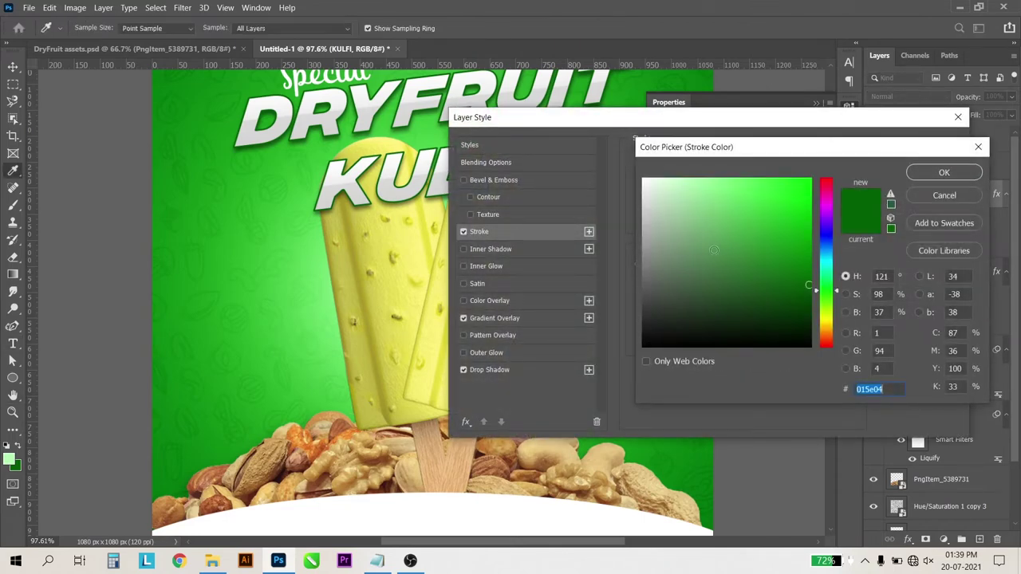
text(ffffff)
key(Return)
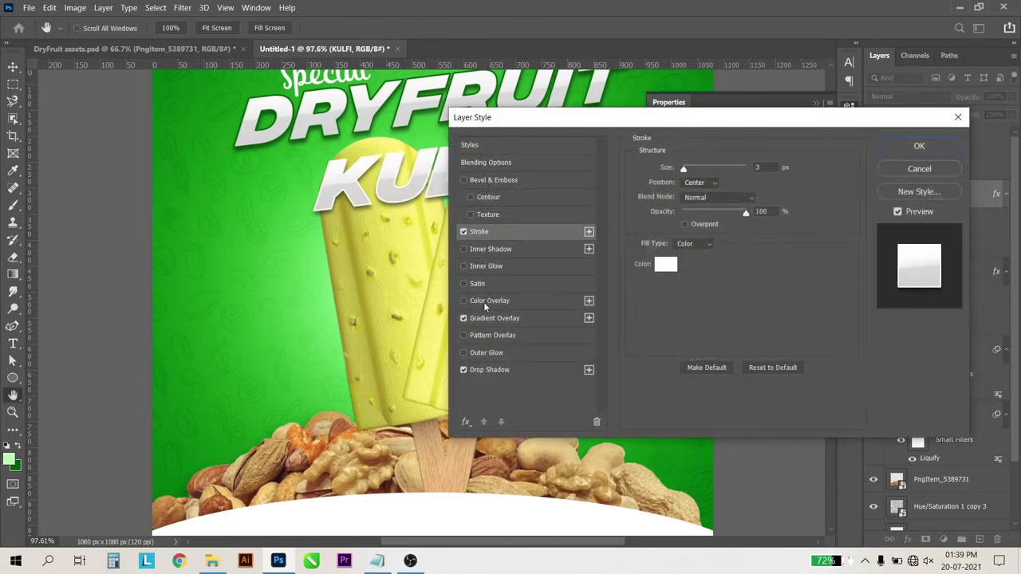
click(471, 317)
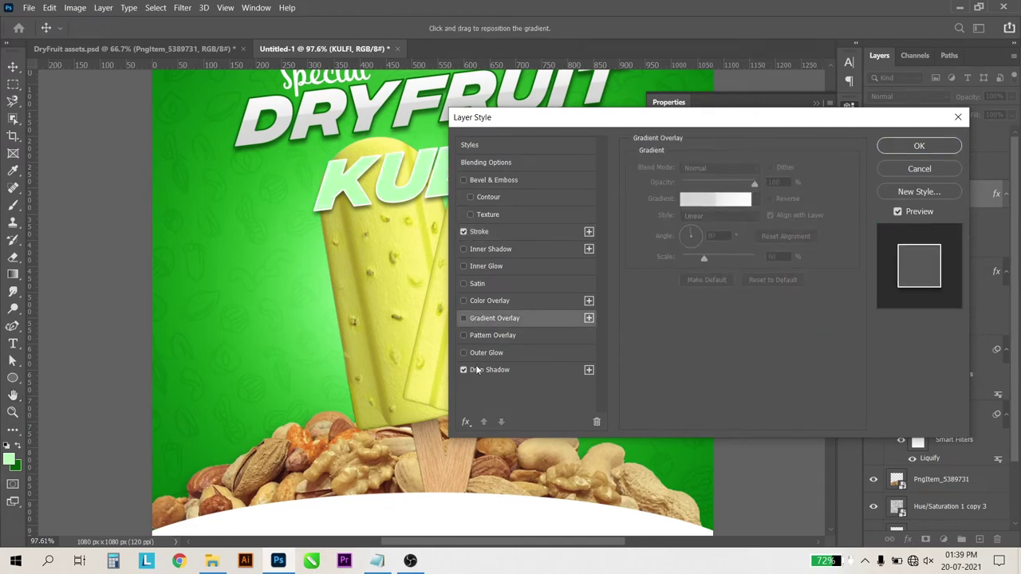
click(918, 146)
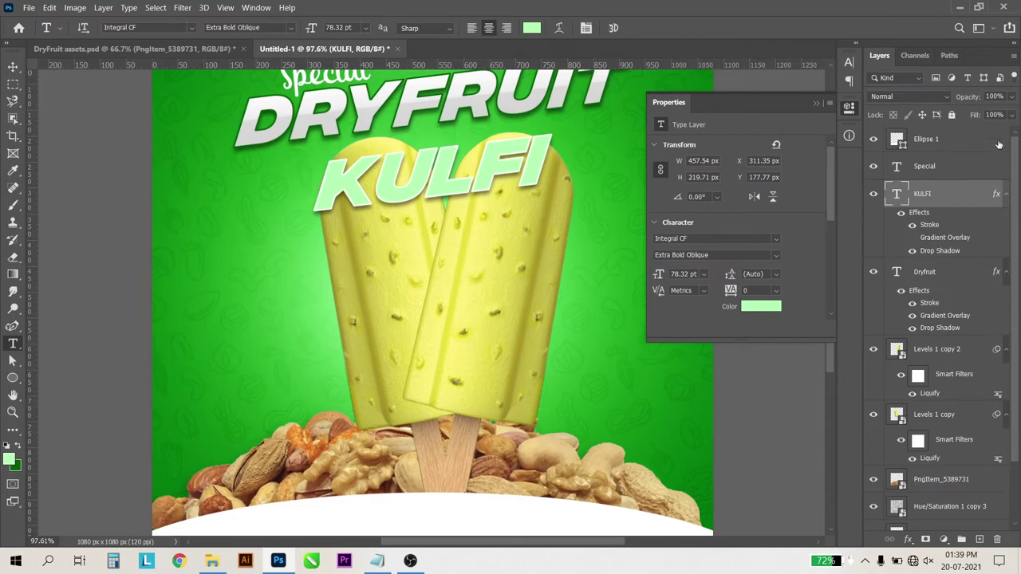
drag(975, 115, 858, 126)
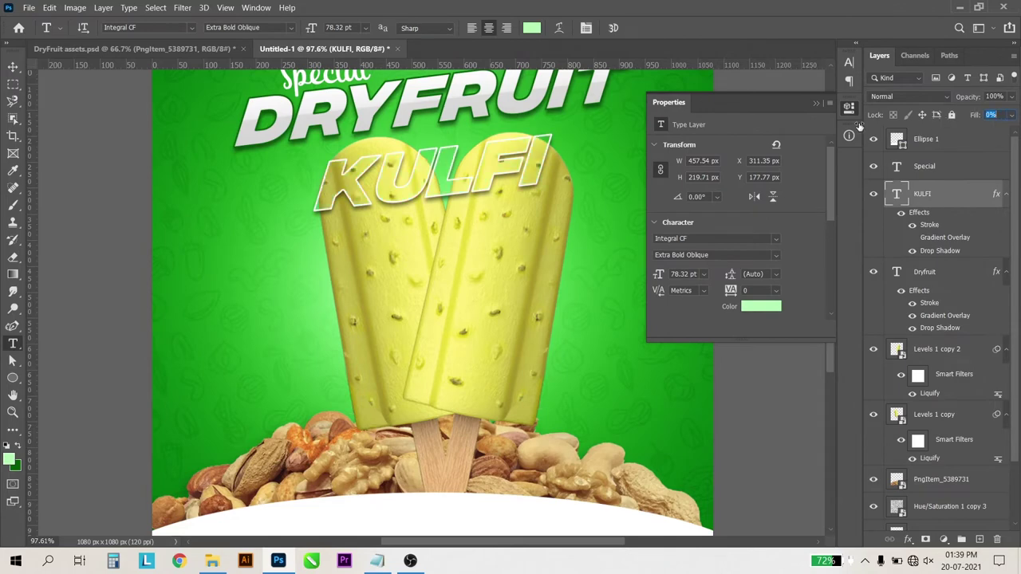
key(ctrl+0)
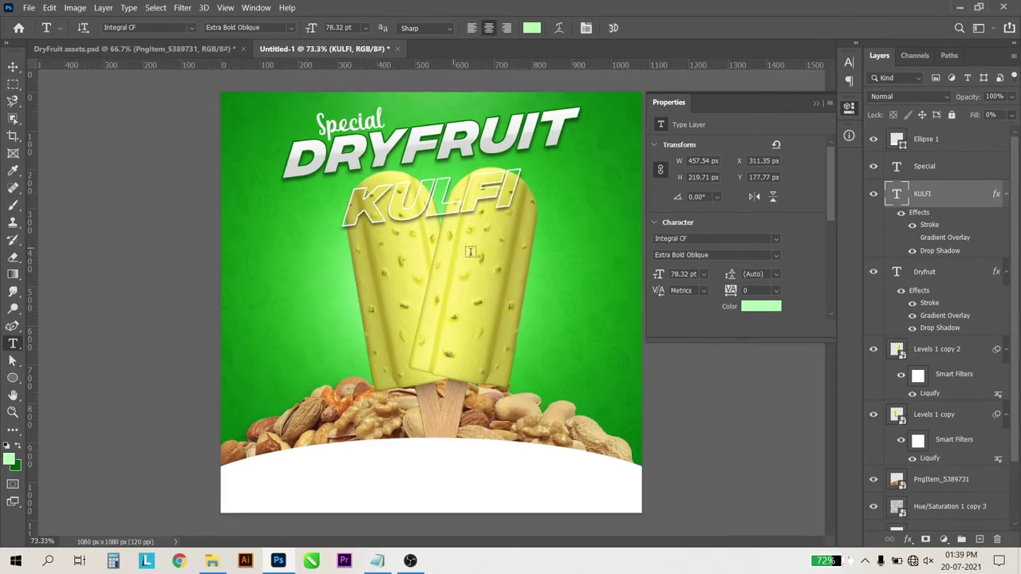
key(ctrl+t)
Scale the KULFI text up to about 196% and reposition it
drag(519, 247, 574, 271)
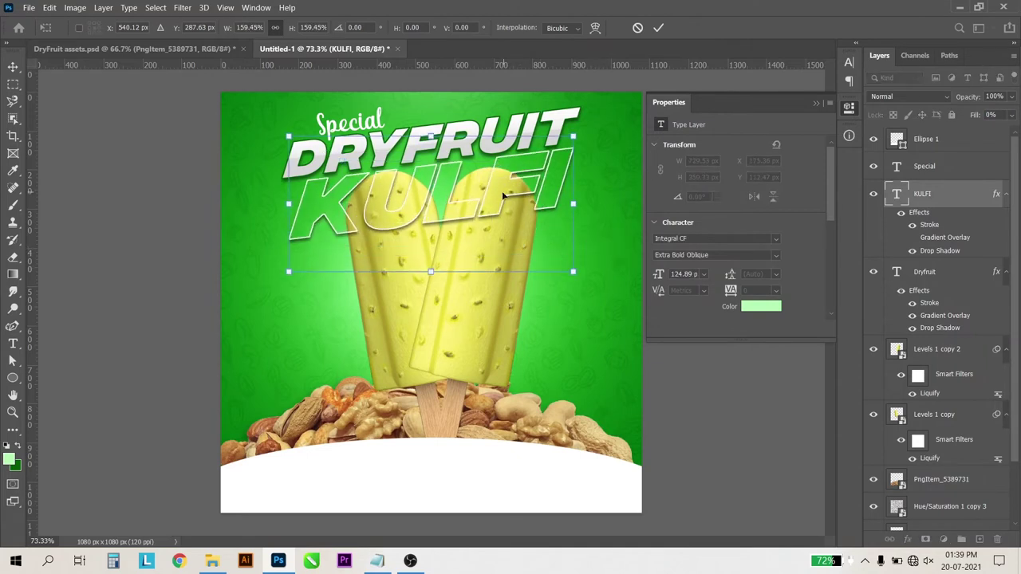
drag(504, 188, 503, 215)
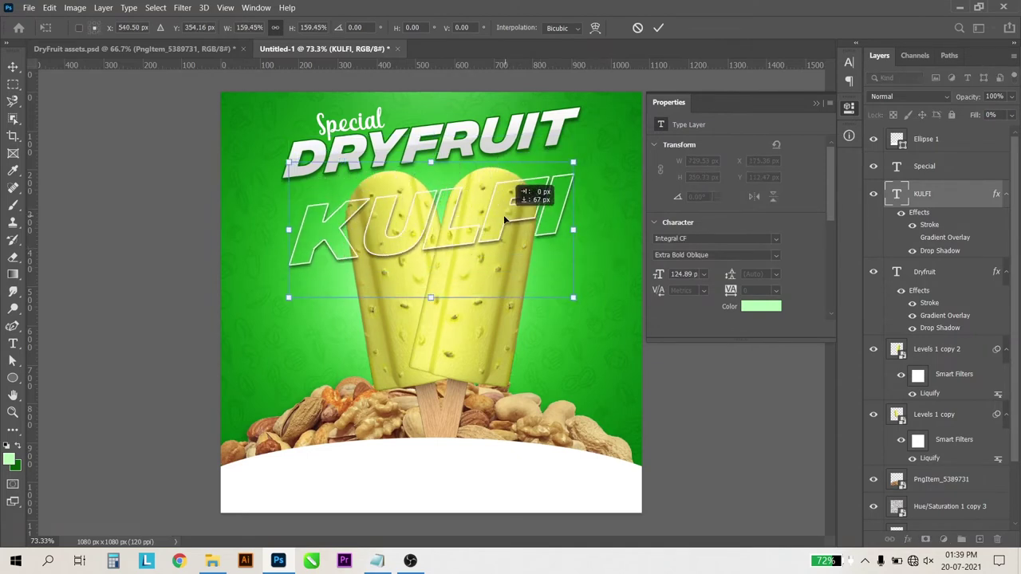
drag(503, 215, 499, 209)
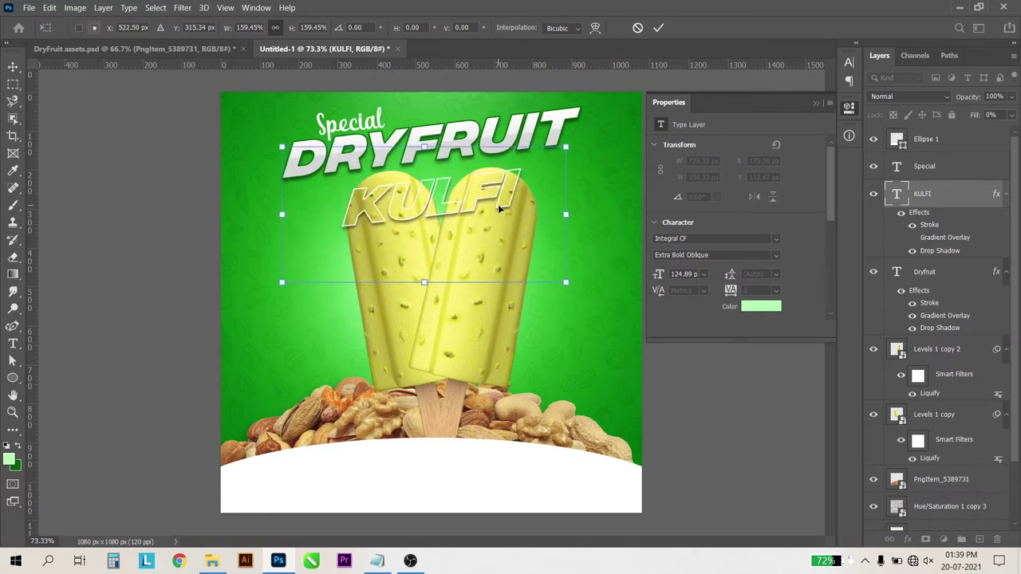
drag(565, 282, 601, 299)
key(Return)
Move the KULFI layer below Levels 1 copy so the popsicles cover it
drag(933, 193, 931, 452)
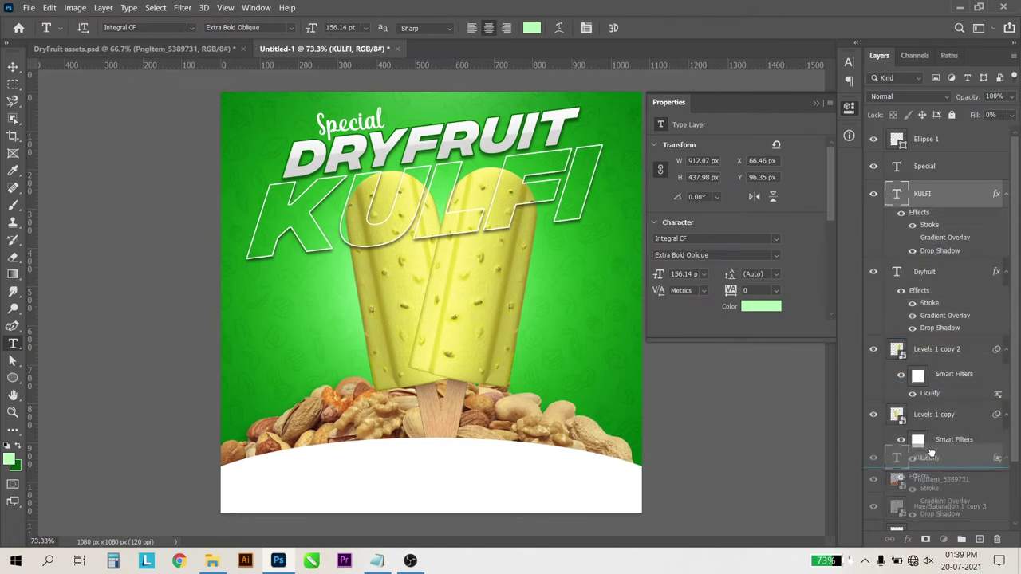
drag(931, 452, 931, 456)
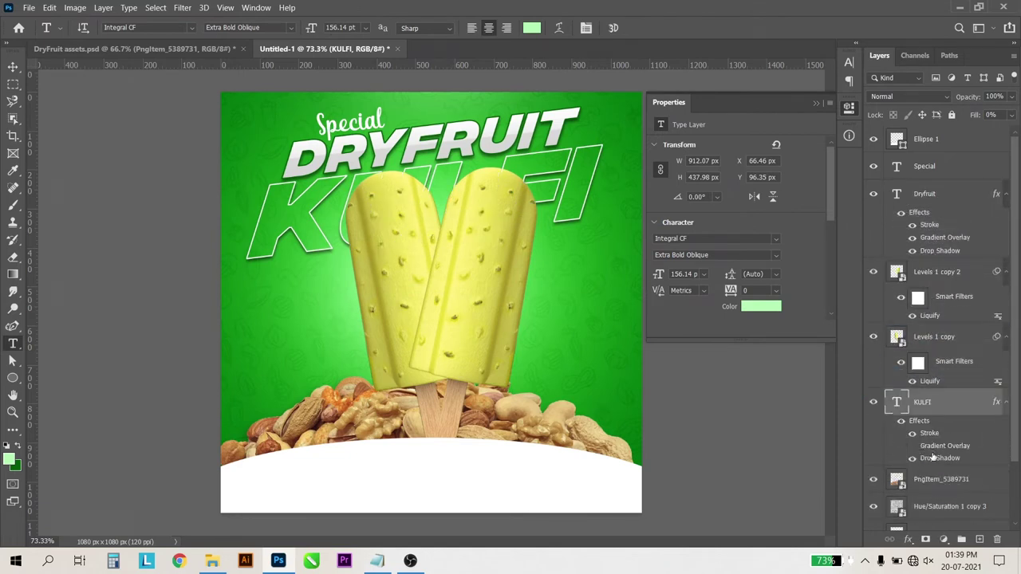
click(12, 67)
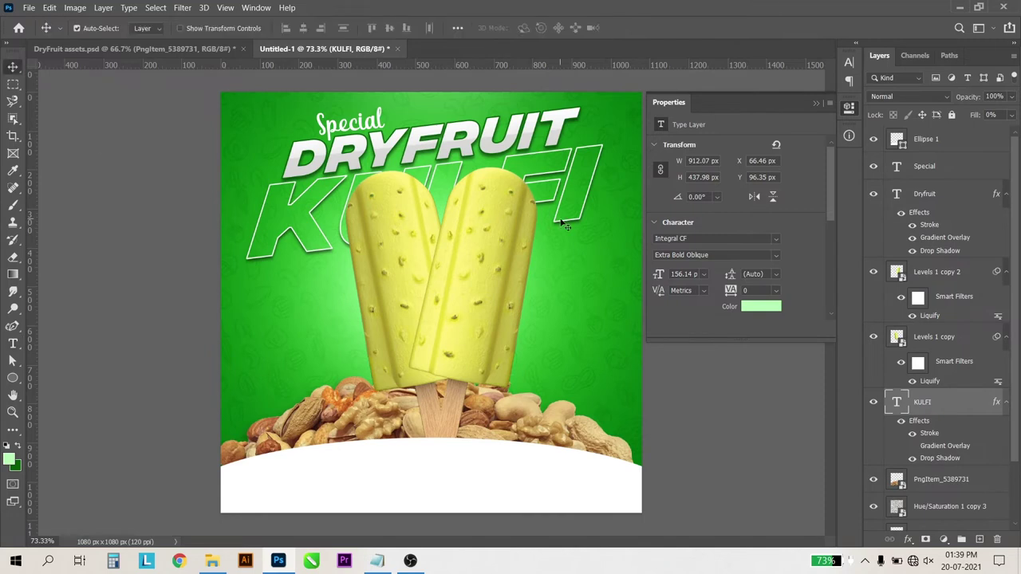
drag(585, 206, 582, 210)
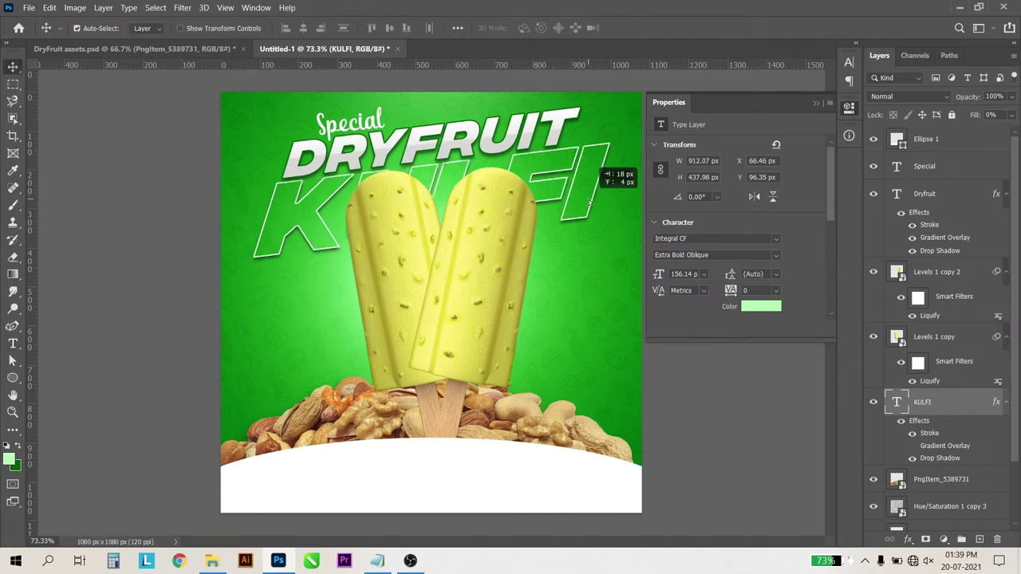
Enlarge KULFI slightly more and settle it just under DRYFRUIT
key(ctrl+minus)
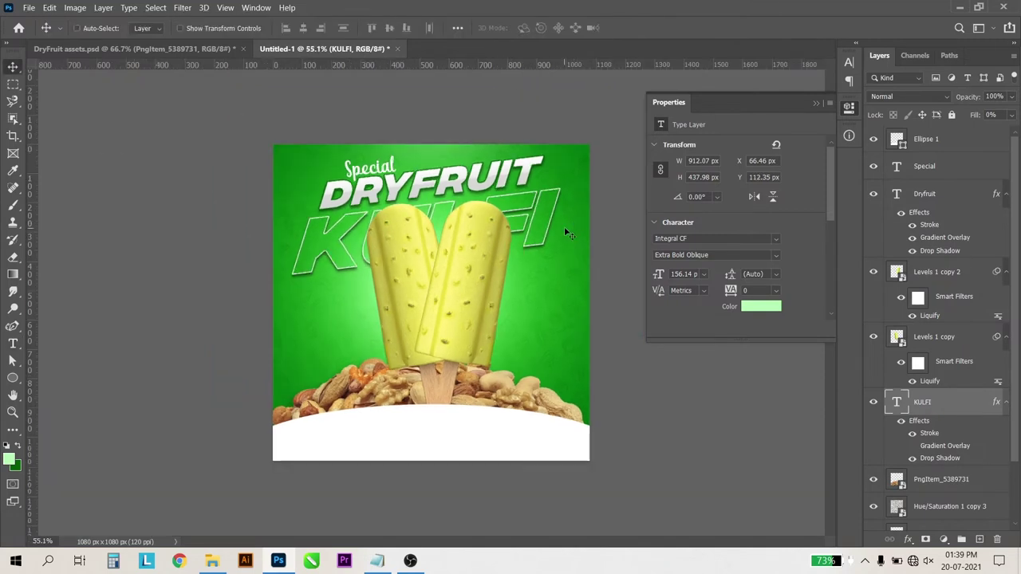
key(ctrl+t)
key(Return)
key(ctrl+t)
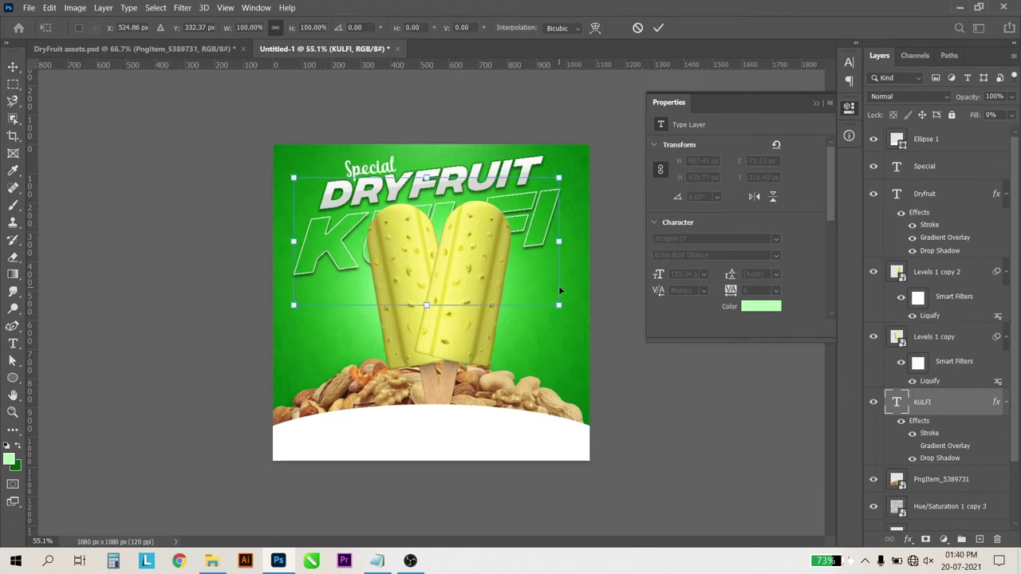
drag(560, 311, 568, 294)
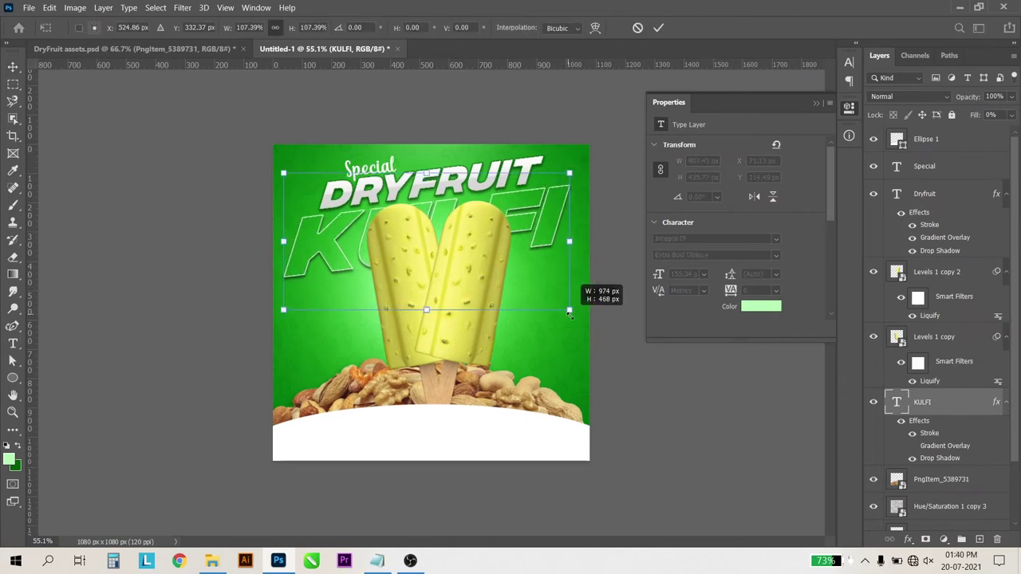
key(Return)
scroll(454, 186, up, 2)
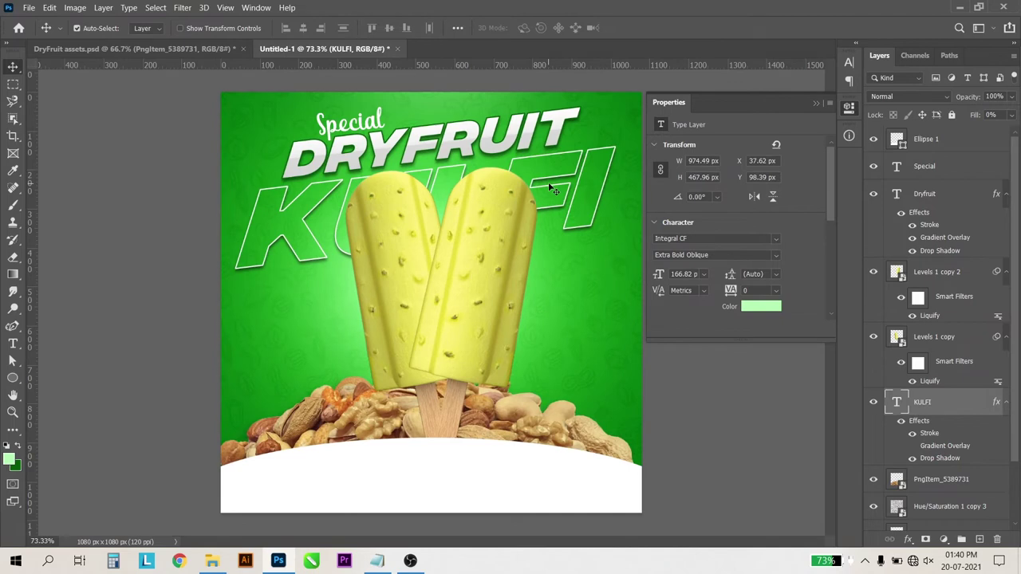
drag(550, 185, 549, 193)
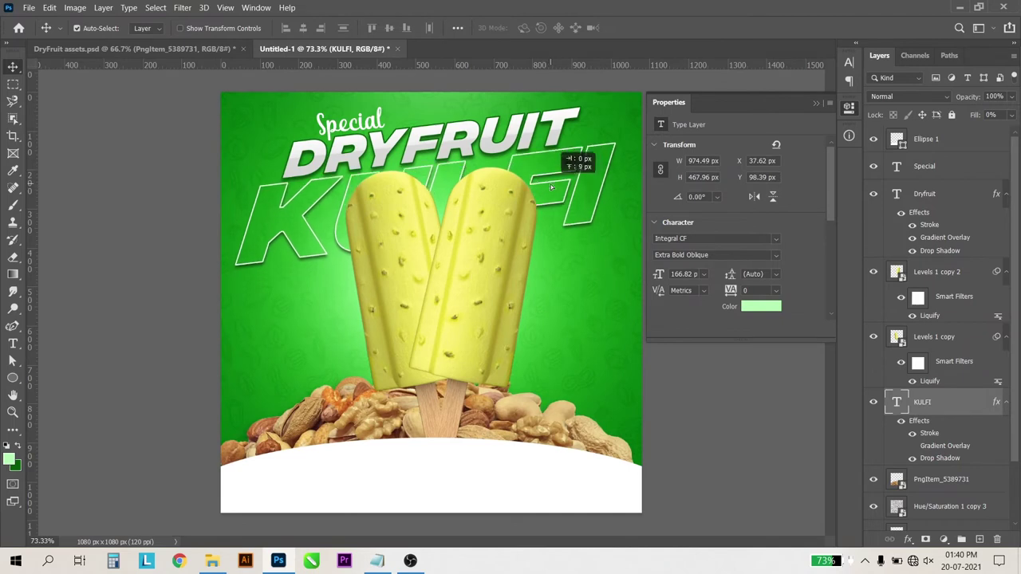
drag(548, 193, 546, 192)
scroll(545, 192, down, 2)
scroll(473, 166, up, 1)
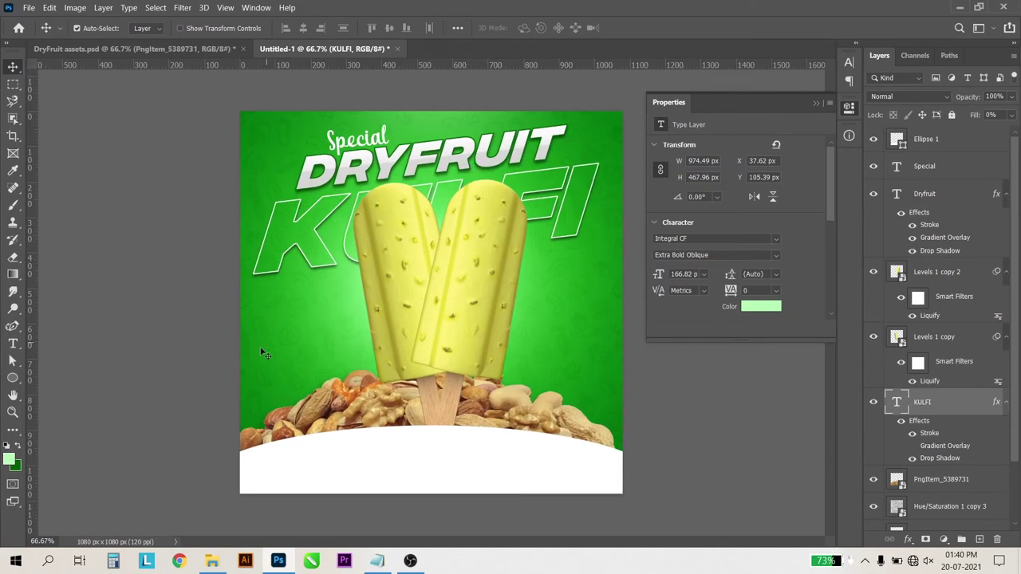
Bring the nut pattern from DryFruit assets.psd and clip it to Ellipse 1
click(481, 456)
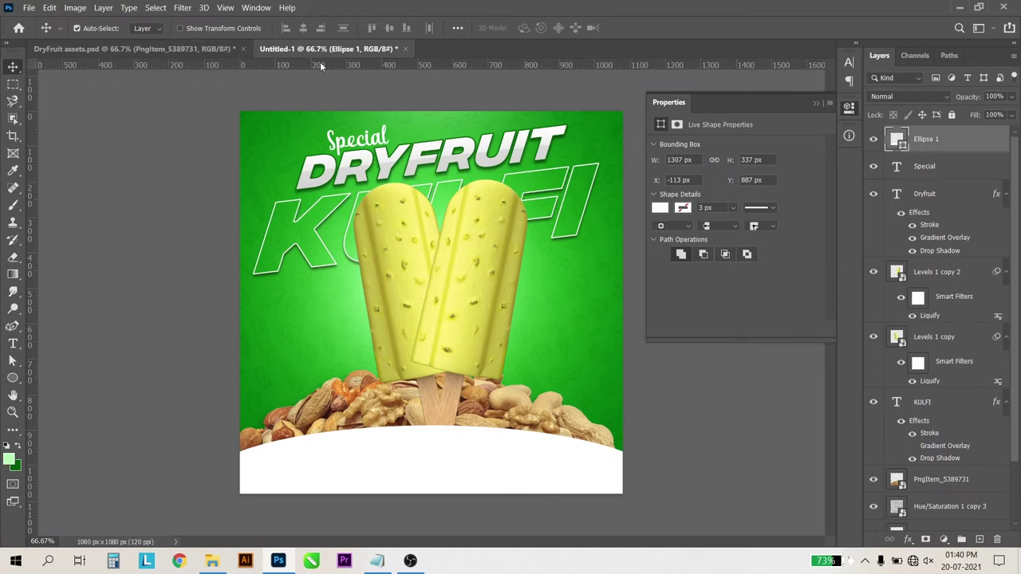
key(ctrl+Tab)
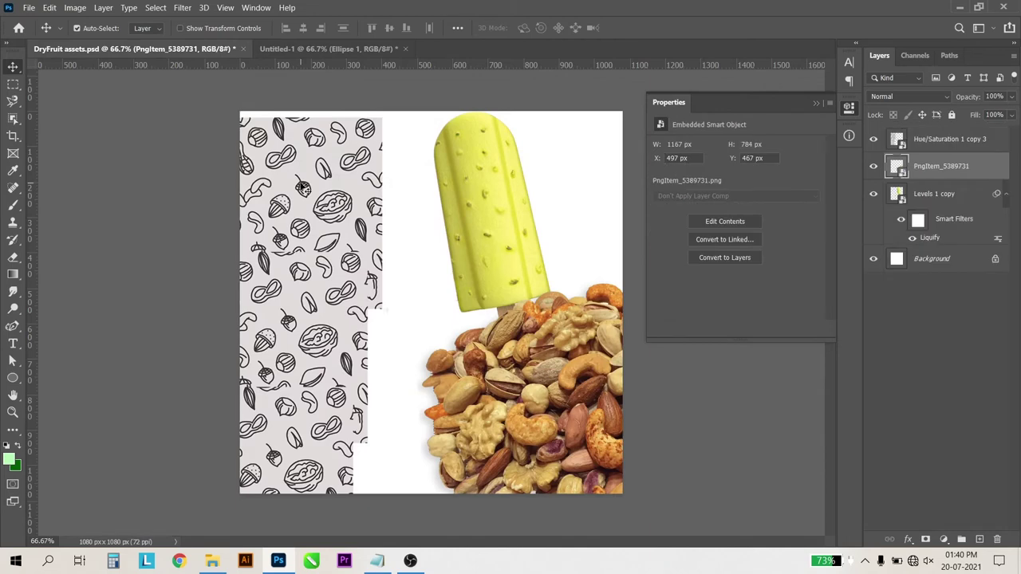
mouse_move(352, 228)
mouse_down()
mouse_move(310, 49)
mouse_move(394, 268)
mouse_up()
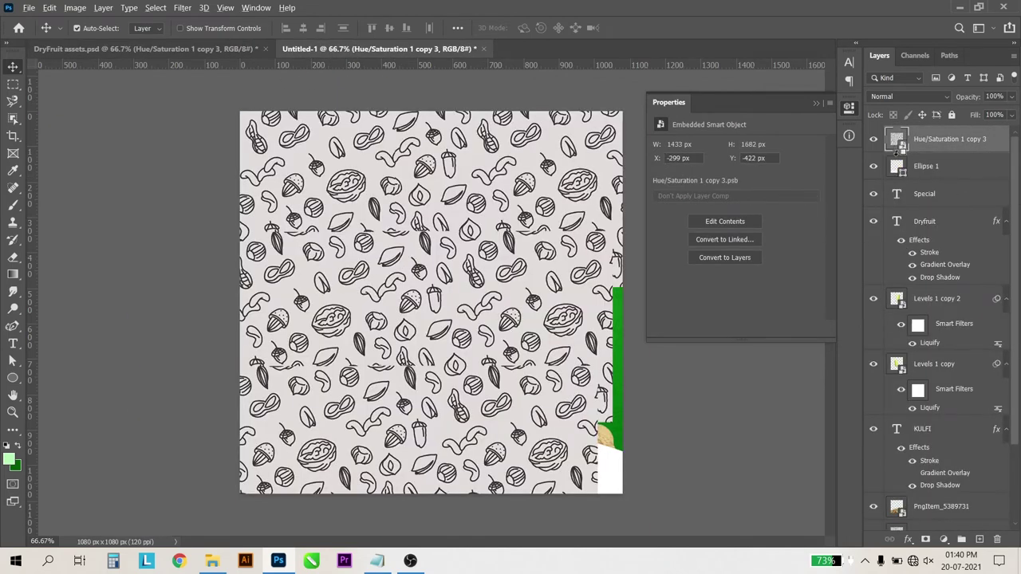
alt+click(896, 151)
drag(458, 476, 500, 476)
Scale and position the nut pattern to fill the bottom white curve
key(ctrl+t)
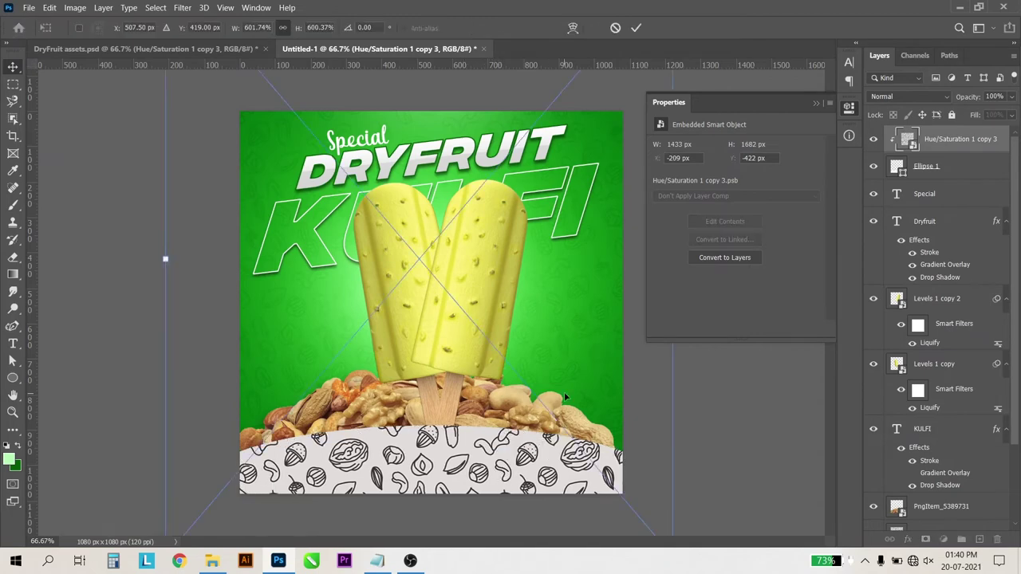
key(ctrl+0)
drag(607, 499, 576, 446)
drag(495, 406, 511, 500)
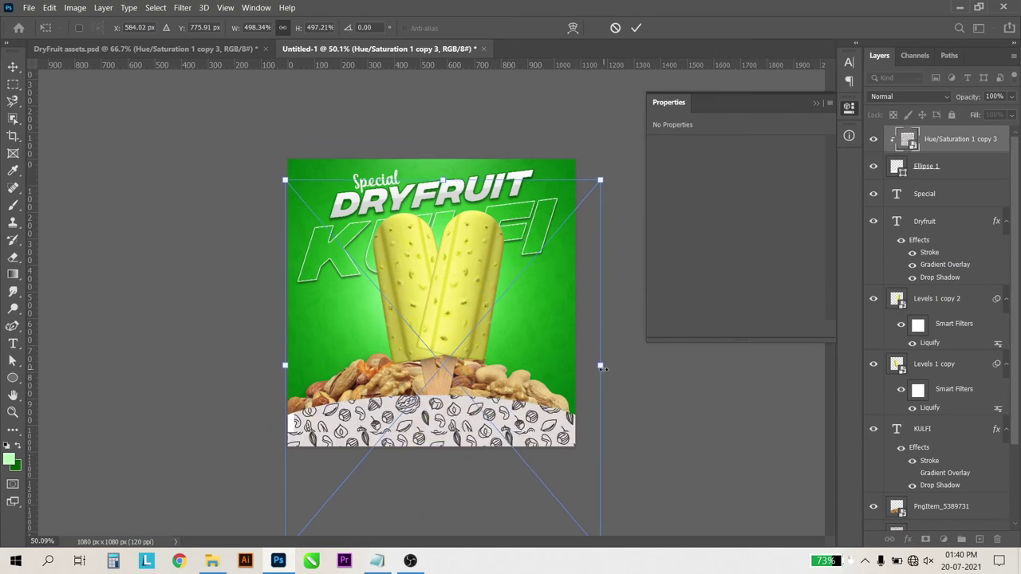
drag(599, 365, 616, 364)
key(Return)
key(ctrl+0)
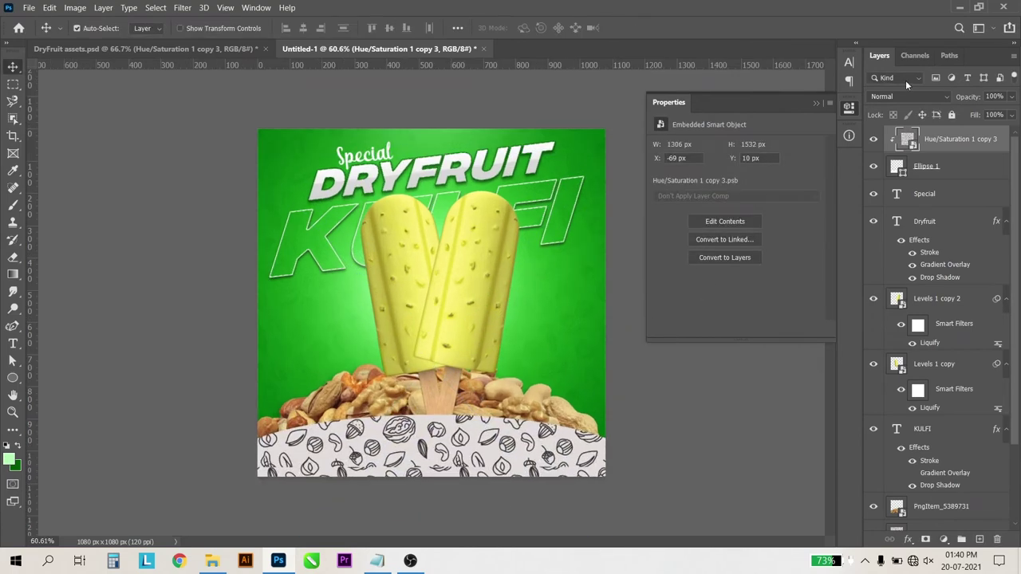
click(899, 97)
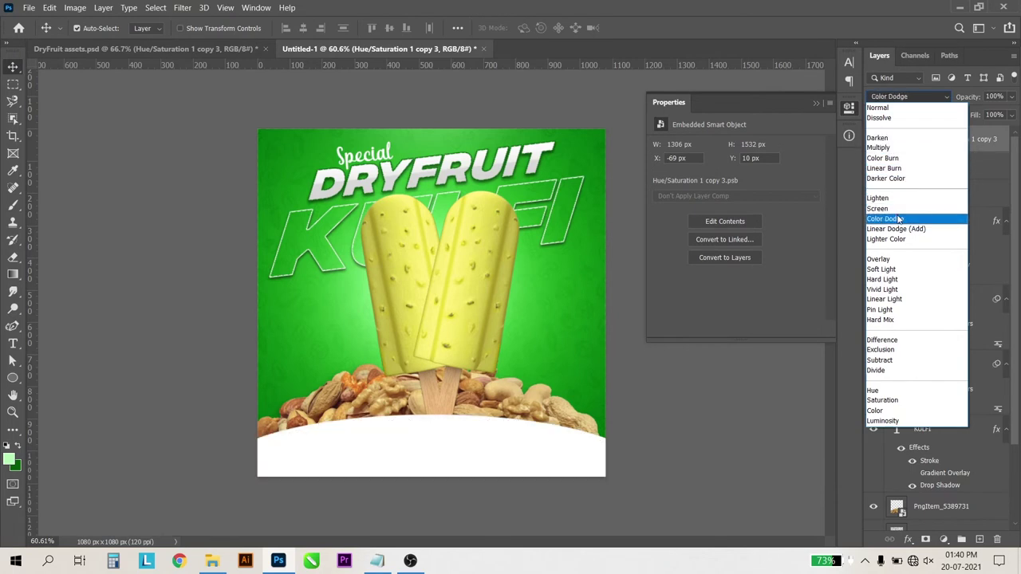
Switch the nut pattern layer to Hard Light and lower its opacity to 11%
click(901, 280)
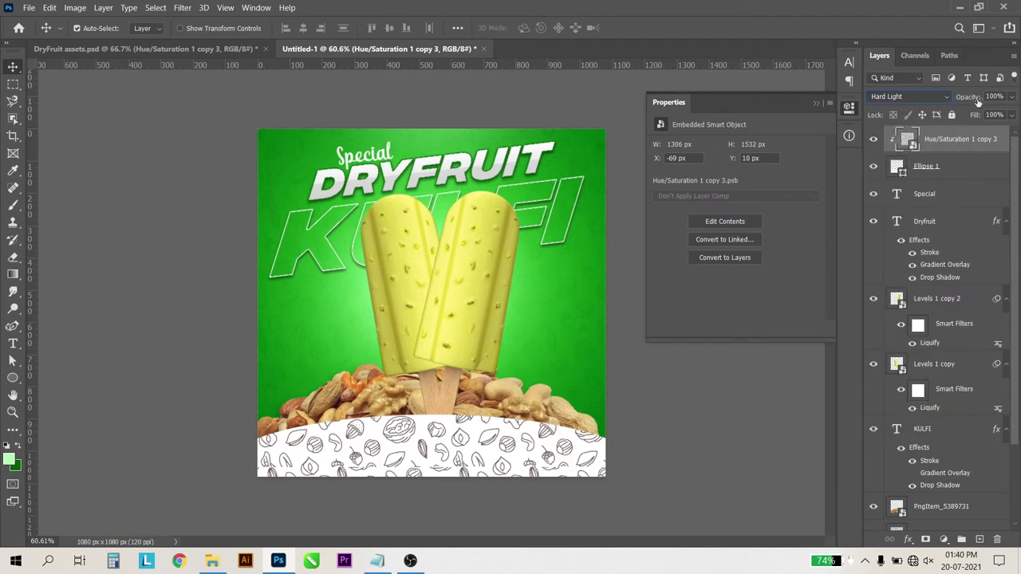
drag(972, 98, 906, 116)
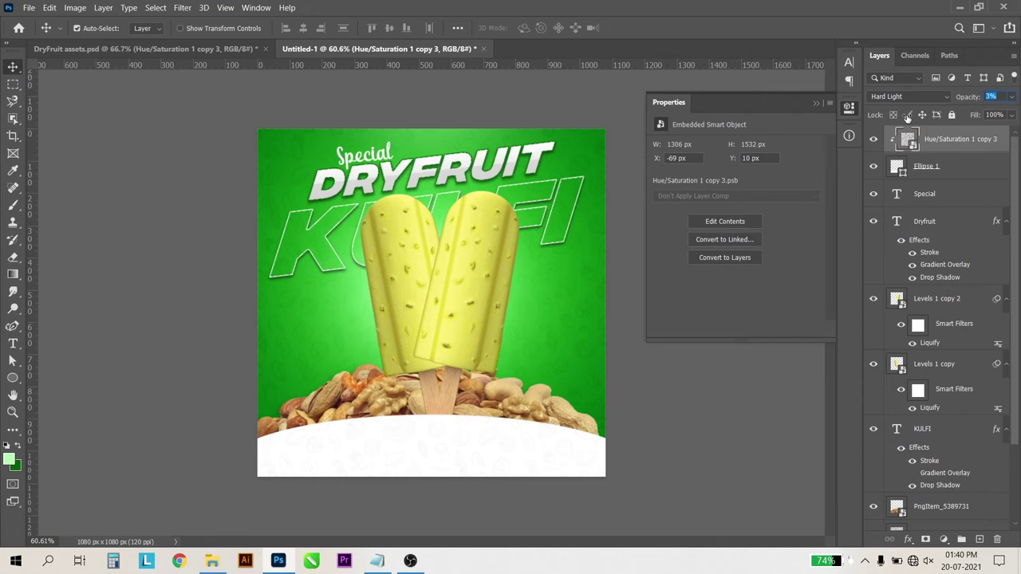
drag(910, 116, 912, 118)
text(11)
drag(911, 117, 911, 118)
scroll(571, 225, up, 2)
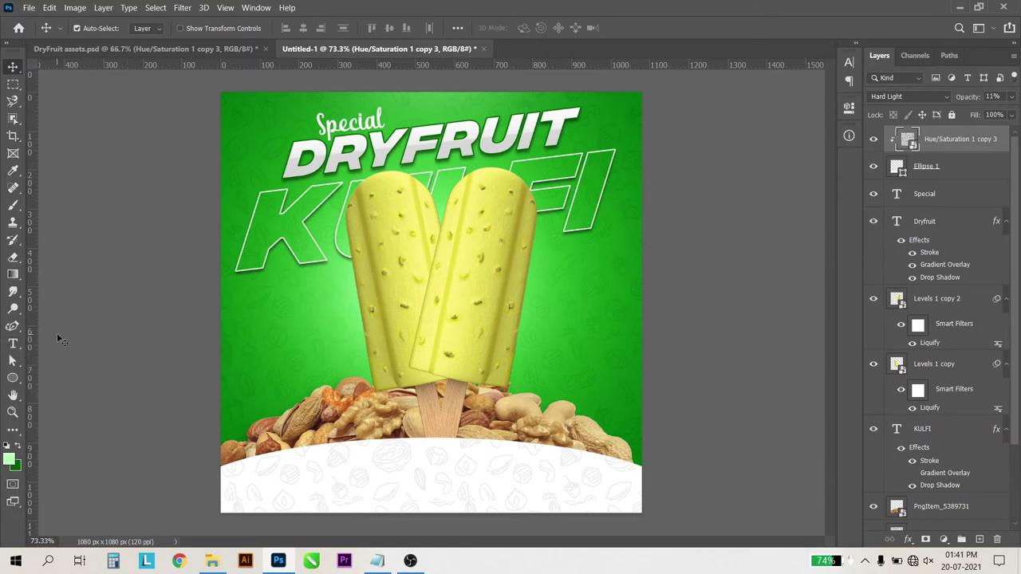
Draw a wide white-filled ellipse over the lower left of the poster
click(12, 381)
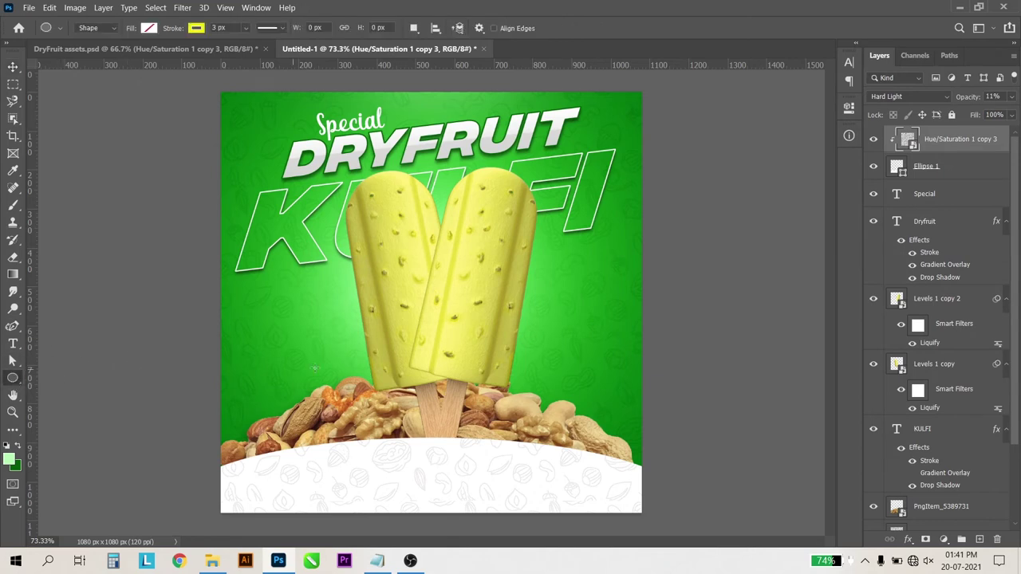
drag(195, 315, 485, 457)
click(659, 208)
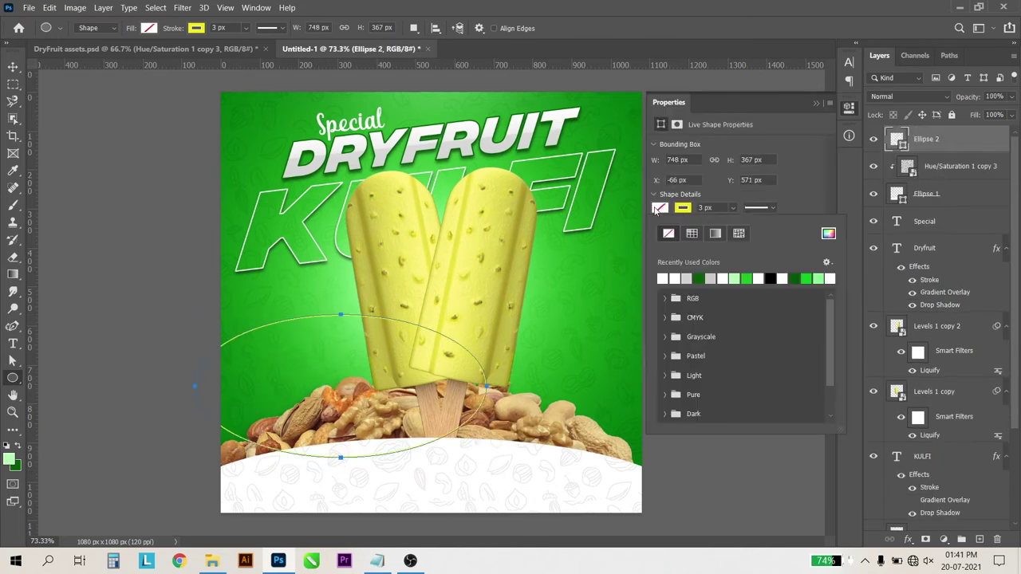
click(663, 279)
key(v)
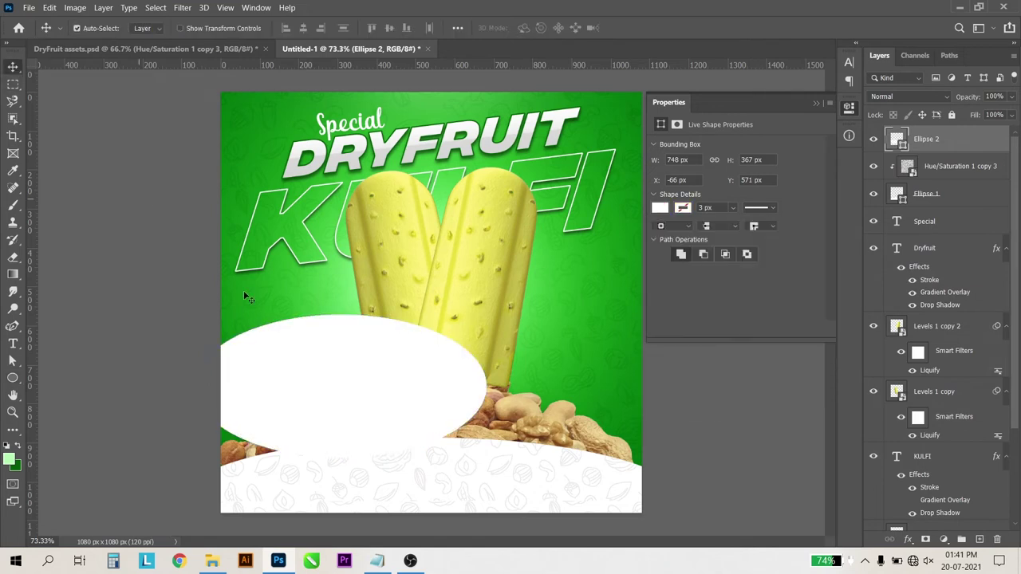
click(816, 103)
Warp the white ellipse into a curved swoosh and move its layer down the stack
key(ctrl+t)
right_click(436, 365)
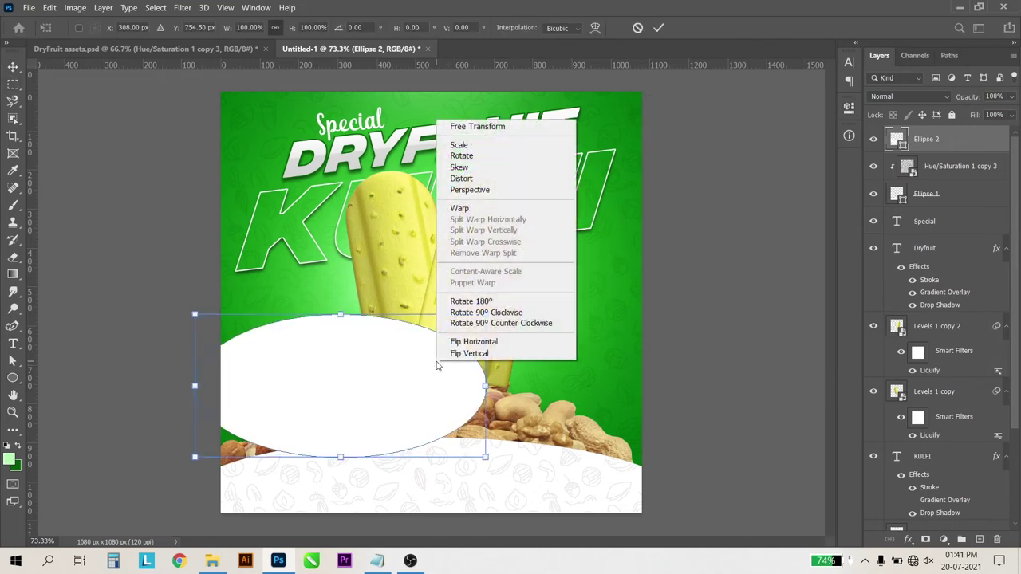
click(476, 212)
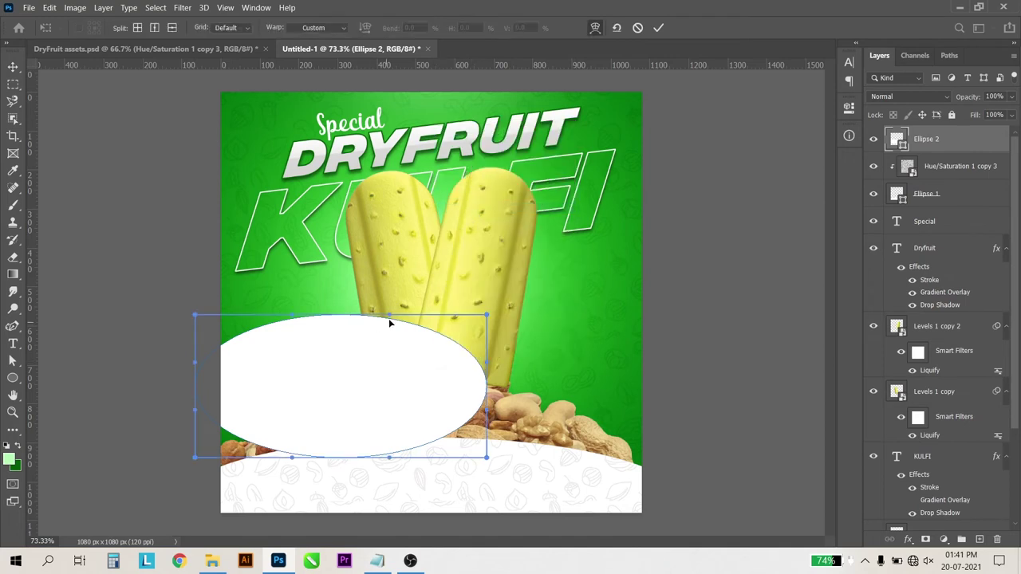
mouse_move(389, 319)
mouse_down()
mouse_move(255, 546)
mouse_move(334, 540)
mouse_up()
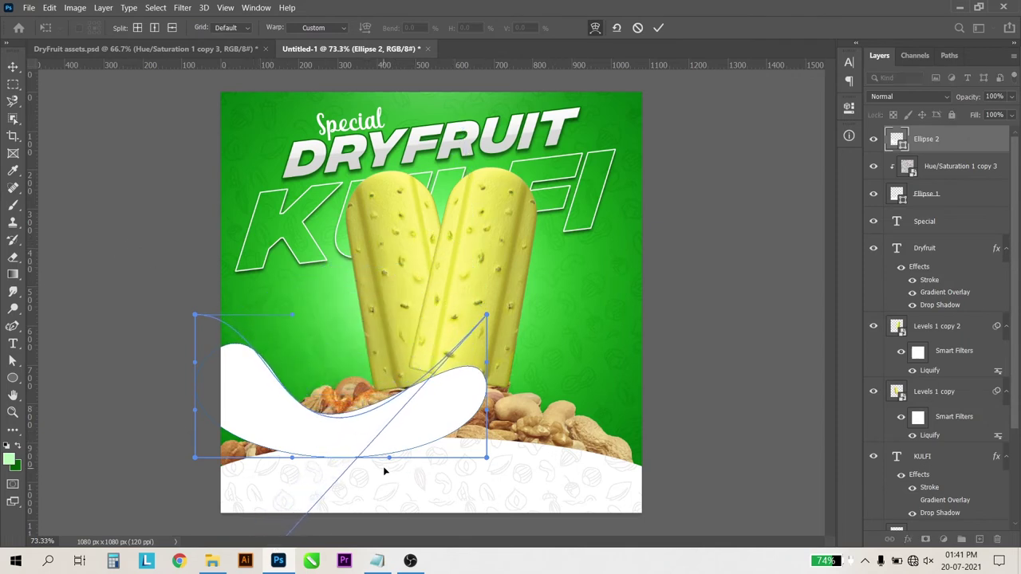
drag(389, 460, 372, 523)
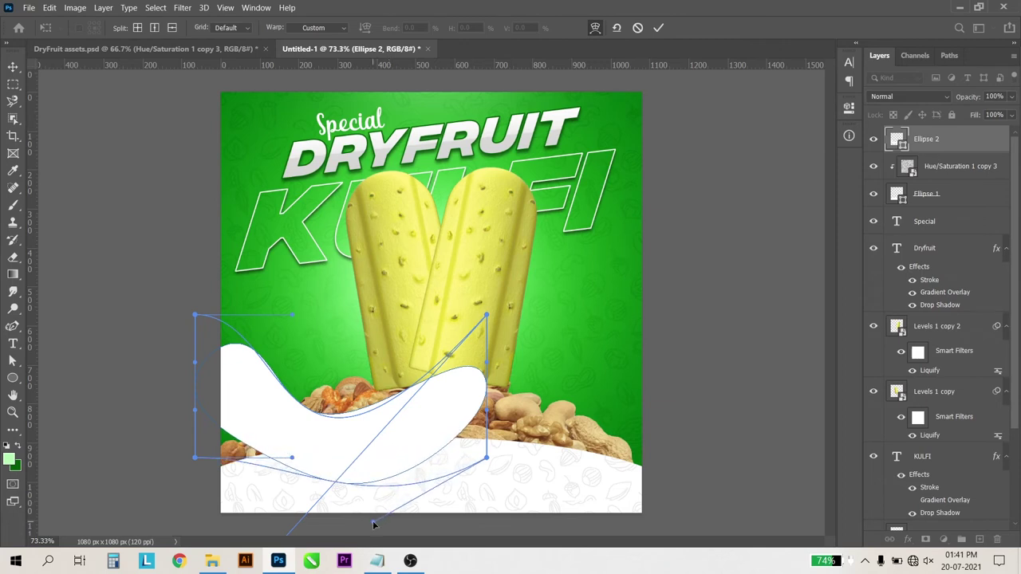
mouse_move(488, 317)
mouse_down()
mouse_move(400, 214)
mouse_move(407, 229)
mouse_up()
key(Return)
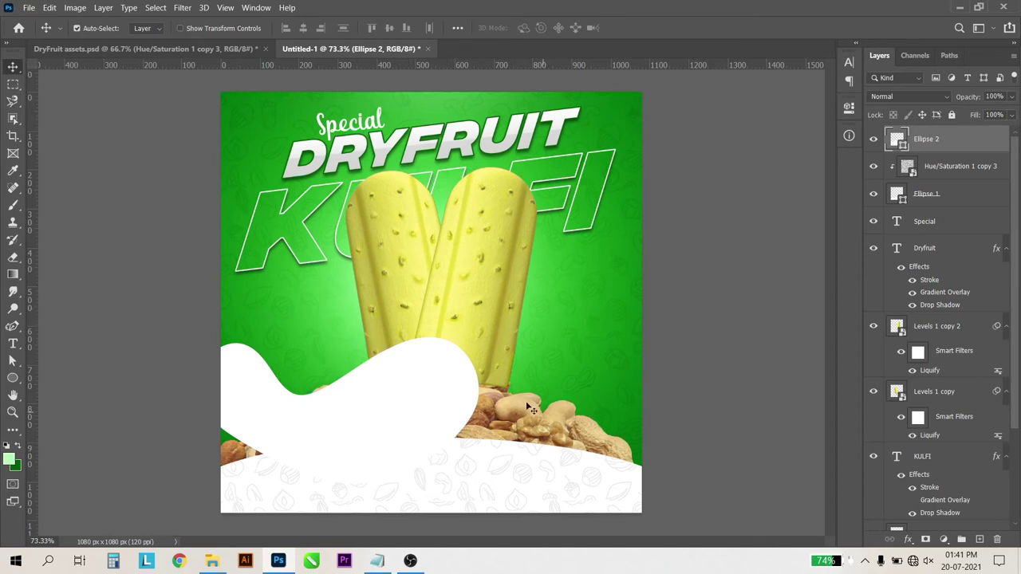
drag(927, 139, 910, 444)
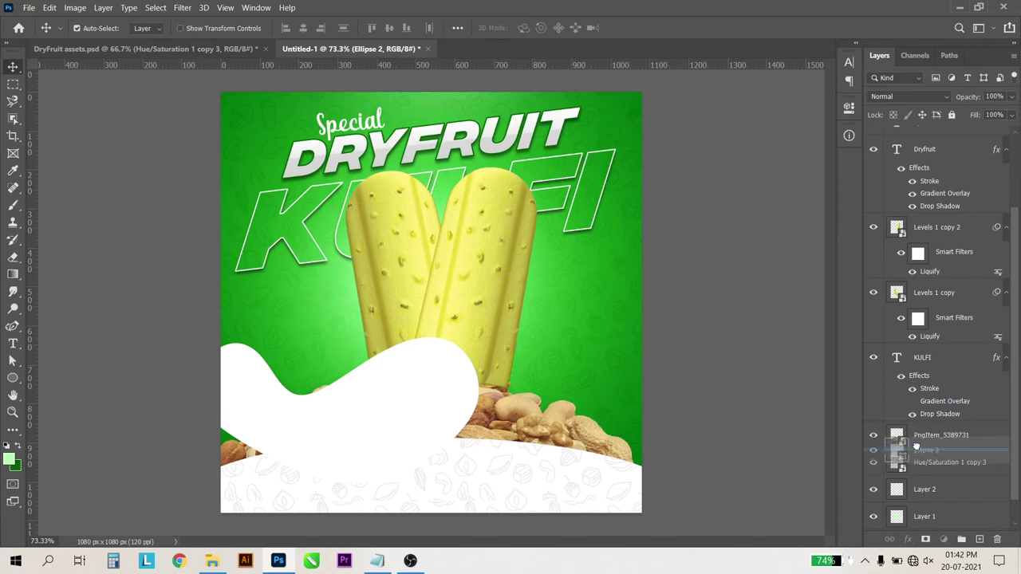
Put the wave behind the nuts, enlarge it about 164%, lower it, and fill it dark green 015e04
drag(909, 444, 909, 448)
key(ctrl+t)
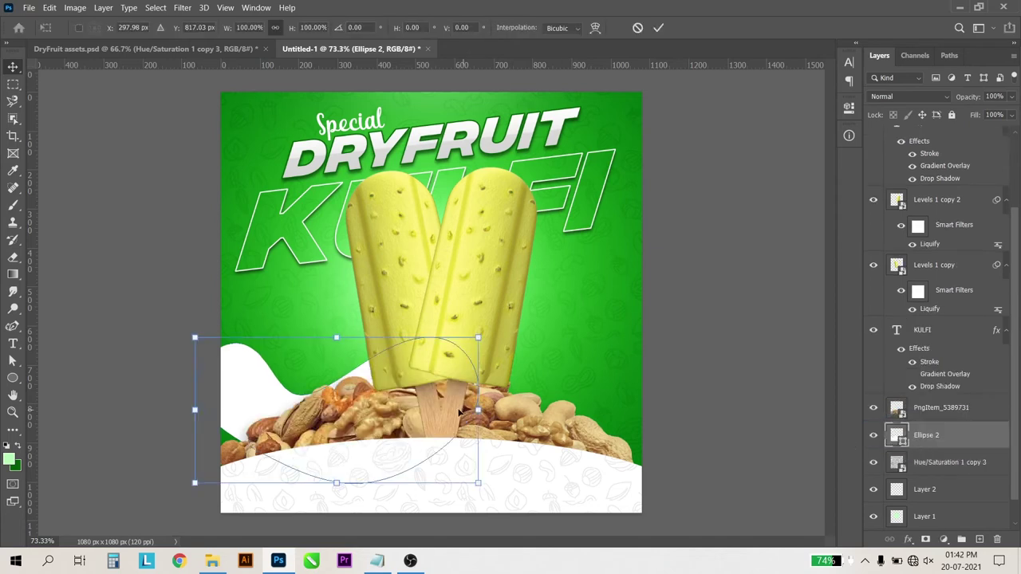
drag(479, 337, 685, 281)
drag(640, 252, 643, 434)
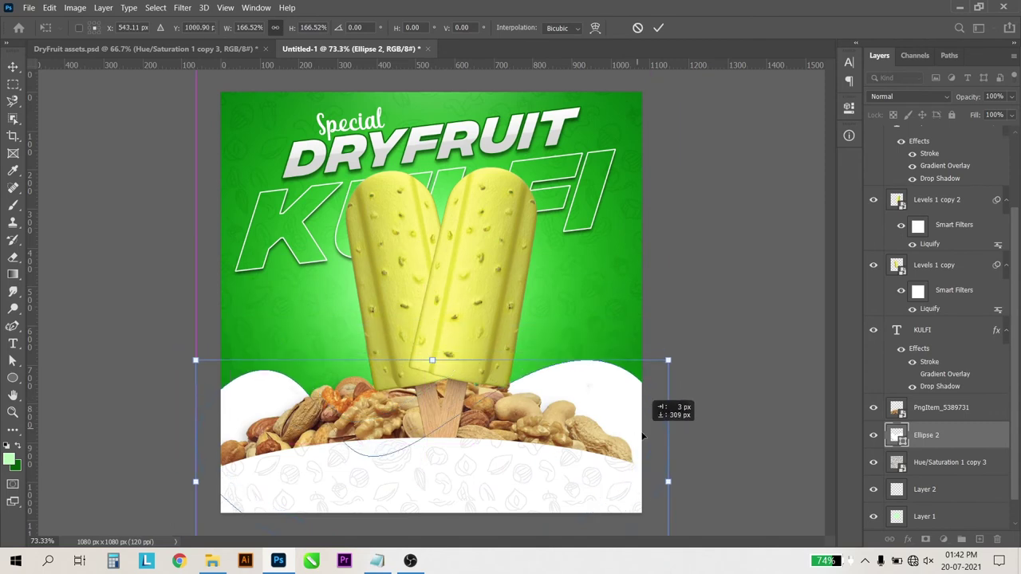
key(Return)
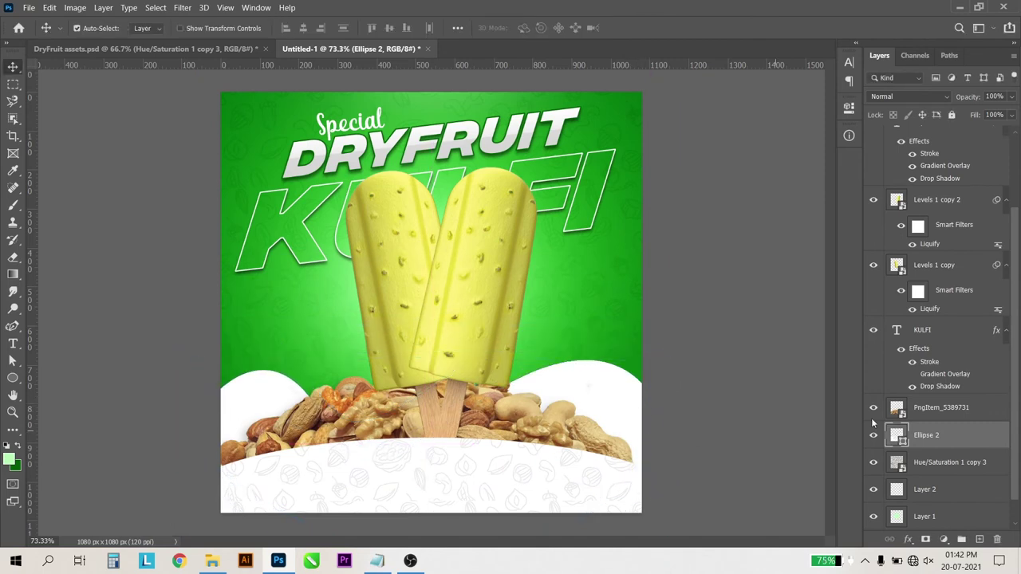
double_click(899, 444)
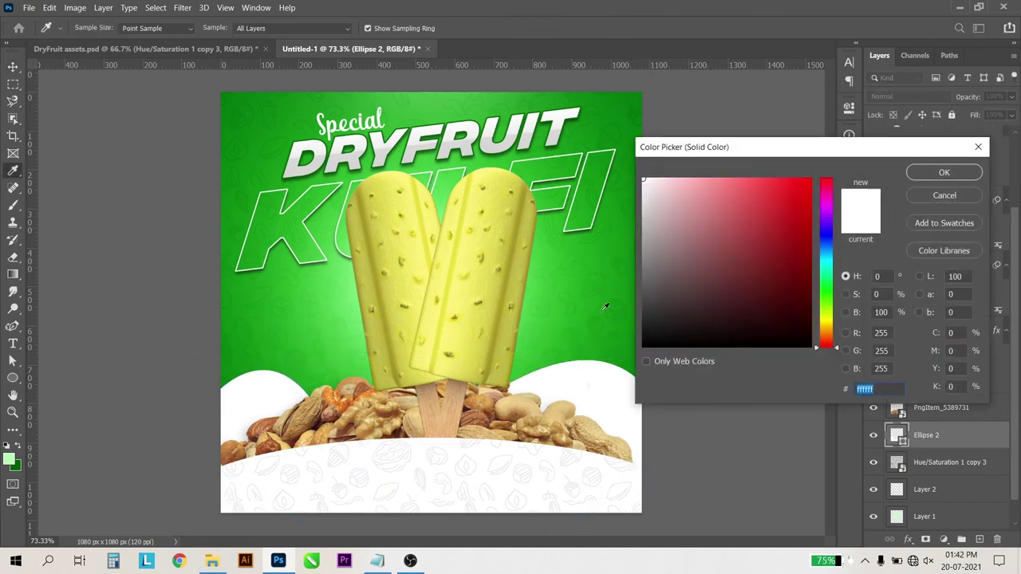
click(20, 463)
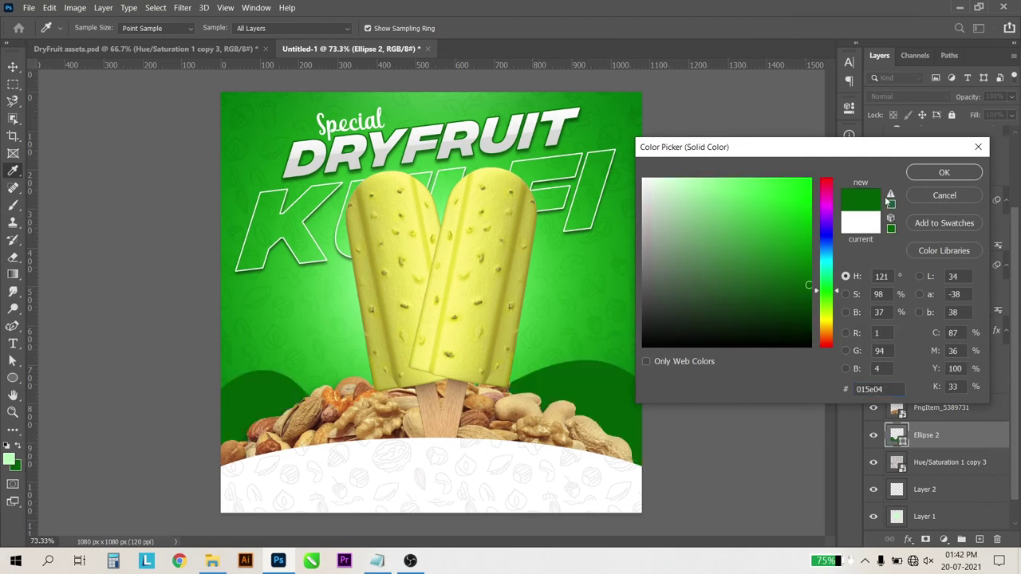
click(929, 174)
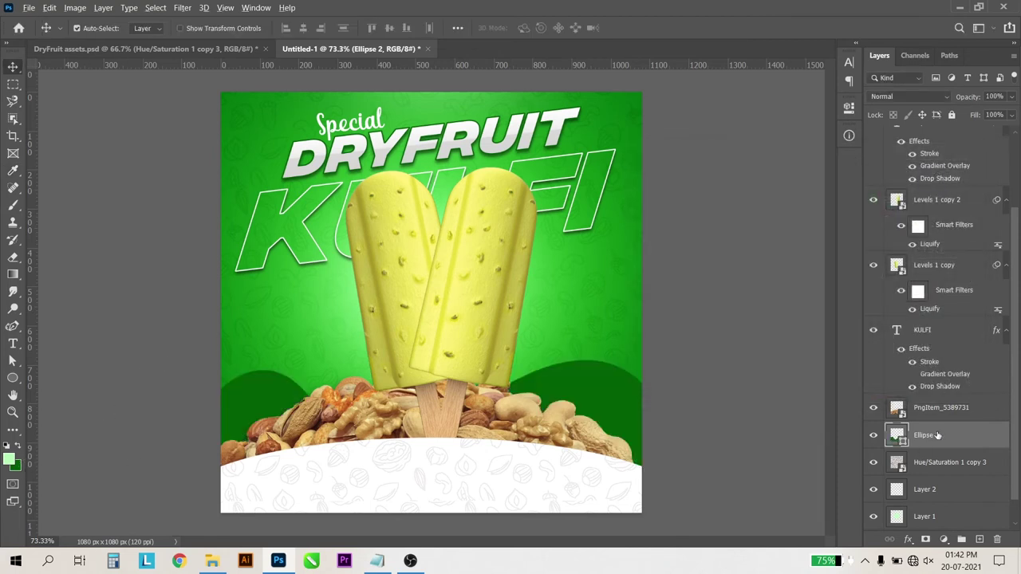
Duplicate the Ellipse 2 wave and flip the copy horizontally
drag(938, 435, 938, 447)
key(ctrl+t)
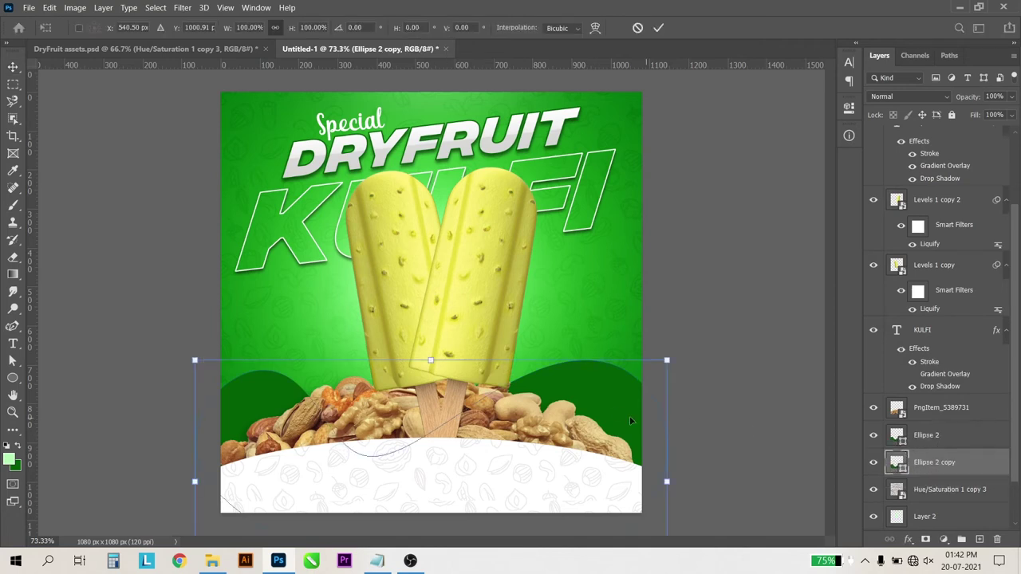
right_click(612, 411)
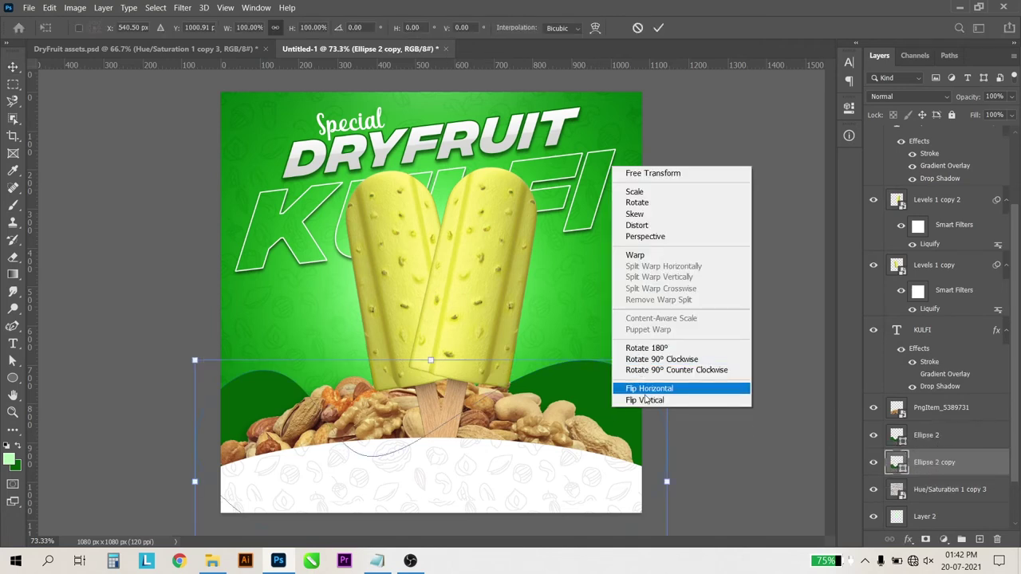
click(646, 389)
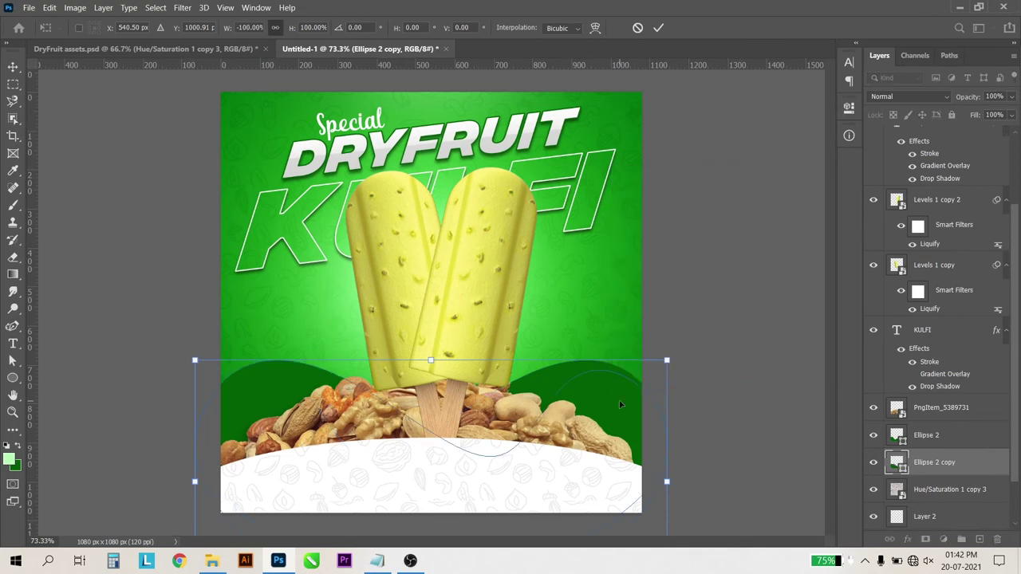
key(Return)
key(ctrl+t)
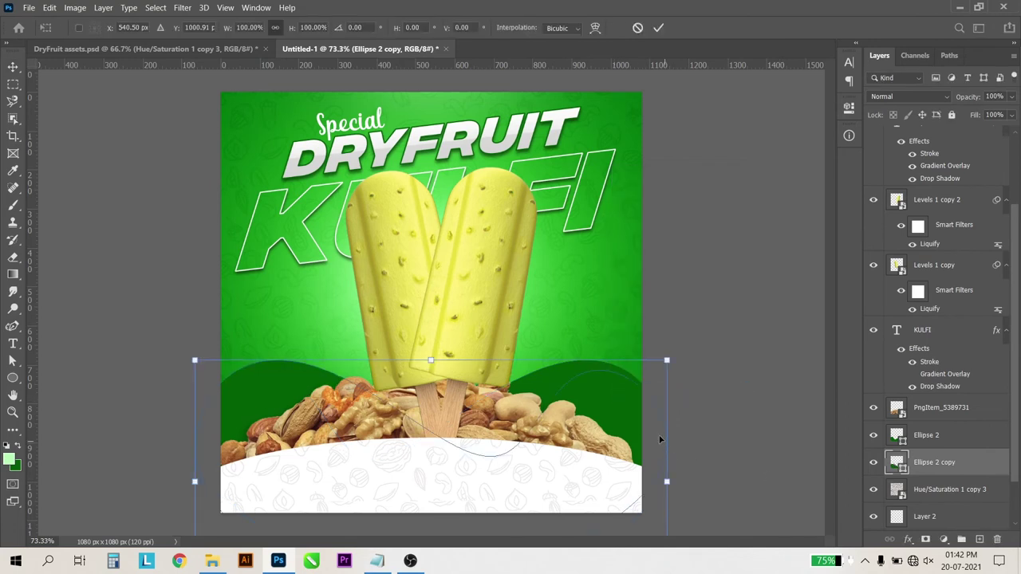
key(Return)
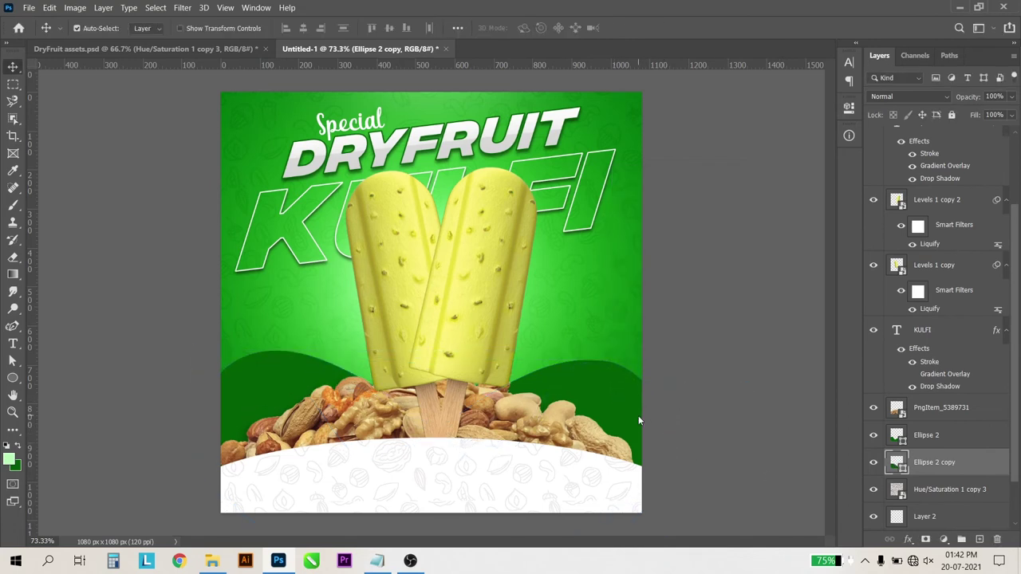
Fill the mirrored wave copy with light green 5dcc5e
double_click(898, 464)
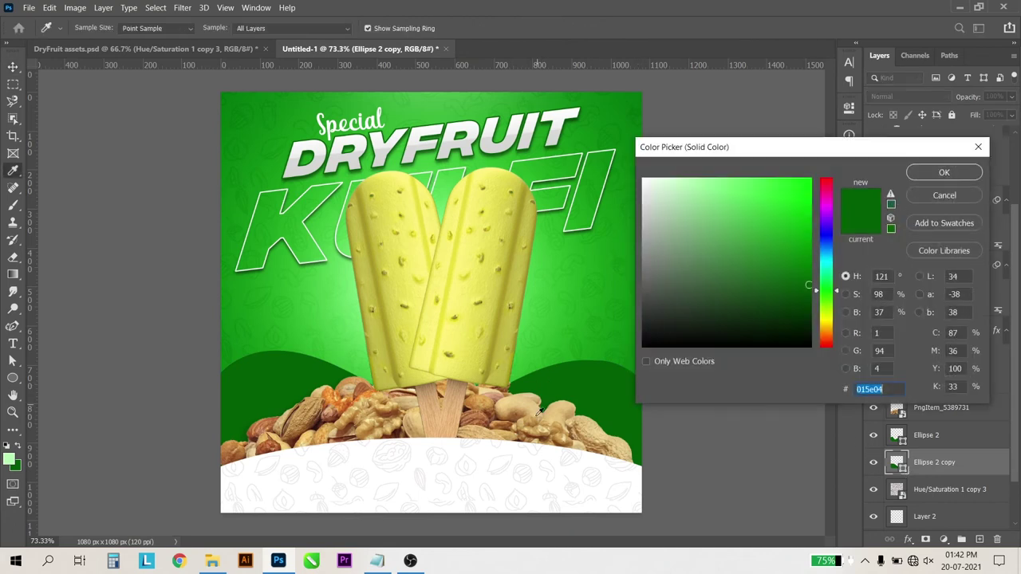
click(559, 306)
click(738, 247)
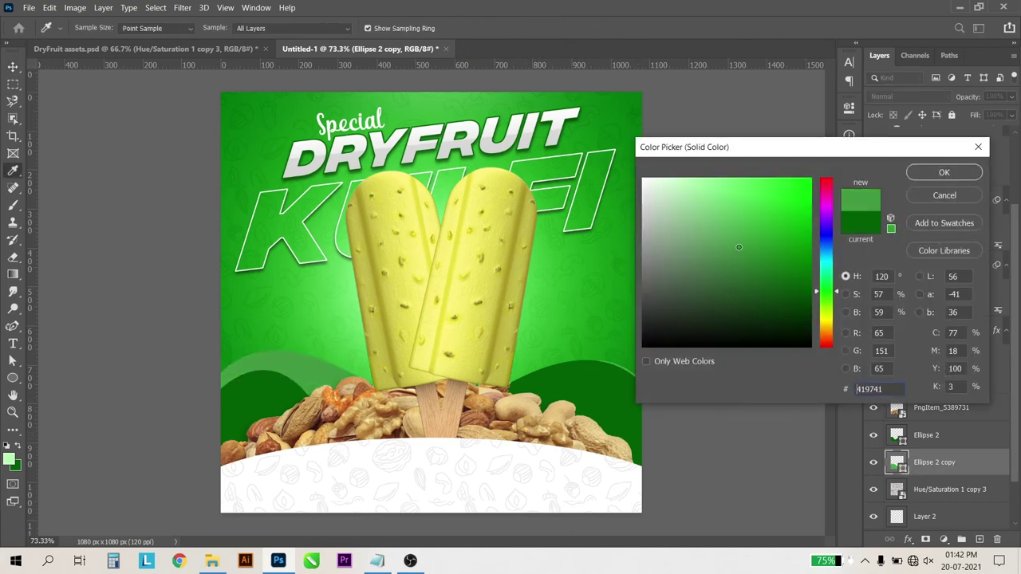
drag(738, 248, 740, 252)
click(299, 322)
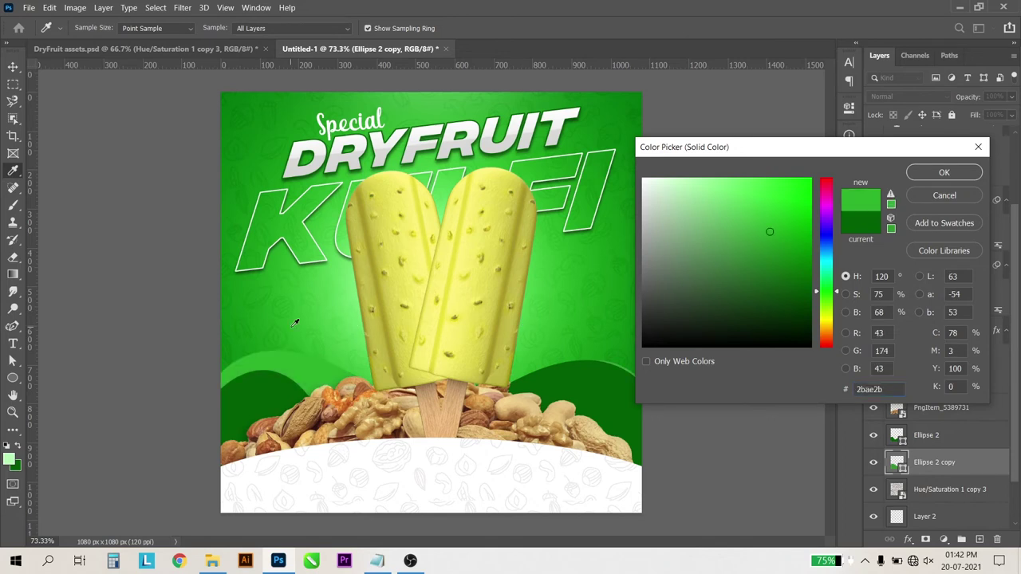
click(528, 320)
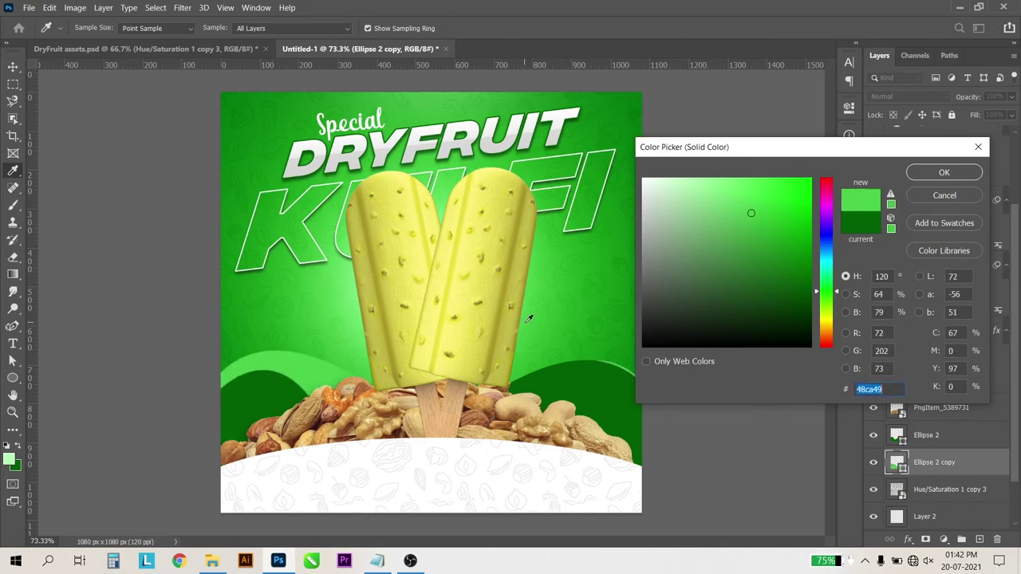
drag(751, 213, 735, 211)
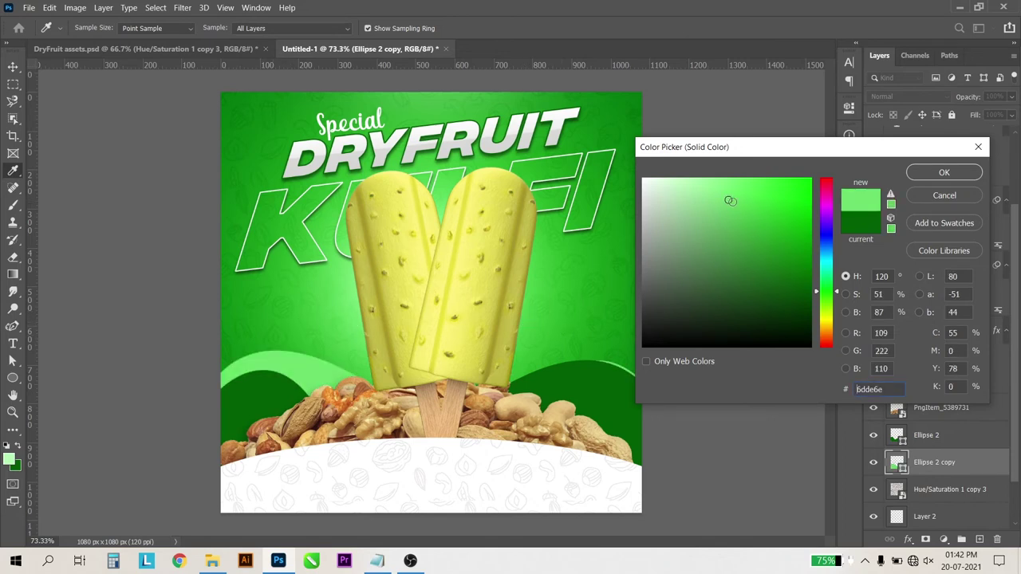
click(946, 173)
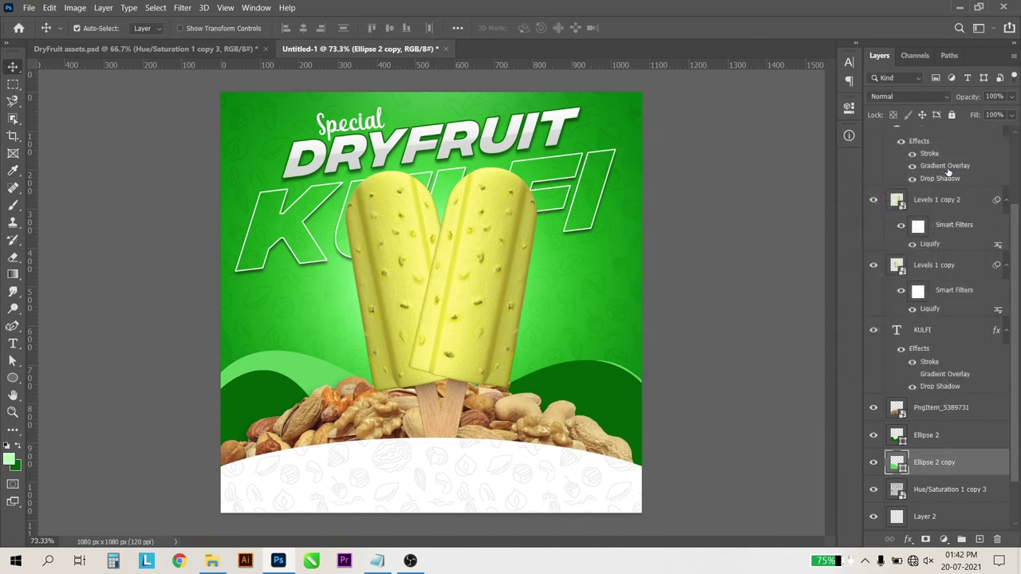
Tilt the light green wave -4.5°, nudge it down, and move both waves below Hue/Saturation 1 copy 3
key(ctrl+t)
drag(742, 347, 742, 316)
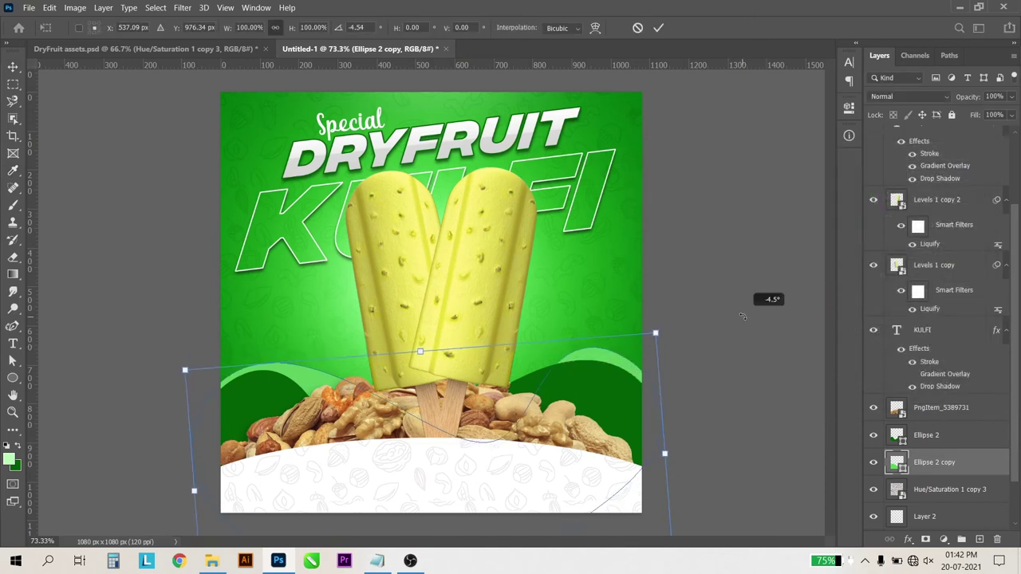
key(Return)
key(Down)
key(Down)
key(Down)
shift+click(926, 435)
drag(946, 476, 975, 502)
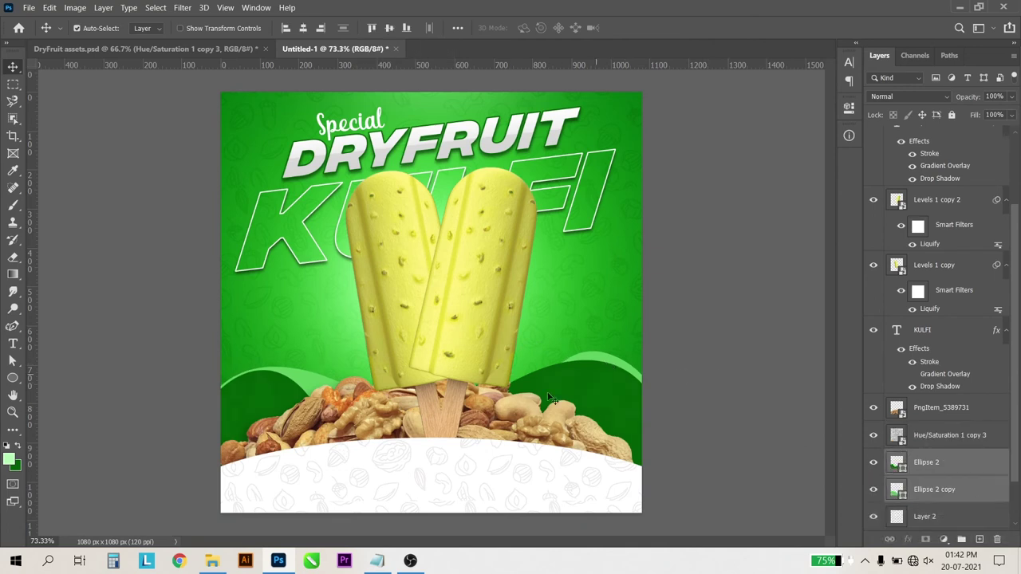
Bring up the notes holding the poster's tagline text
alt+scroll(598, 379, up, 4)
alt+scroll(598, 400, down, 1)
alt+scroll(643, 426, down, 1)
alt+scroll(609, 420, down, 2)
alt+scroll(437, 440, down, 1)
alt+scroll(525, 368, up, 1)
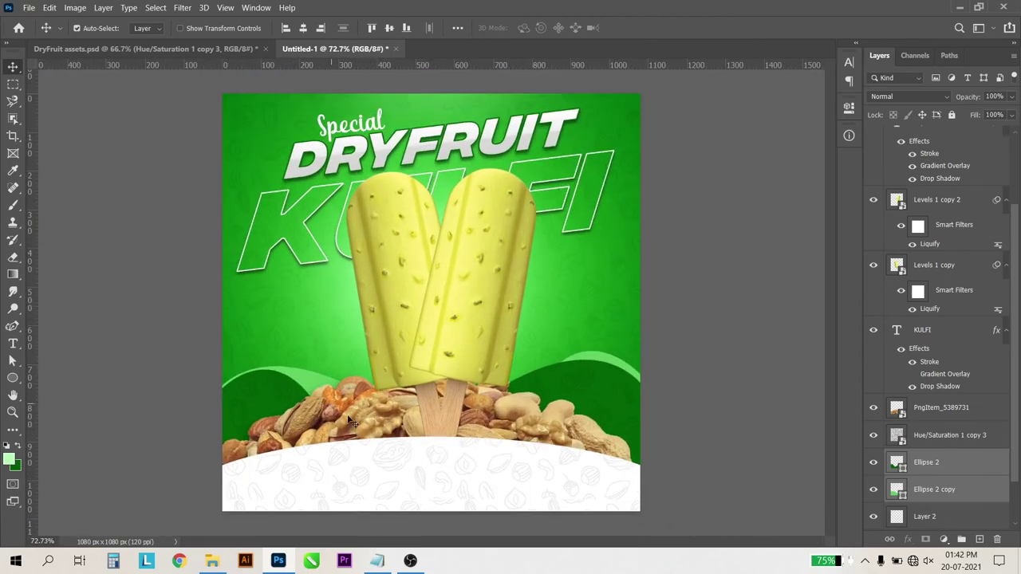
click(386, 563)
Paste the tagline from the notes as a new 15 pt text layer
drag(651, 305, 349, 305)
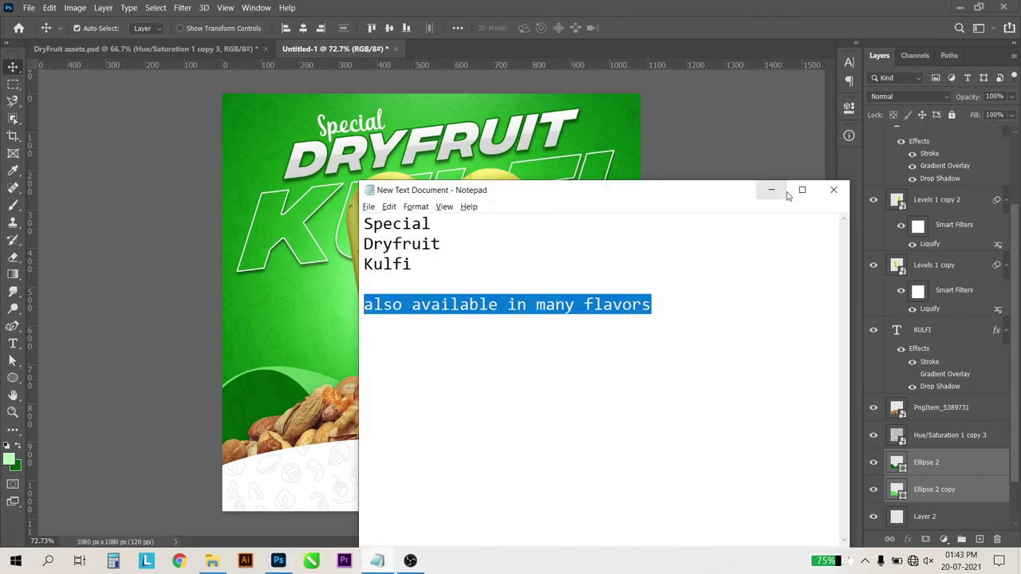
click(772, 191)
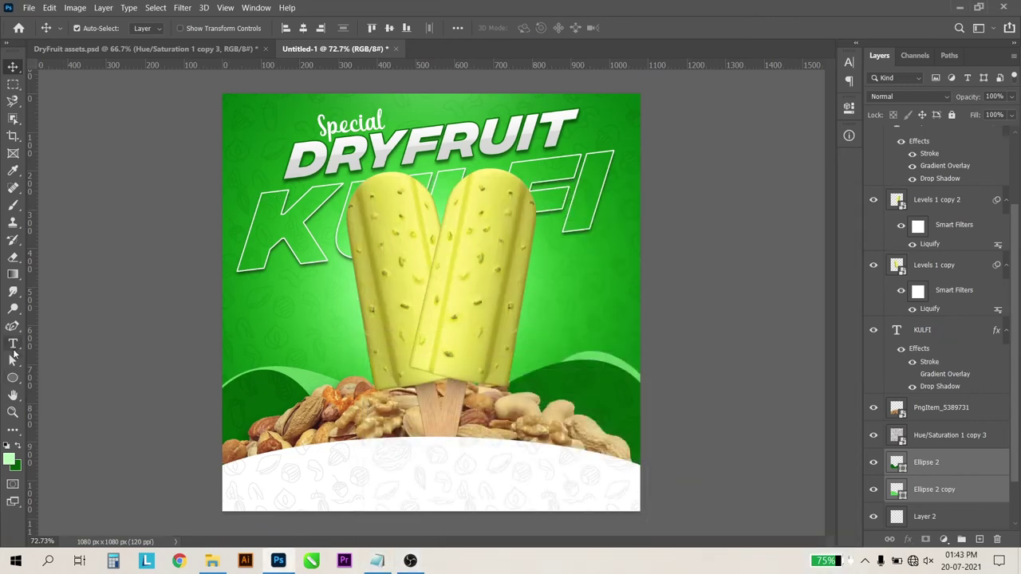
click(13, 344)
click(95, 252)
key(ctrl+v)
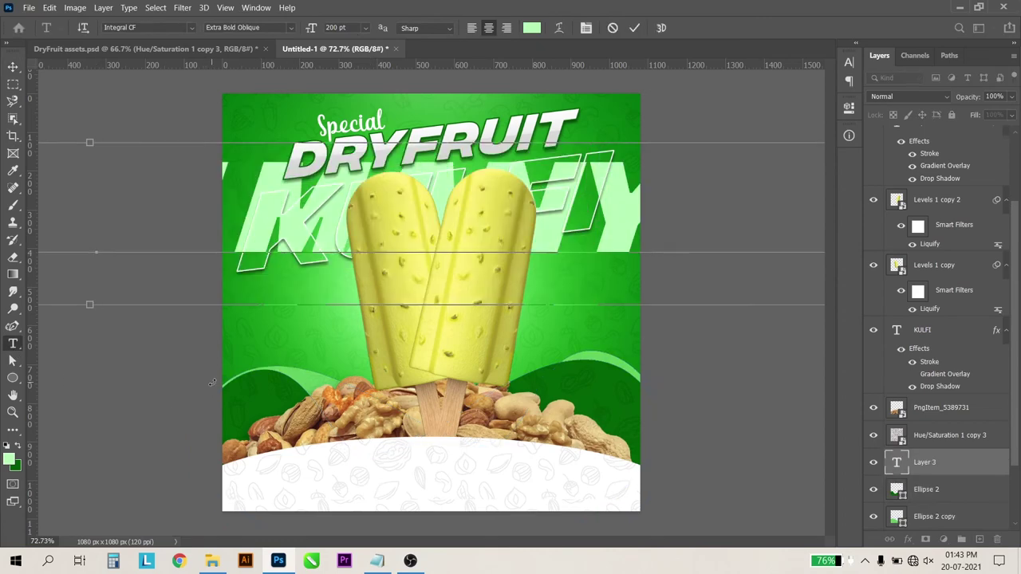
key(ctrl+a)
click(335, 27)
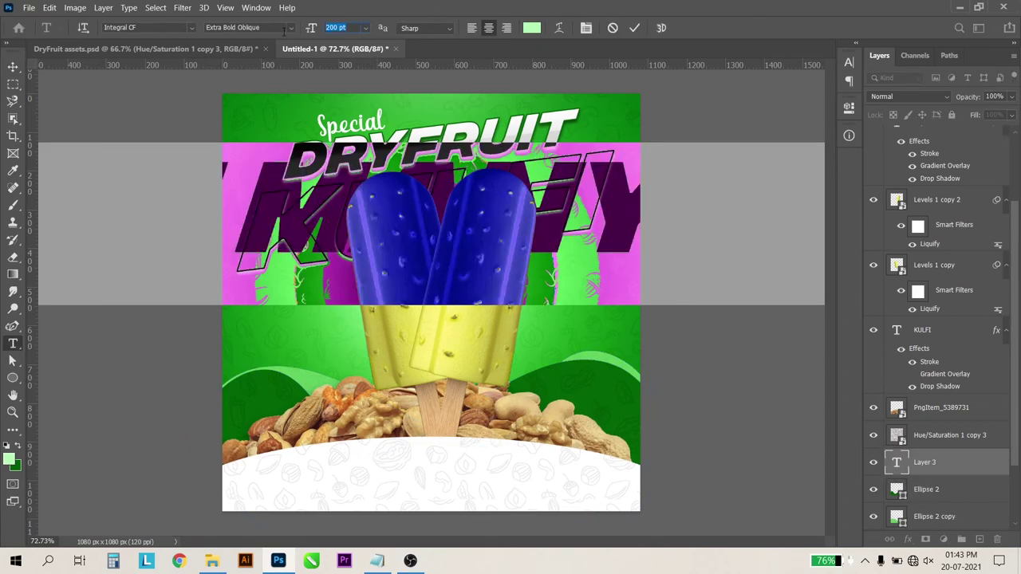
text(15)
key(Return)
key(ctrl+Return)
Move the tagline onto the white bottom band and its layer to the top of the stack
key(ctrl+t)
drag(189, 250, 472, 477)
key(Return)
mouse_move(955, 462)
mouse_down()
mouse_move(950, 118)
mouse_move(944, 129)
mouse_up()
Colour the tagline dark green sampled from the poster and set it to Regular style
double_click(897, 138)
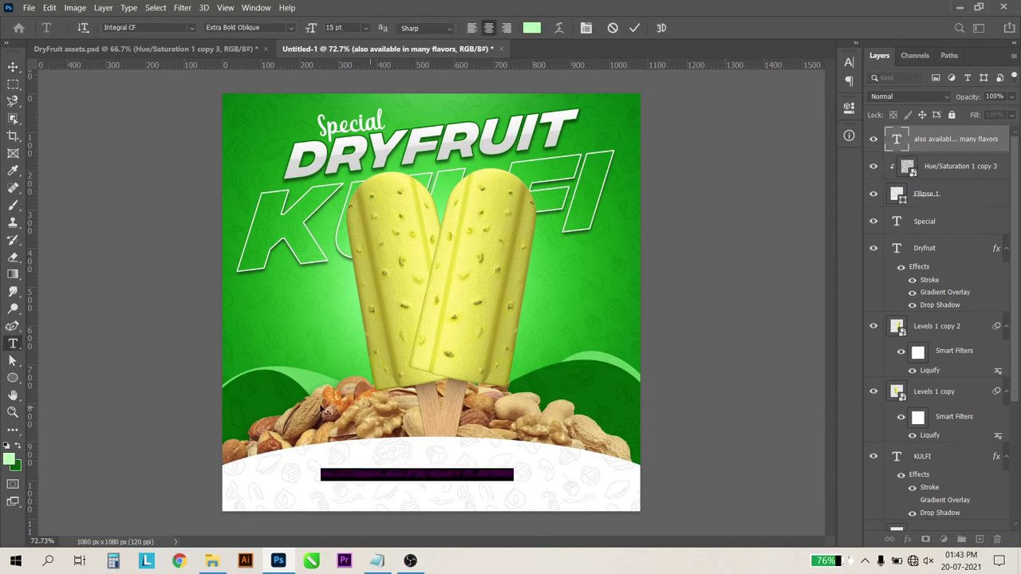
click(10, 460)
click(265, 404)
click(945, 173)
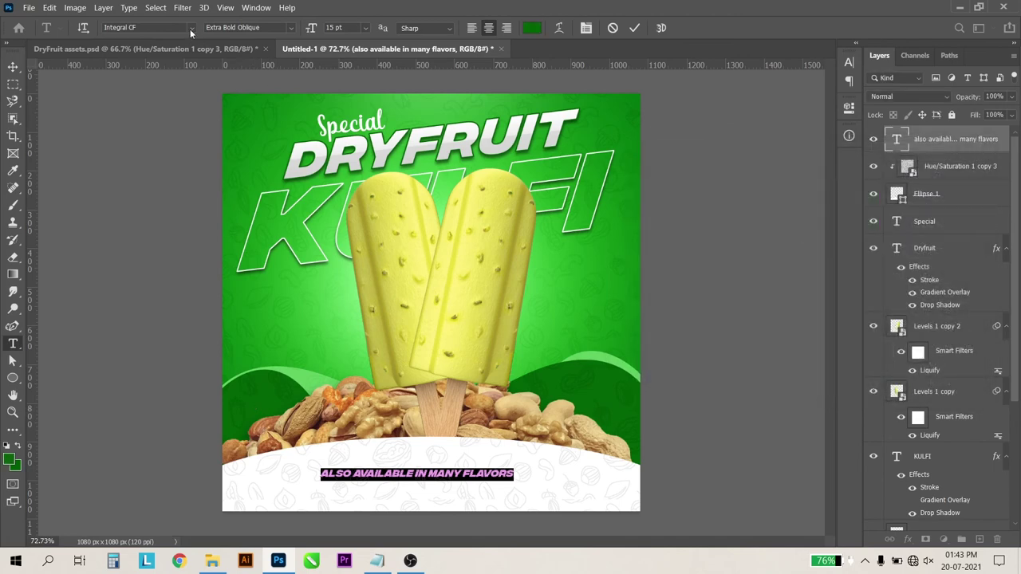
click(293, 28)
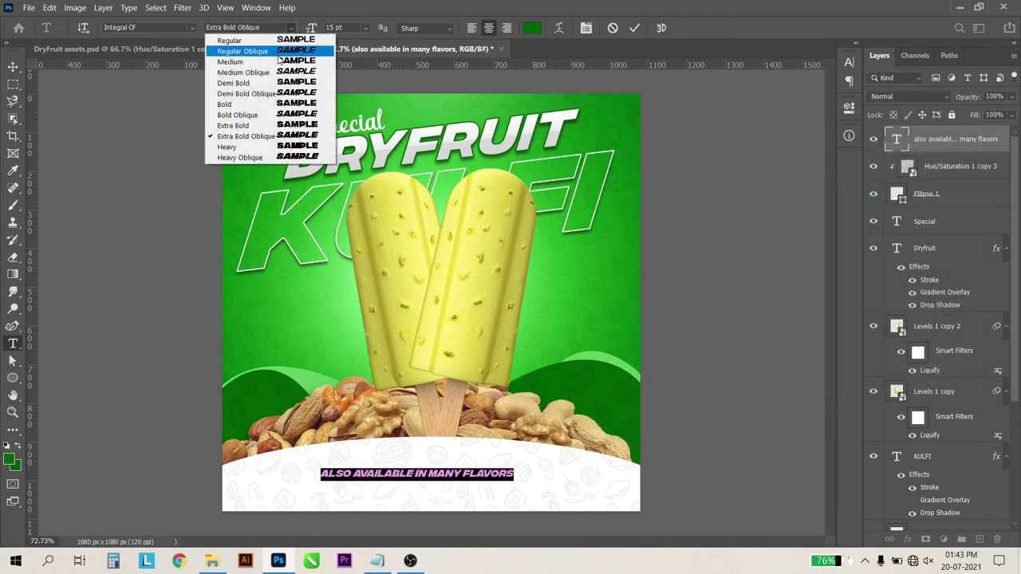
click(279, 42)
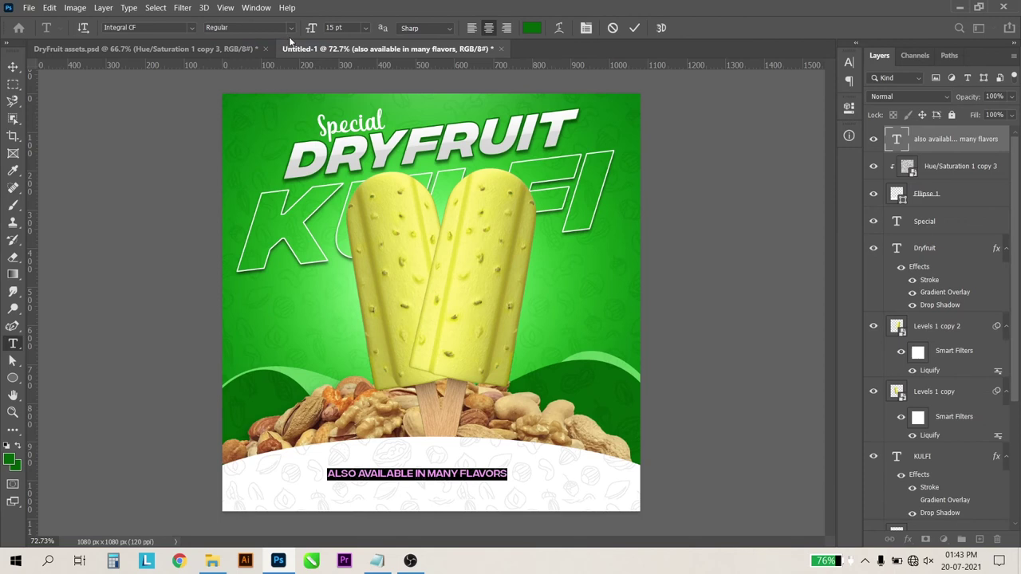
Delete 'MANY FLAVORS' so the line reads ALSO AVAILABLE IN
click(415, 474)
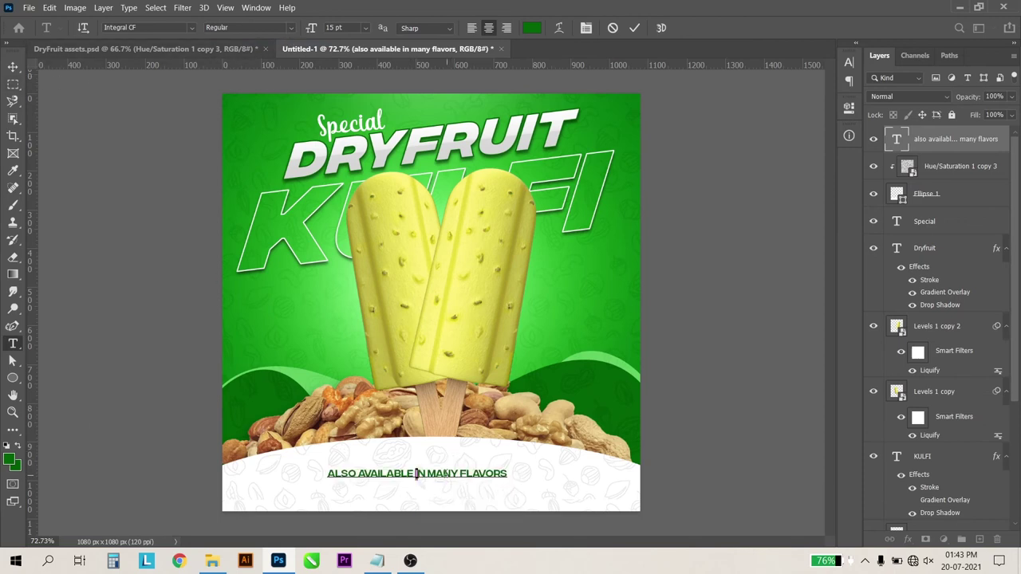
drag(415, 474, 554, 478)
key(BackSpace)
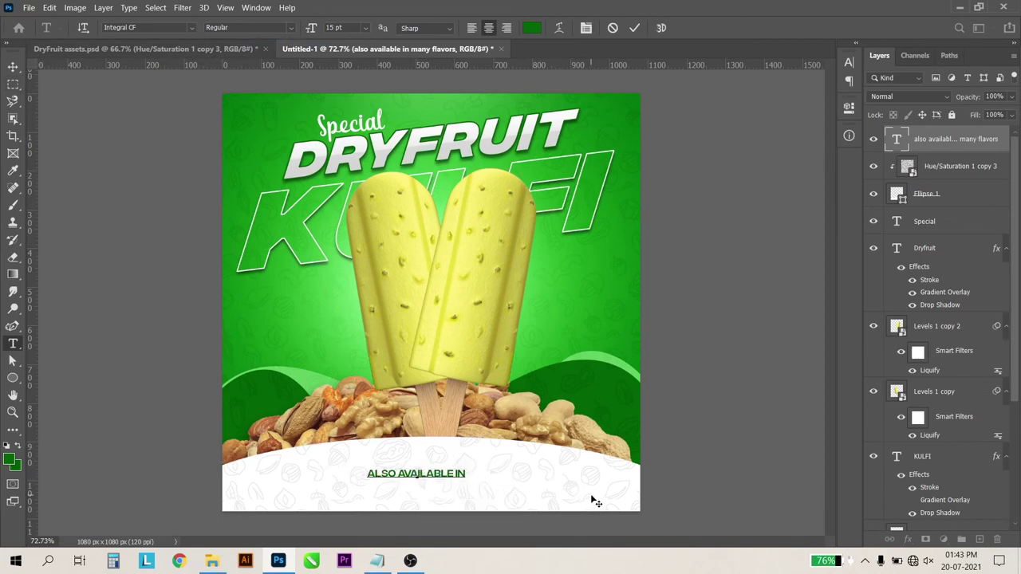
click(13, 66)
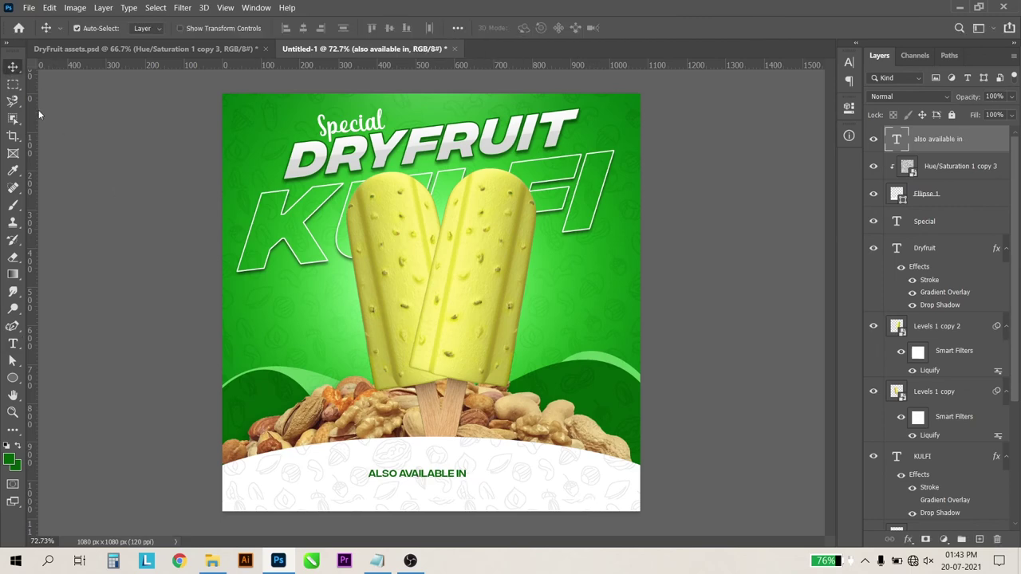
Duplicate the tagline below itself and retype it as 'MANY FLAVORS' in Heavy style
scroll(407, 500, up, 5)
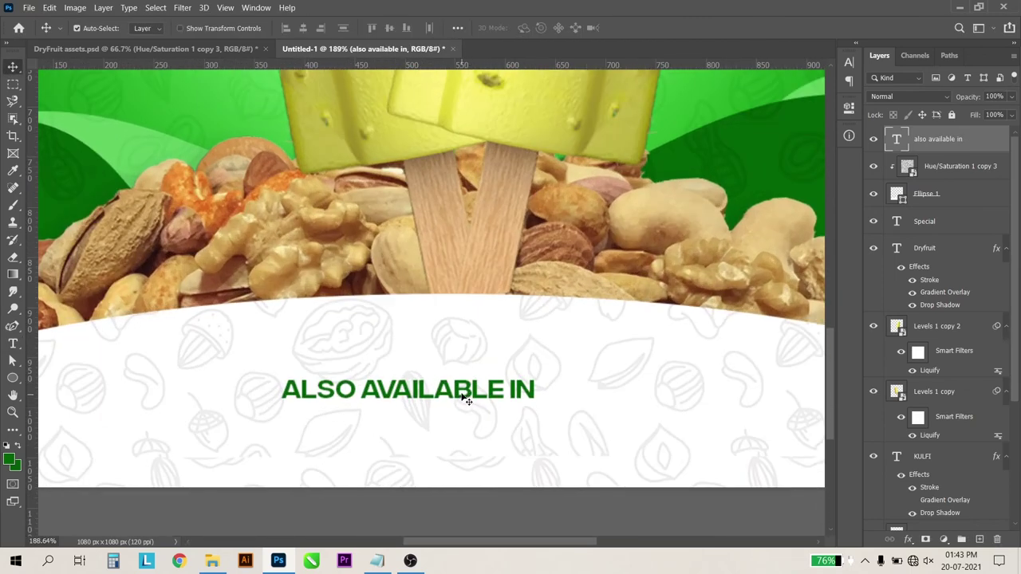
mouse_move(467, 400)
mouse_down()
mouse_move(507, 351)
mouse_move(508, 368)
mouse_up()
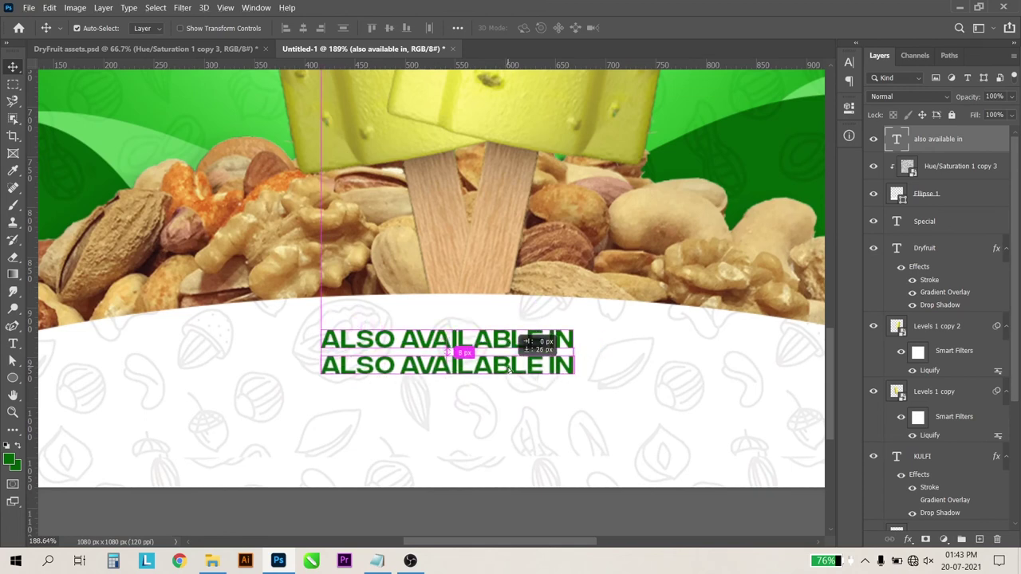
click(13, 344)
click(450, 370)
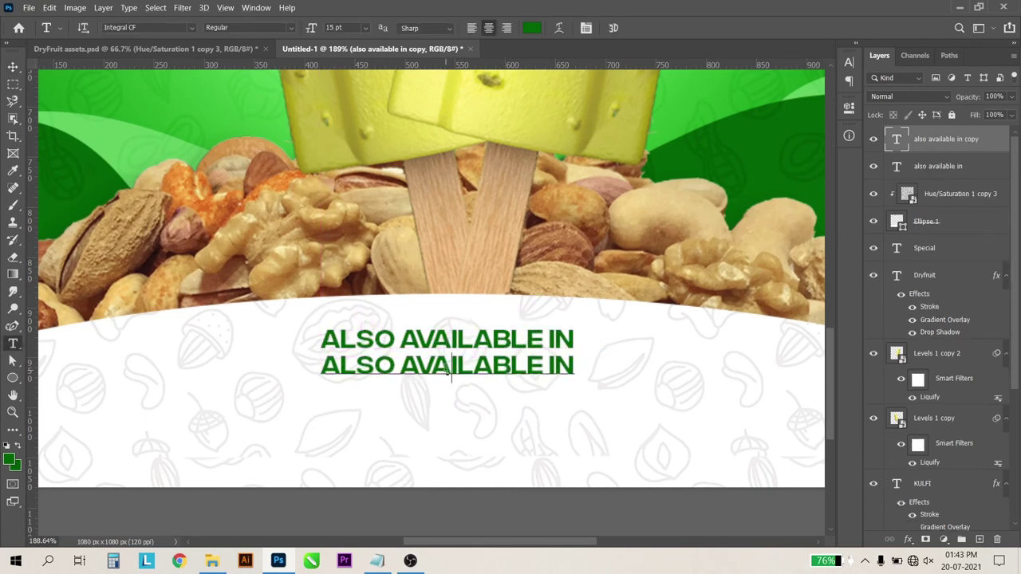
key(ctrl+a)
text(MANY FLAVORS)
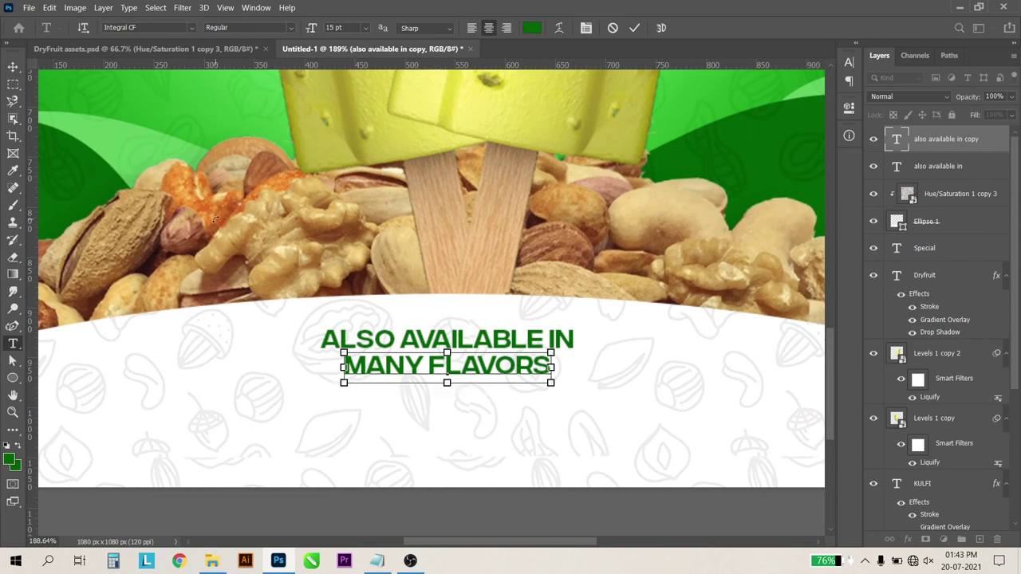
key(ctrl+a)
click(288, 28)
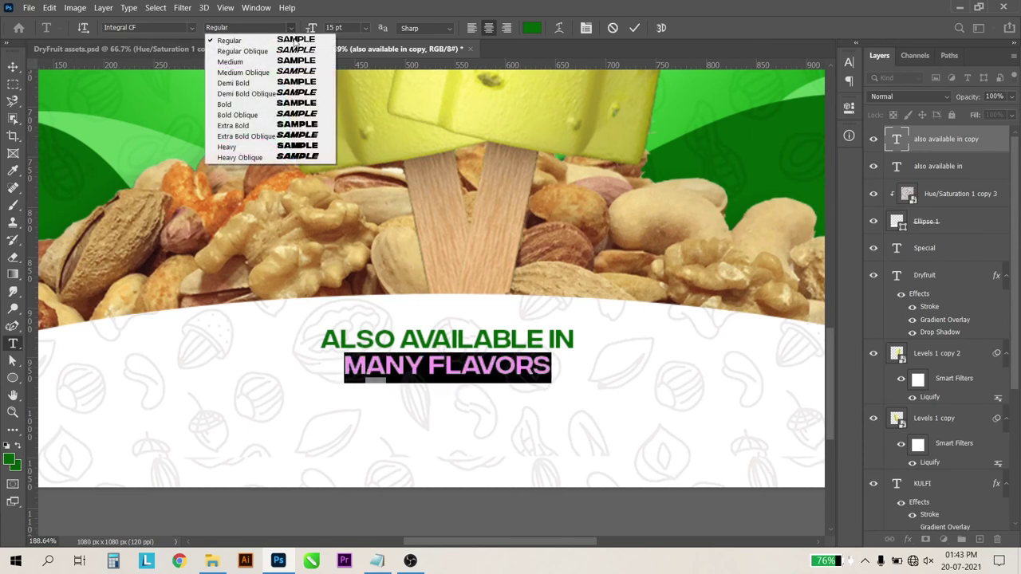
click(292, 144)
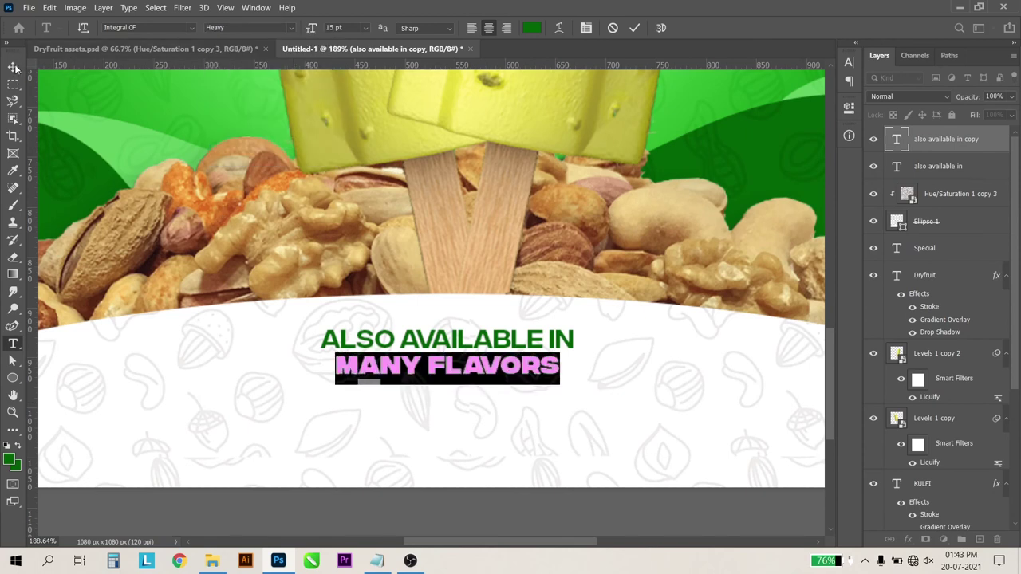
key(ctrl+Return)
Scale MANY FLAVORS to nearly double size and nudge it just under ALSO AVAILABLE IN
key(v)
key(ctrl+t)
mouse_move(560, 389)
mouse_down()
mouse_move(692, 417)
mouse_move(699, 409)
mouse_move(663, 406)
mouse_move(671, 411)
mouse_up()
drag(542, 380, 542, 388)
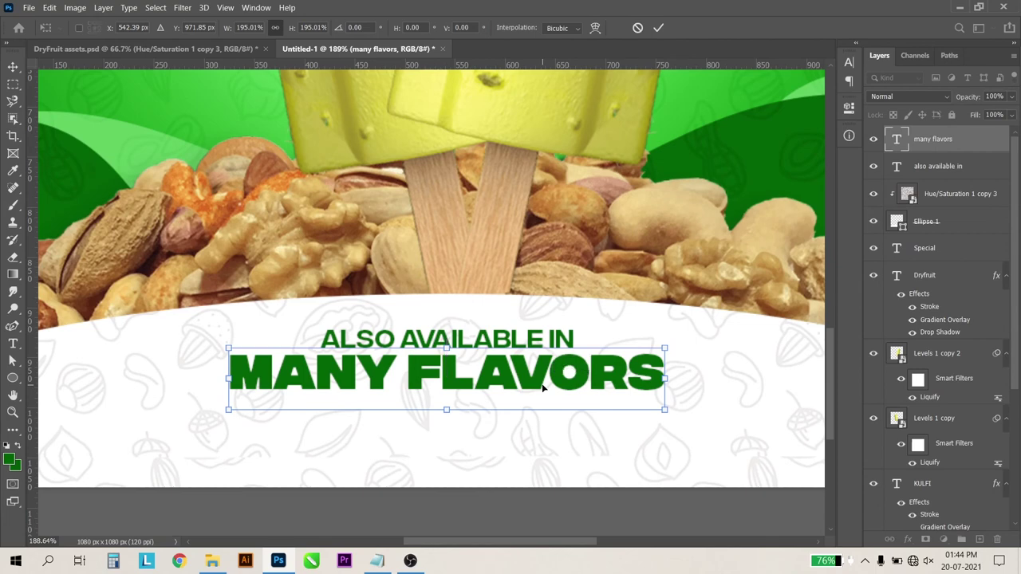
key(Return)
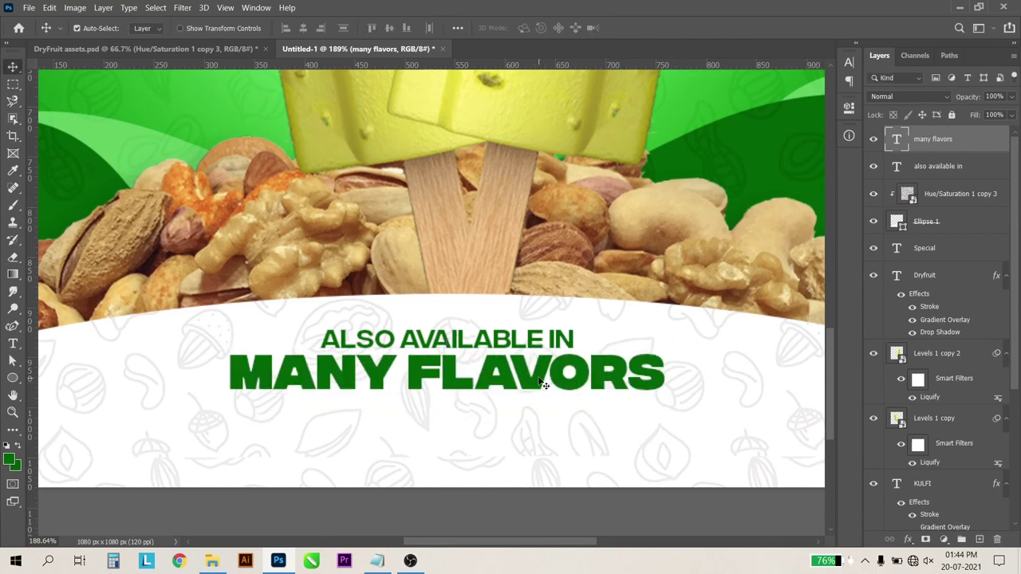
shift+click(536, 348)
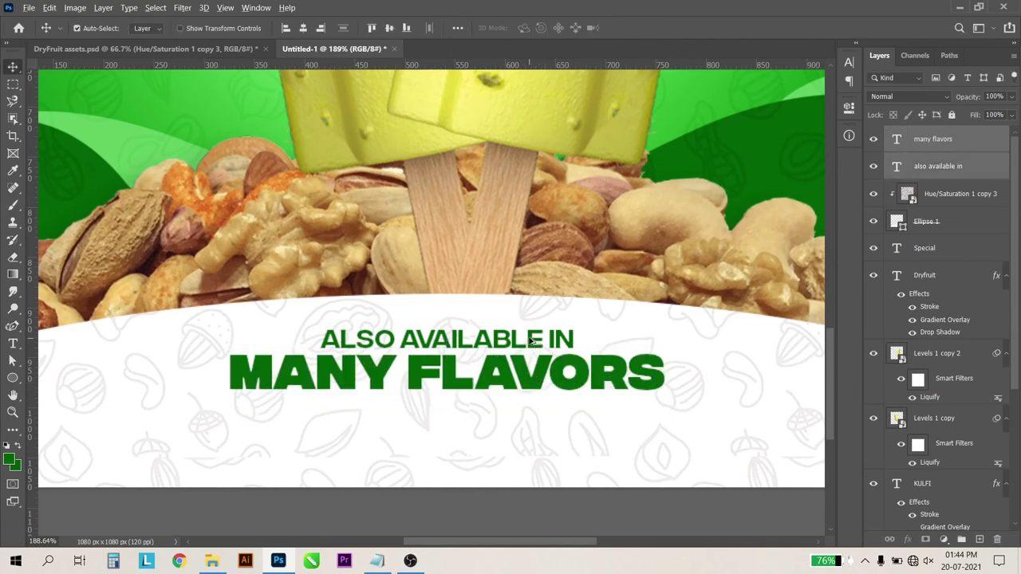
key(ctrl+minus)
key(ctrl+0)
click(15, 207)
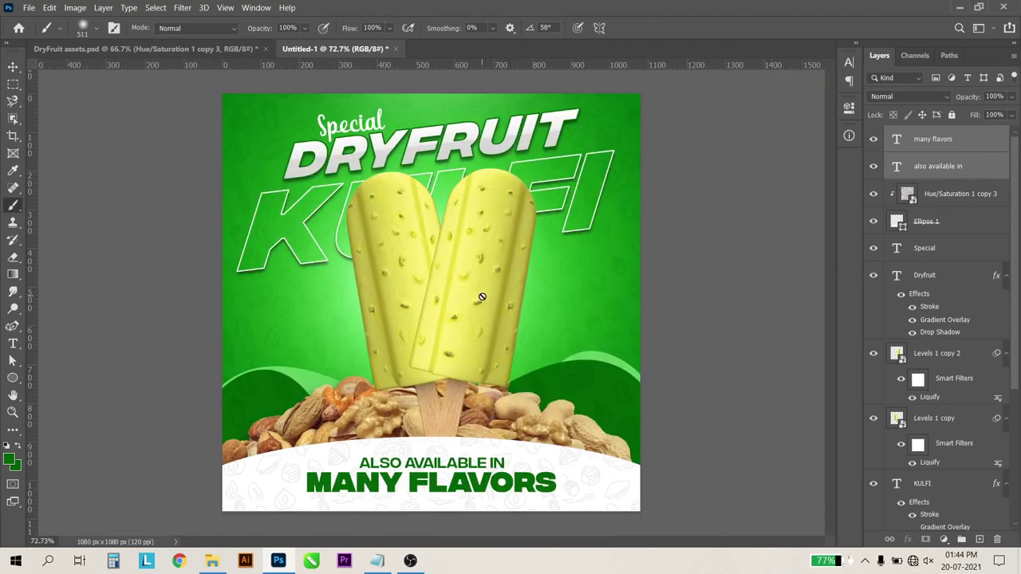
On a new layer, paint light green bubbles across the background with a scattered bubble brush
click(938, 352)
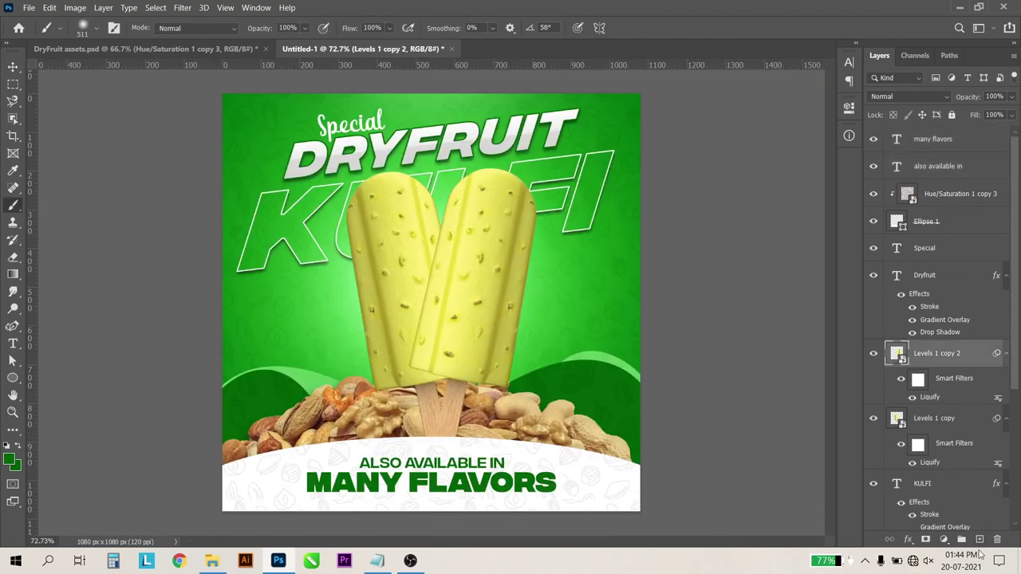
click(980, 540)
right_click(451, 263)
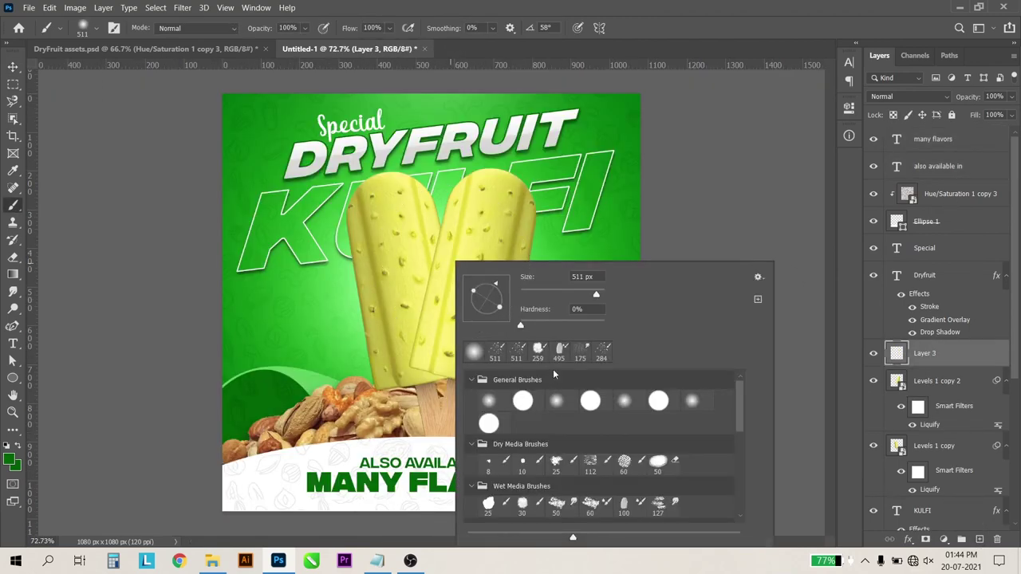
click(505, 349)
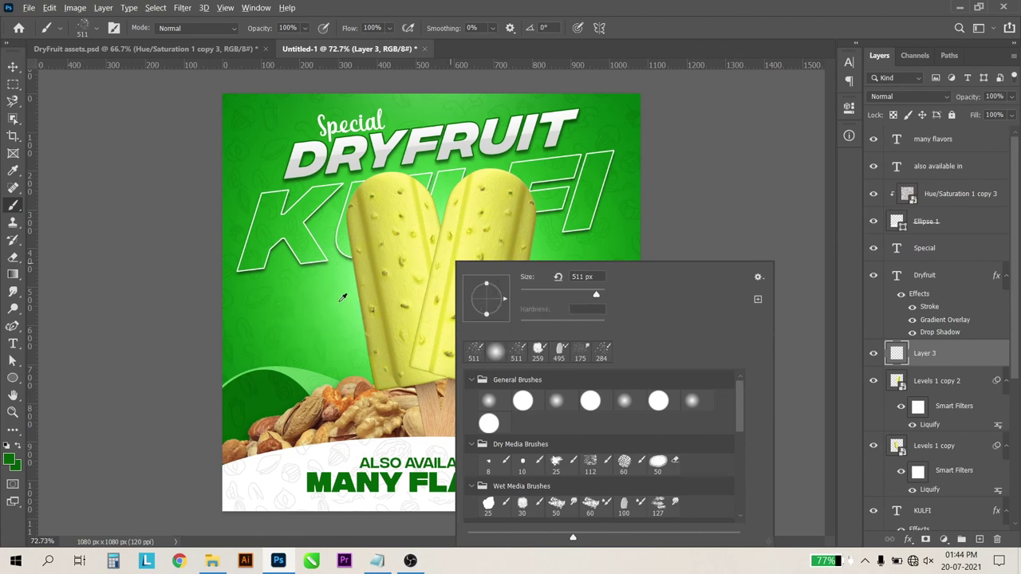
alt+click(323, 297)
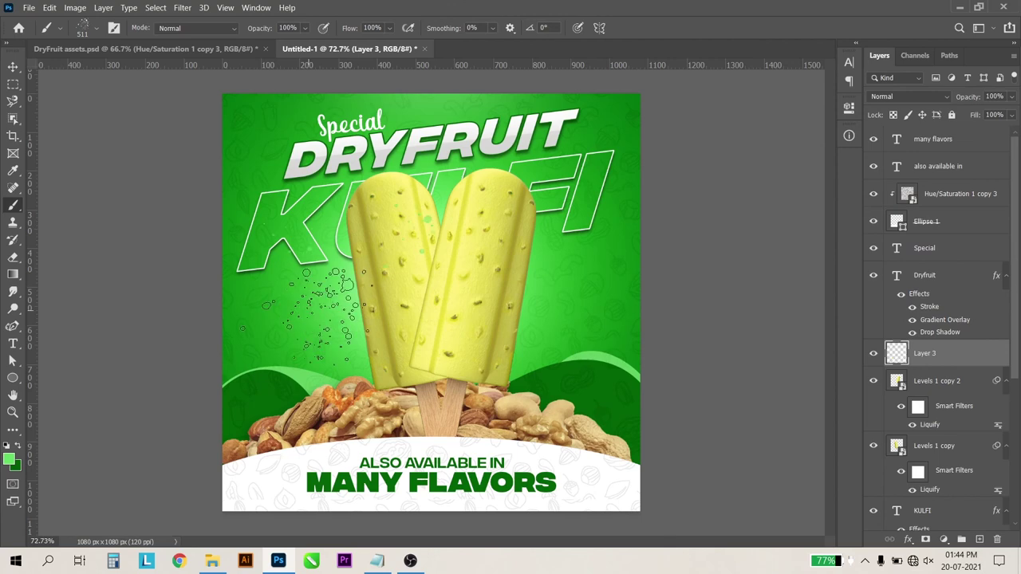
mouse_move(896, 352)
mouse_down()
mouse_move(968, 547)
mouse_move(941, 502)
mouse_up()
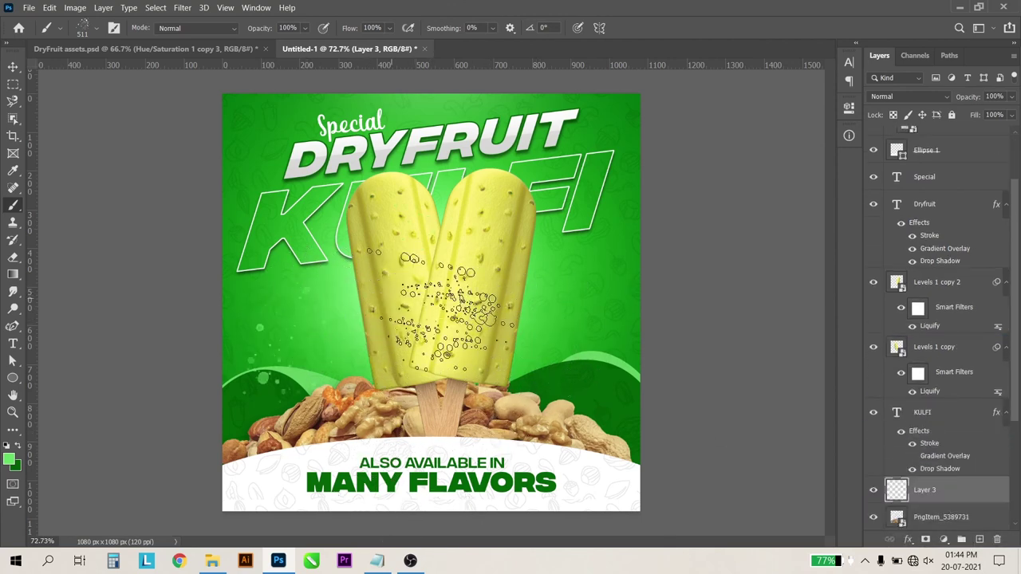
click(590, 311)
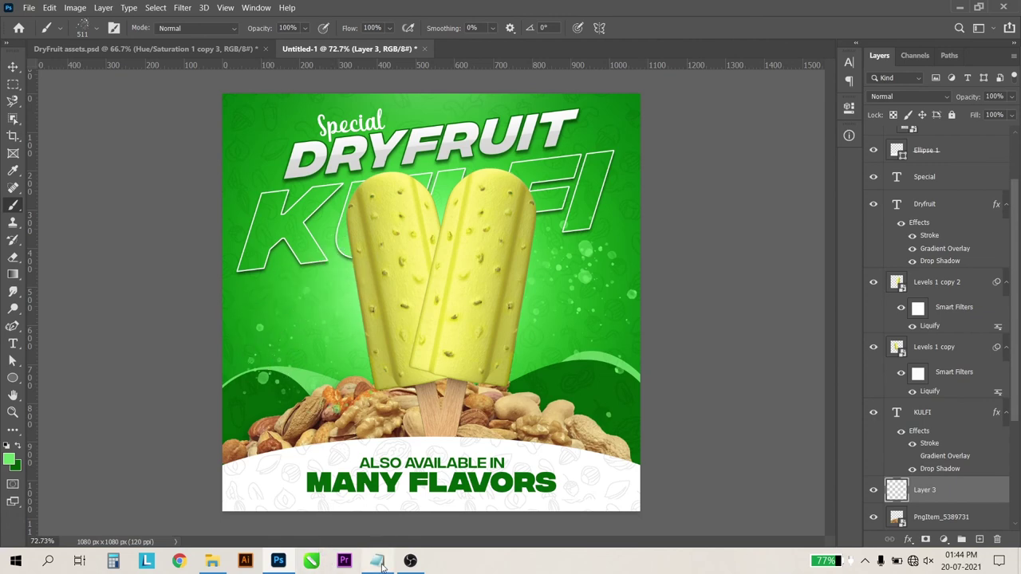
key(v)
scroll(459, 258, up, 1)
scroll(458, 257, down, 1)
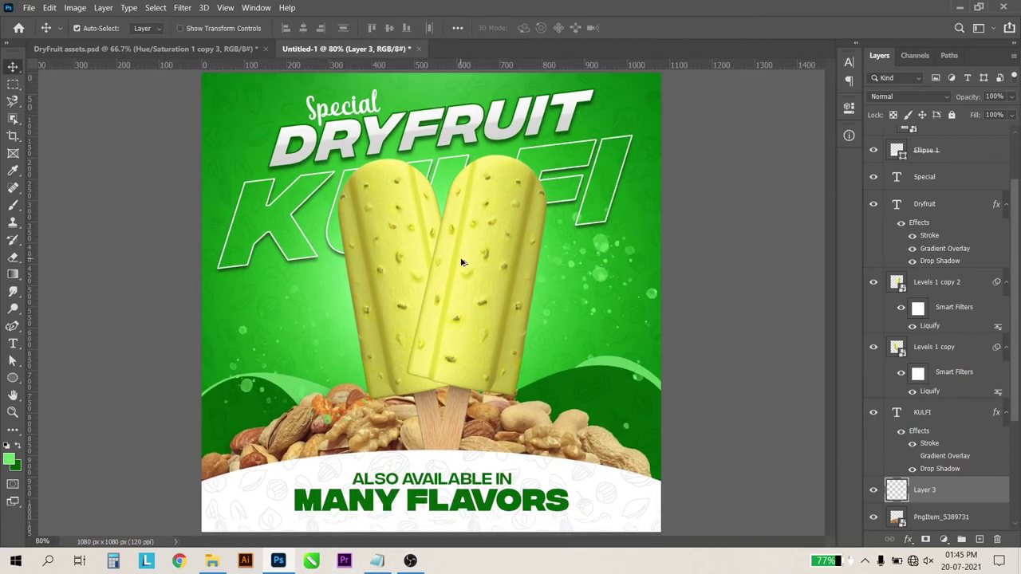